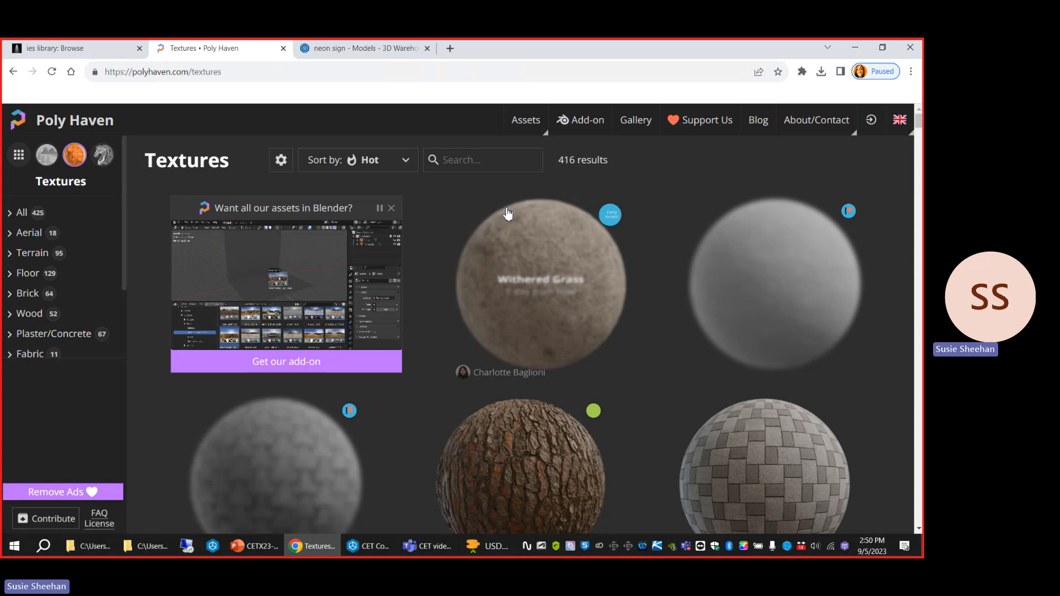
# Search the Poly Haven textures for "wood" and open the Raw Plank Wall texture.
pyautogui.click(464, 160)
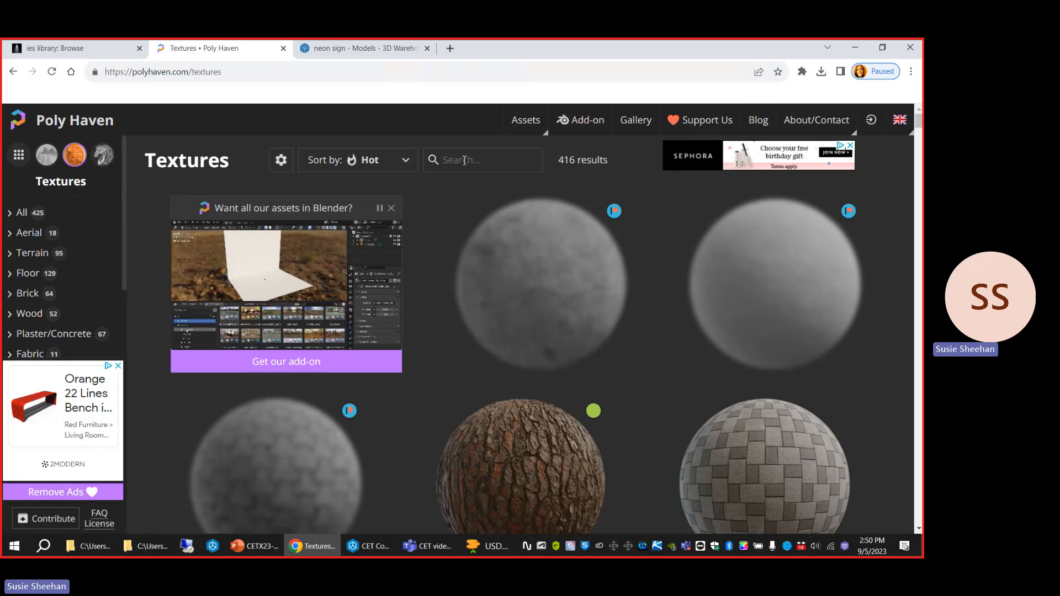
pyautogui.write('wood')
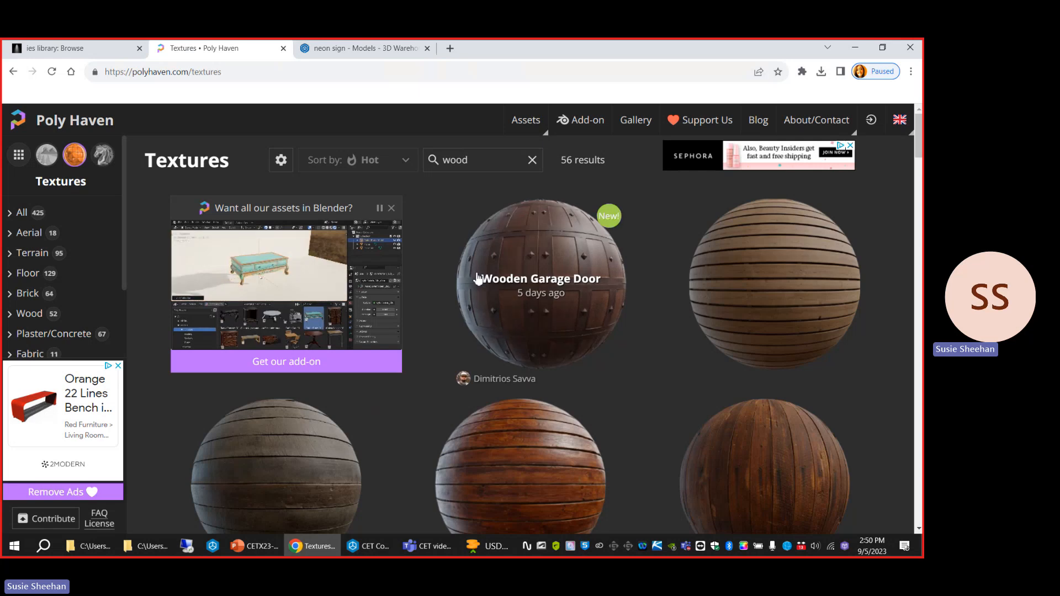
pyautogui.scroll(-2, 276, 454)
pyautogui.scroll(-3, 307, 392)
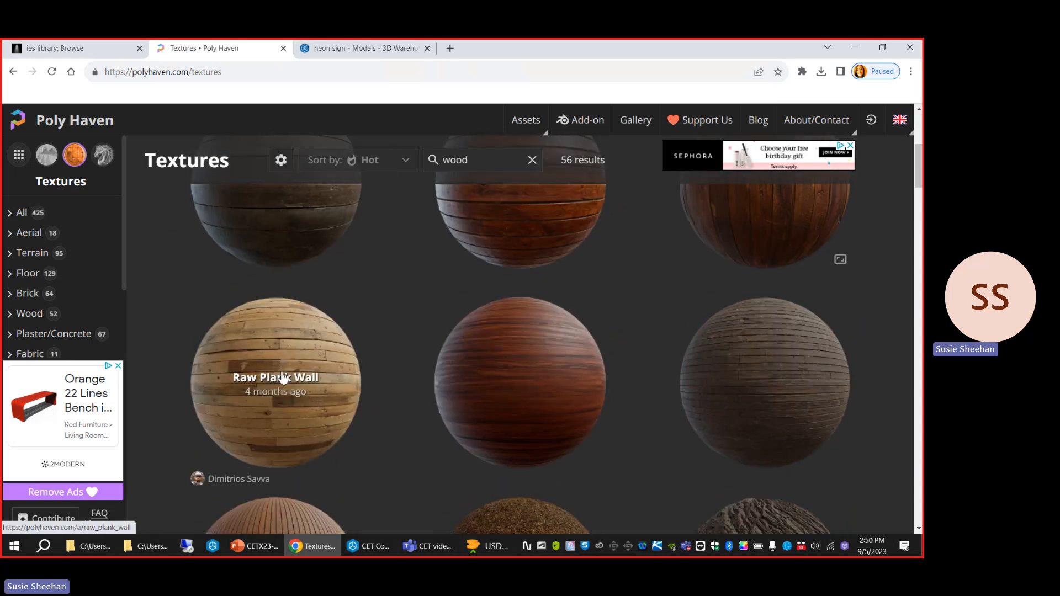
pyautogui.click(283, 378)
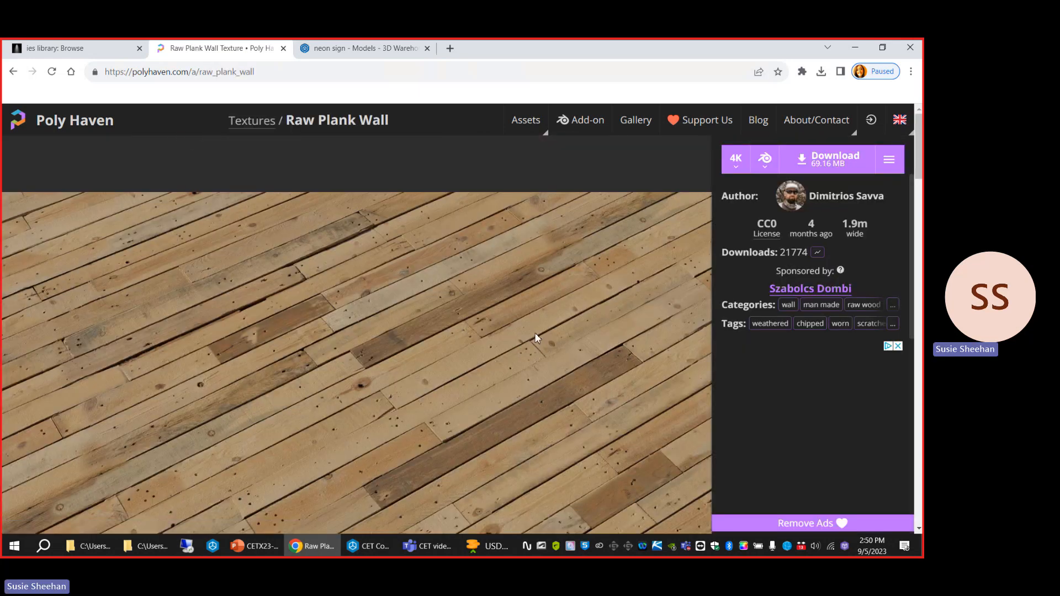
# Download the Raw Plank Wall texture at 4K resolution in Blend format.
pyautogui.click(736, 161)
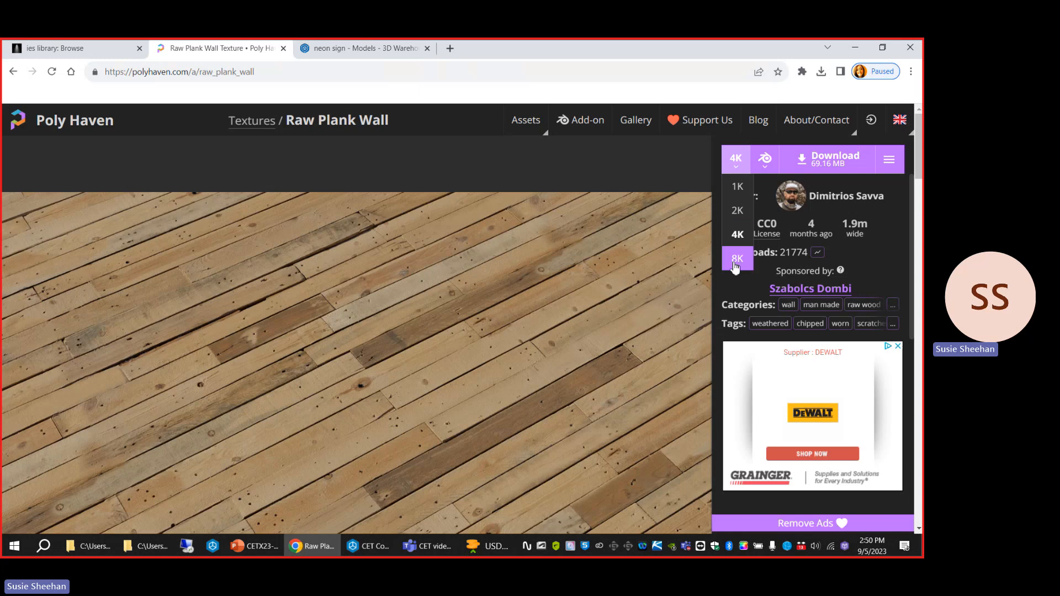
pyautogui.click(737, 234)
pyautogui.click(767, 172)
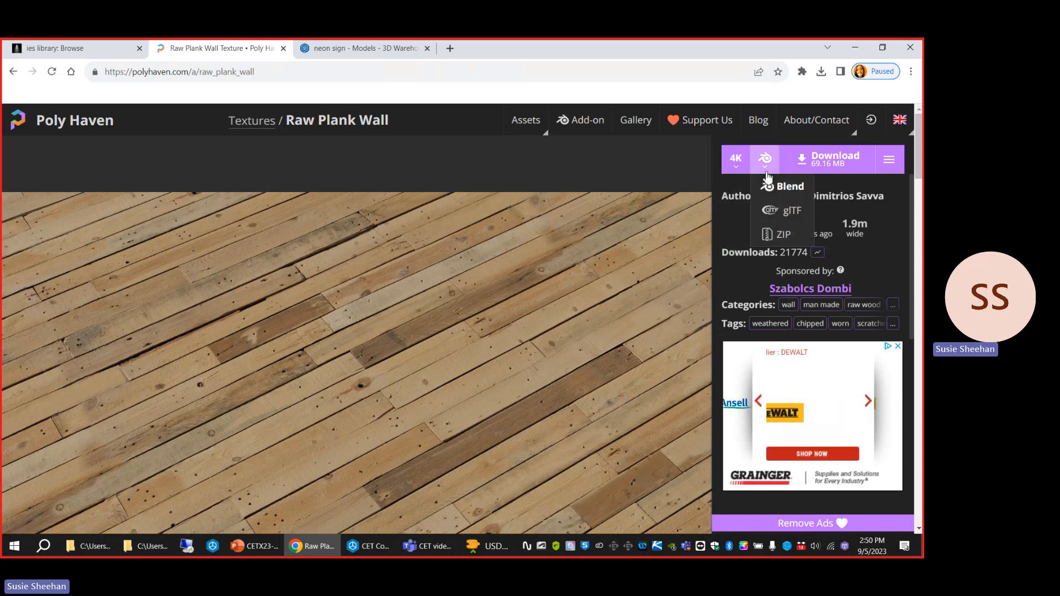
pyautogui.click(794, 191)
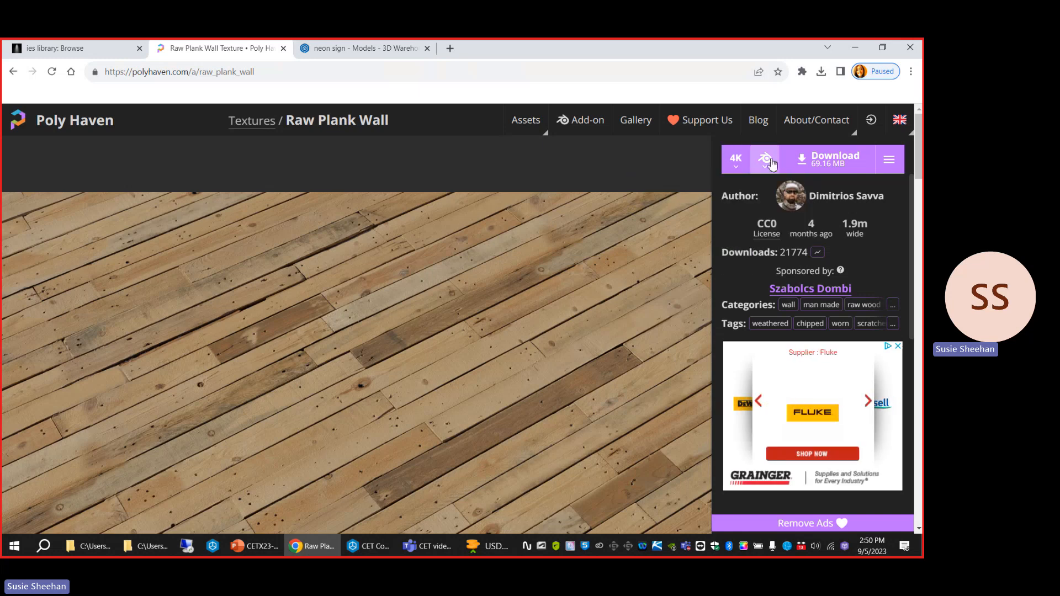
pyautogui.click(832, 160)
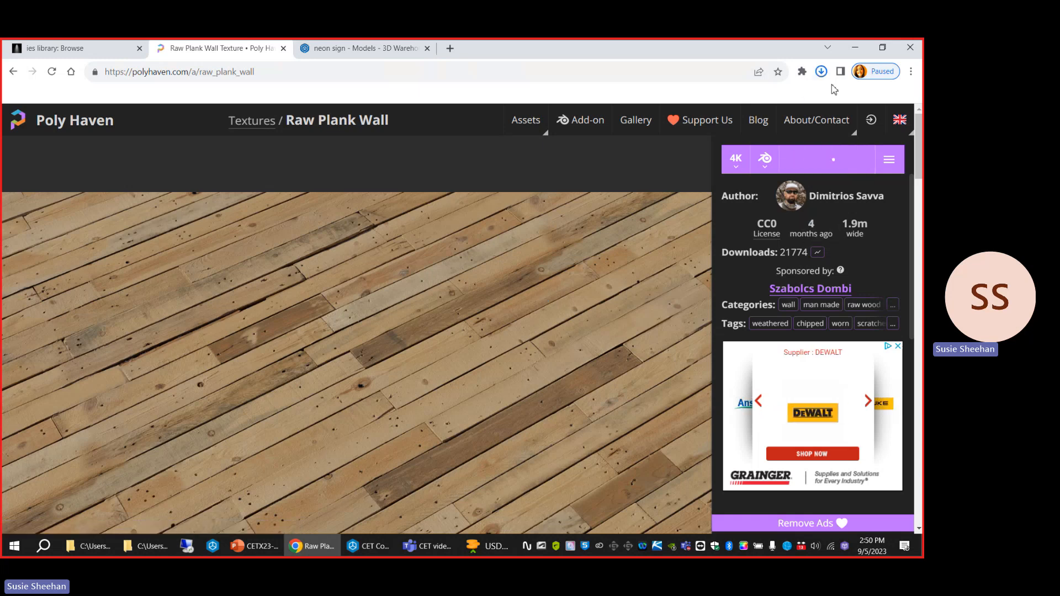
# Copy the four image files from the textures folder of the downloaded raw_plank_wall_4k.blend archive into the "Files to save here" folder.
pyautogui.click(821, 72)
pyautogui.click(783, 121)
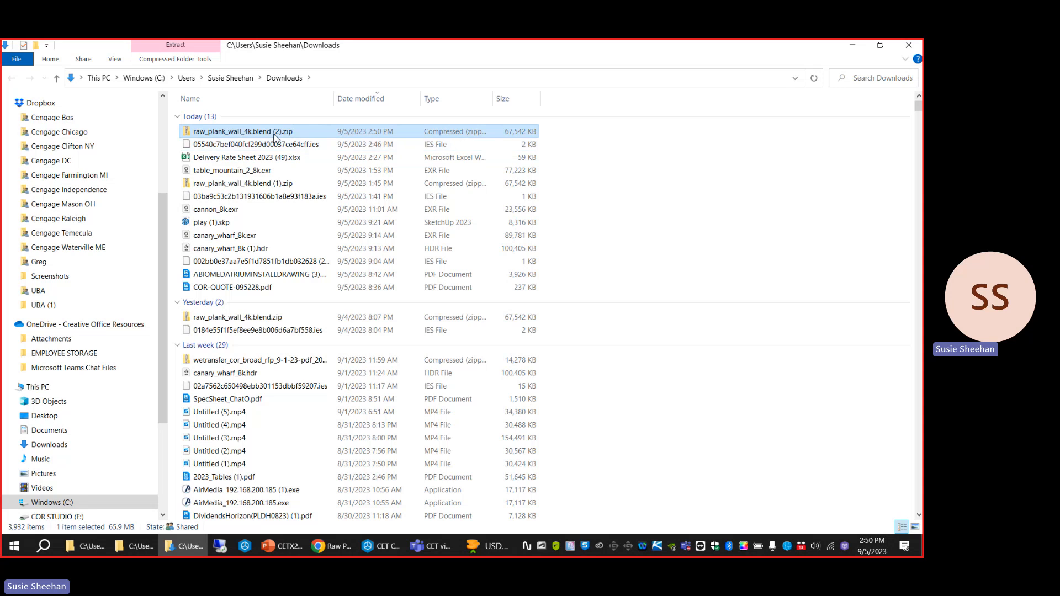
pyautogui.doubleClick(275, 132)
pyautogui.doubleClick(256, 118)
pyautogui.moveTo(298, 222); pyautogui.dragTo(230, 114)
pyautogui.click(80, 550)
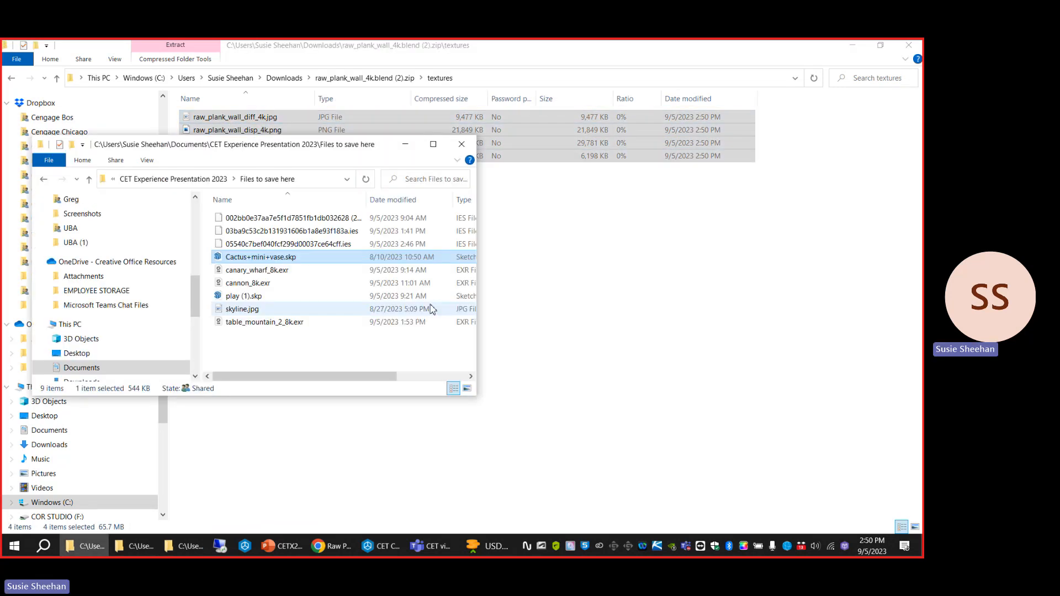
pyautogui.click(298, 354)
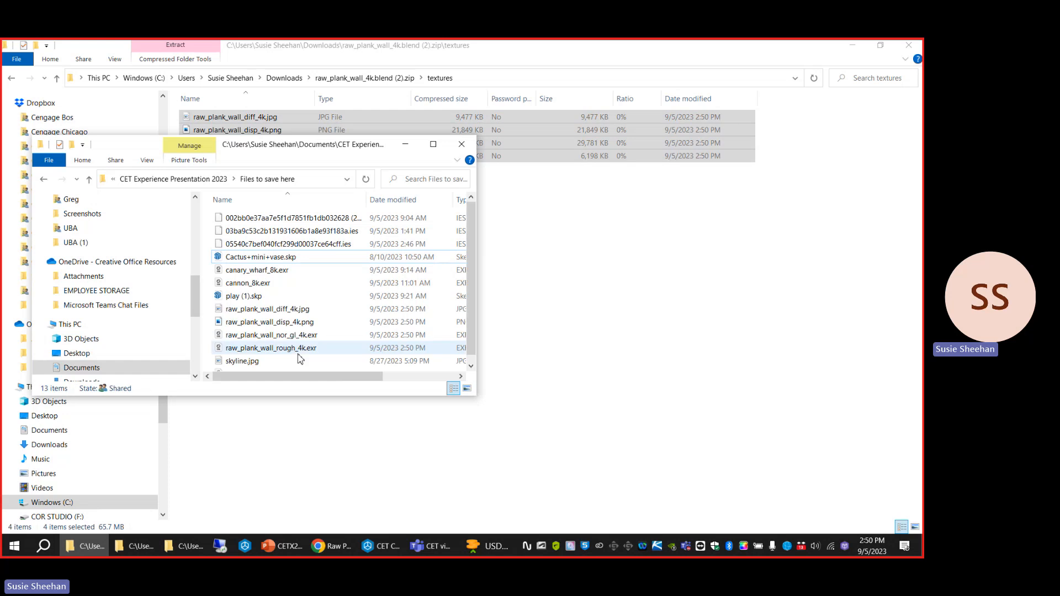
# Switch to CET Commercial Interiors, deselect the ceiling and open the Material Explorer.
pyautogui.click(381, 547)
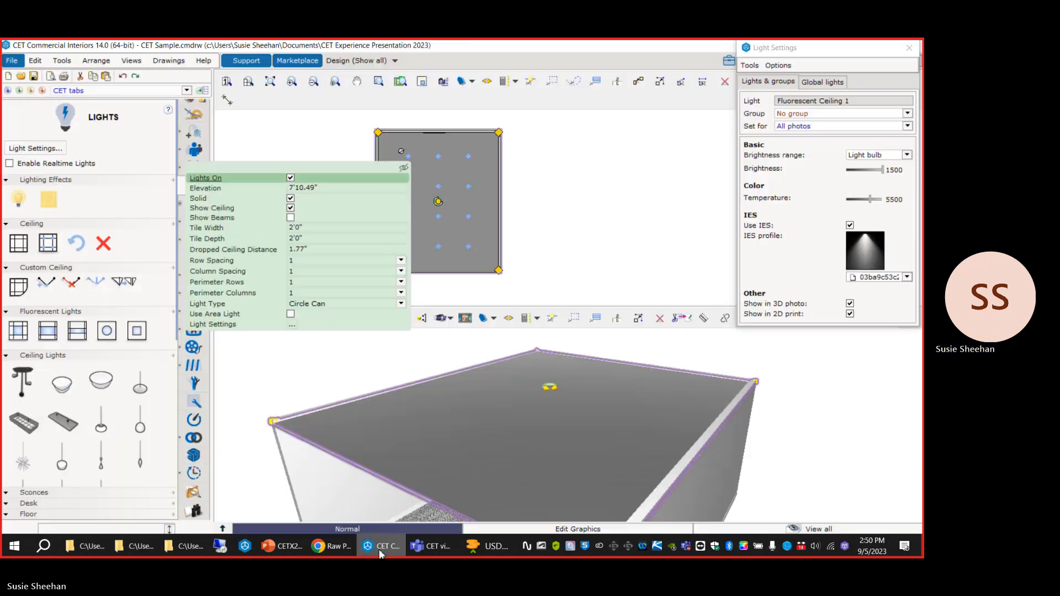
pyautogui.click(636, 208)
pyautogui.scroll(-5, 514, 361)
pyautogui.scroll(5, 514, 362)
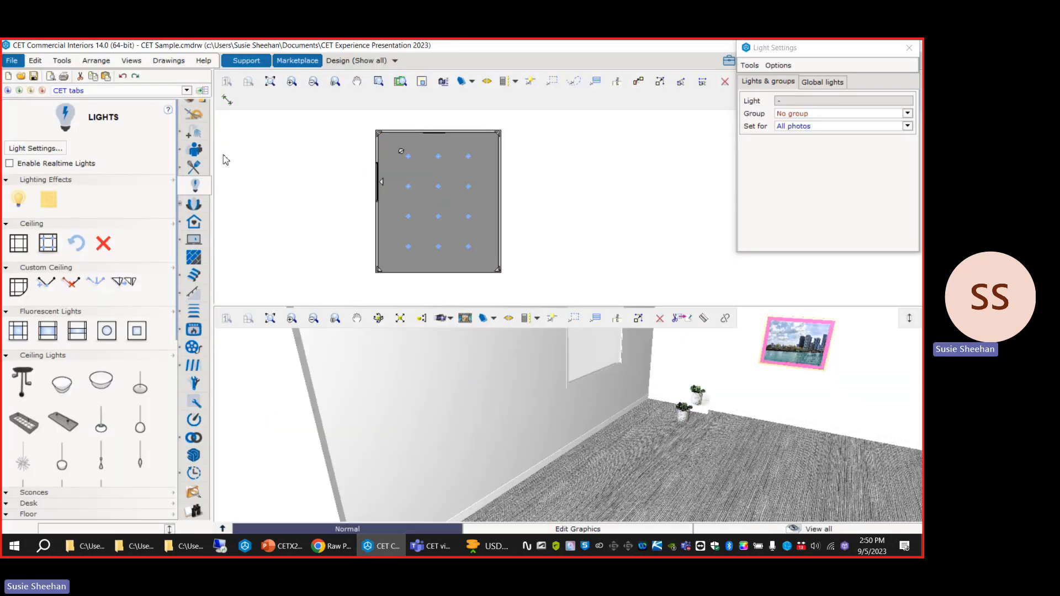
pyautogui.scroll(2, 189, 127)
pyautogui.click(197, 142)
pyautogui.click(50, 243)
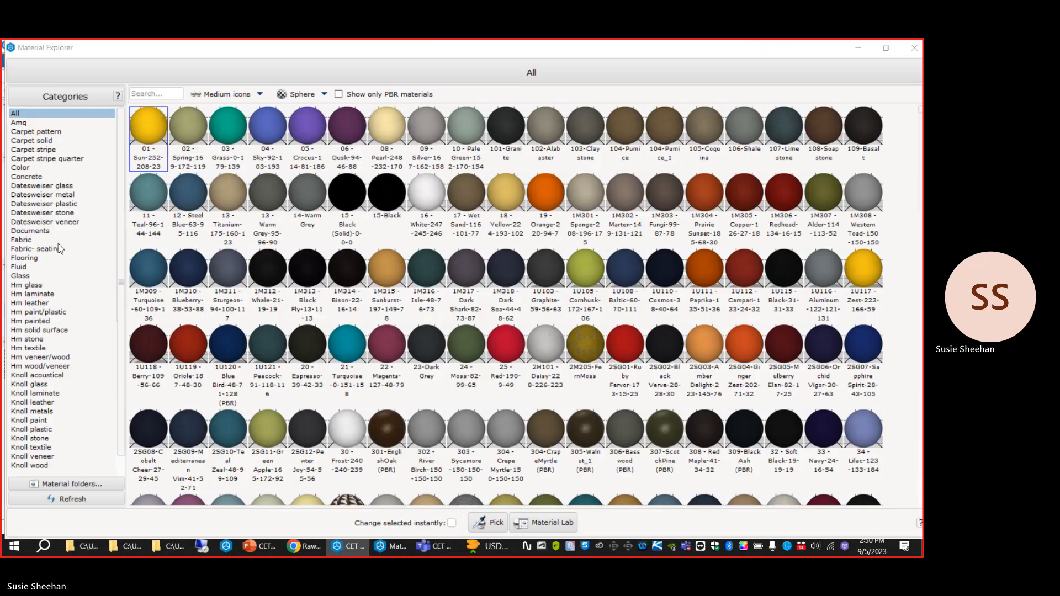
pyautogui.click(154, 128)
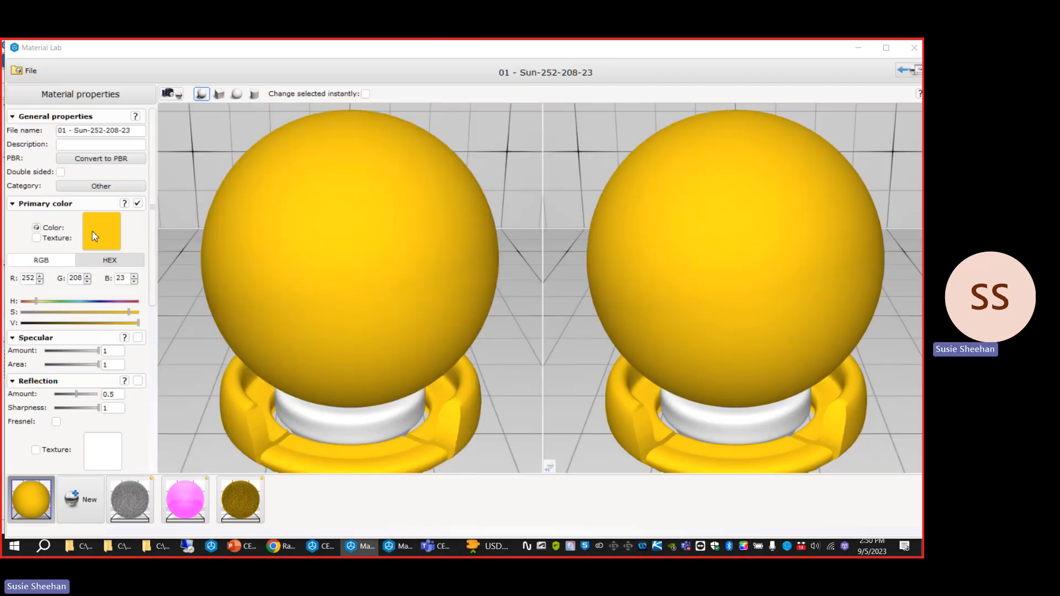
pyautogui.click(93, 237)
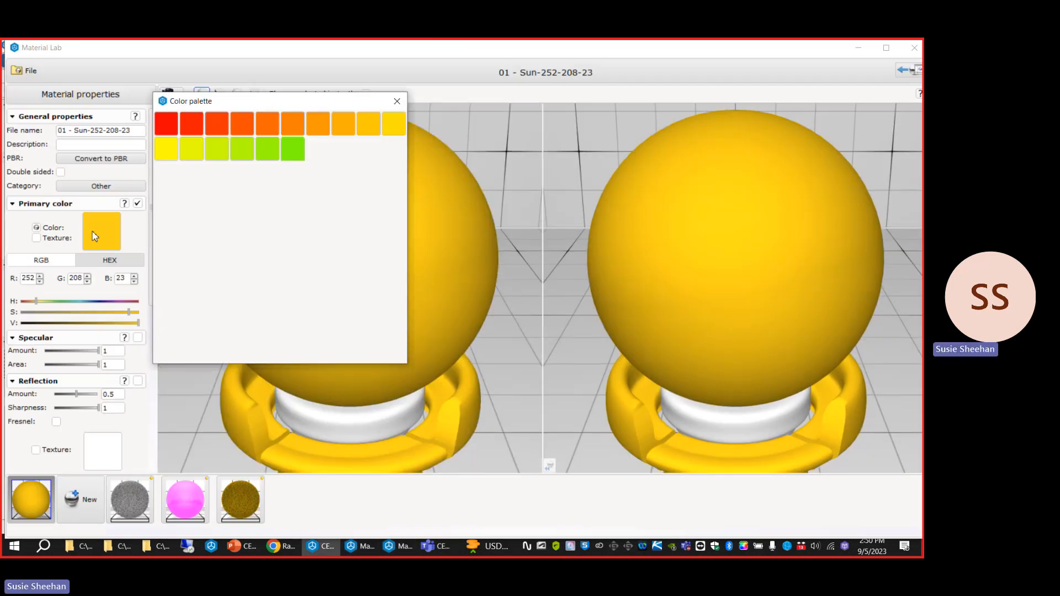
pyautogui.click(915, 48)
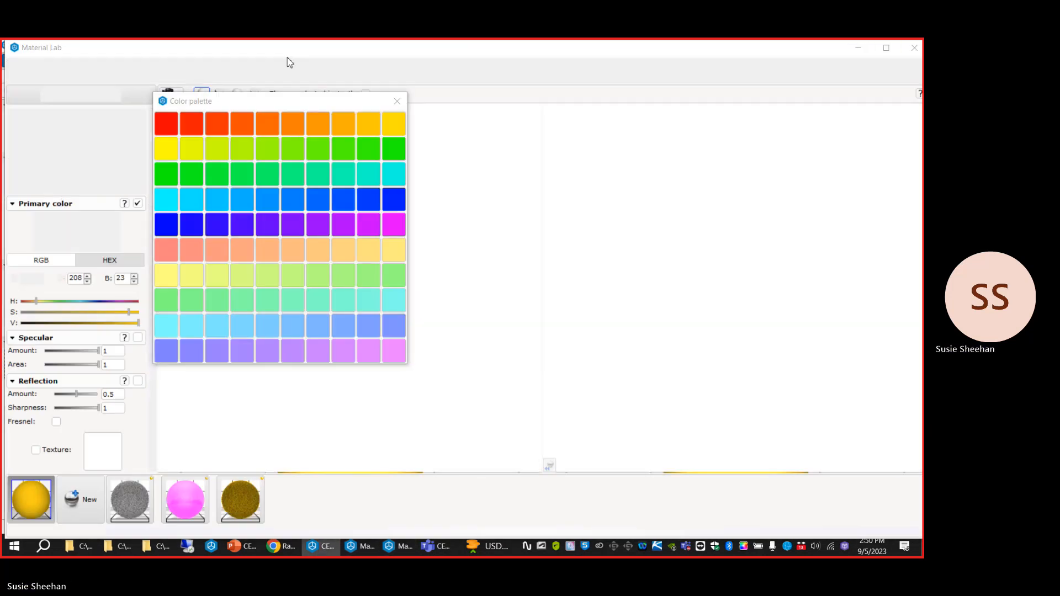
# Search the materials for "118" and open LAM118 in Material Lab.
pyautogui.click(161, 94)
pyautogui.write('118')
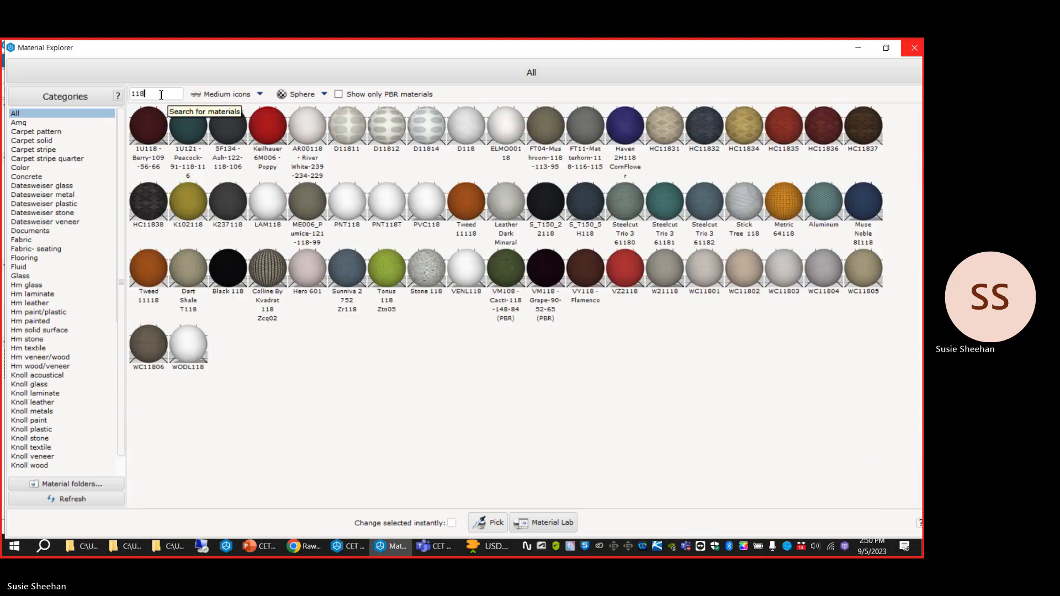
pyautogui.click(268, 205)
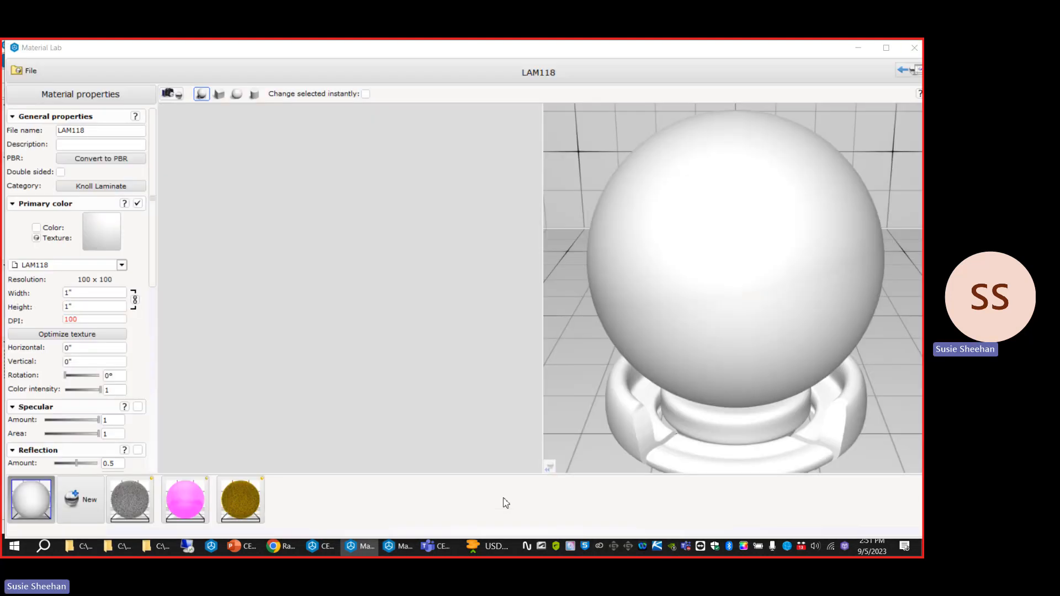
# Load raw_plank_wall_diff_4k.jpg as the primary color texture, letting CET resize it to the recommended size.
pyautogui.click(111, 238)
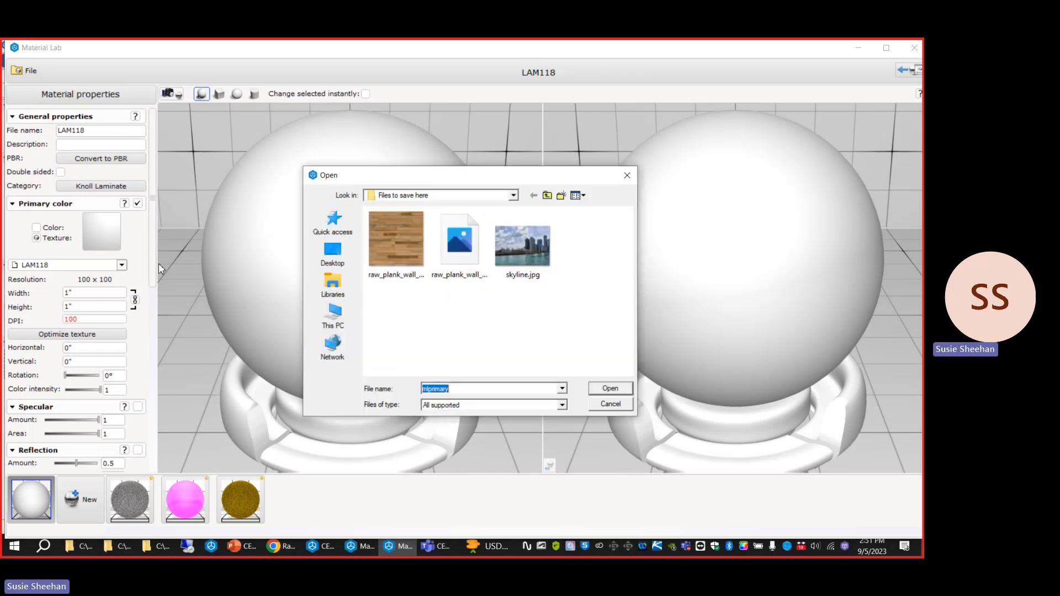
pyautogui.doubleClick(407, 244)
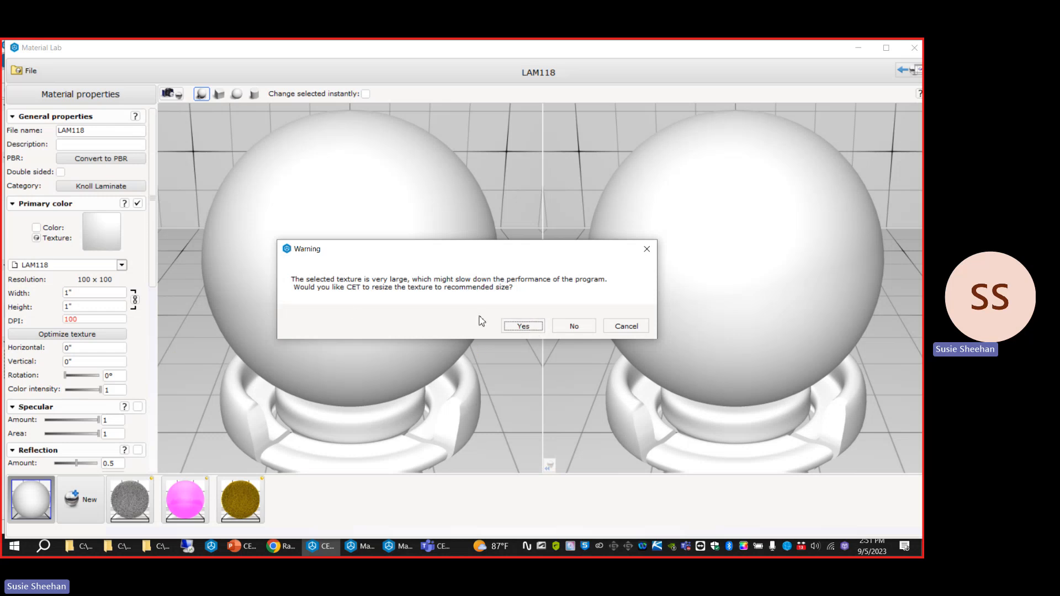
pyautogui.click(521, 326)
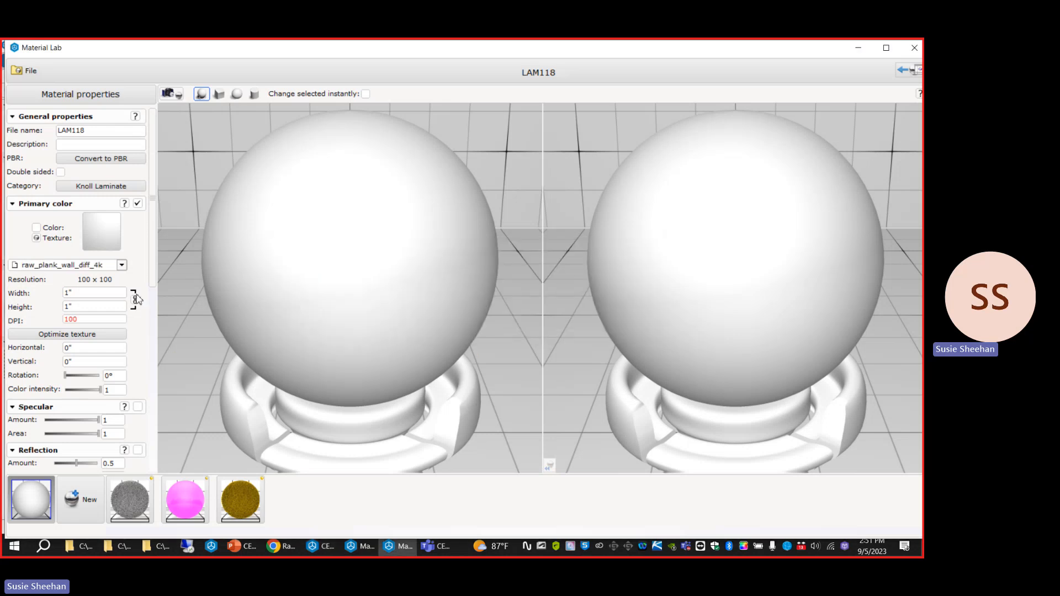
pyautogui.moveTo(95, 292); pyautogui.dragTo(44, 293)
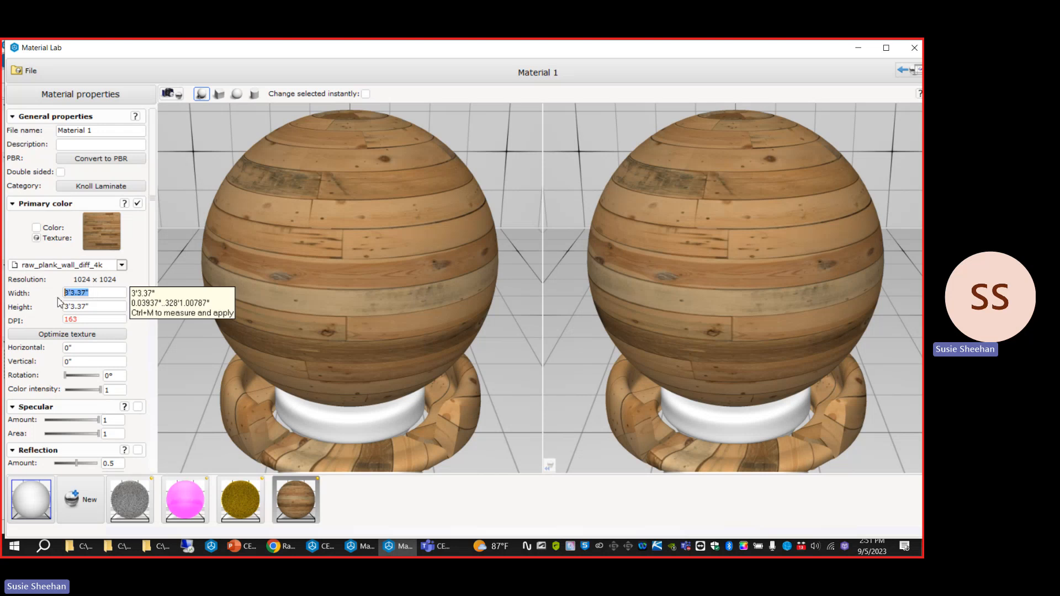
# Apply the new wood plank material to the room's floor in the 3D view.
pyautogui.click(293, 501)
pyautogui.click(860, 51)
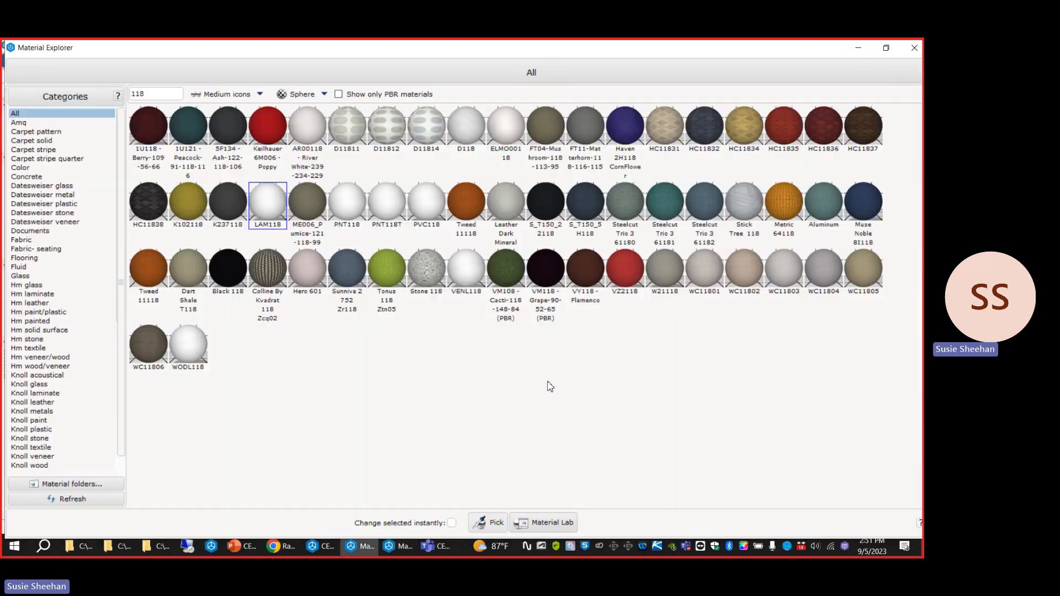
pyautogui.click(858, 50)
pyautogui.click(614, 457)
pyautogui.scroll(-2, 590, 448)
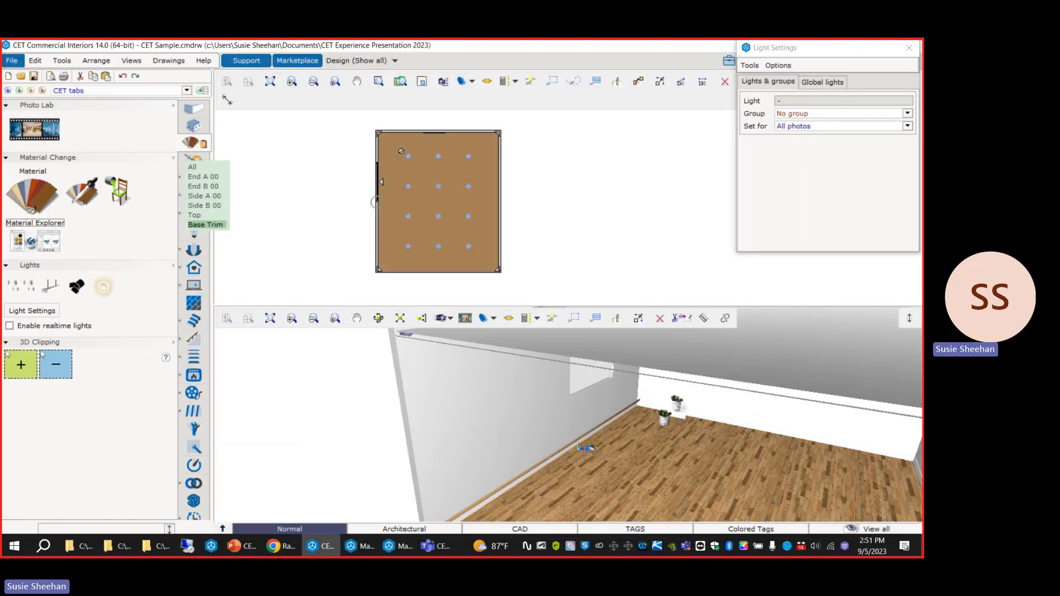
pyautogui.scroll(5, 666, 461)
pyautogui.moveTo(665, 460); pyautogui.dragTo(635, 446, button='middle')
pyautogui.scroll(2, 658, 449)
pyautogui.scroll(-2, 655, 462)
# Convert the wood plank material to PBR in Material Lab and return to the 3D view of the floor.
pyautogui.click(57, 252)
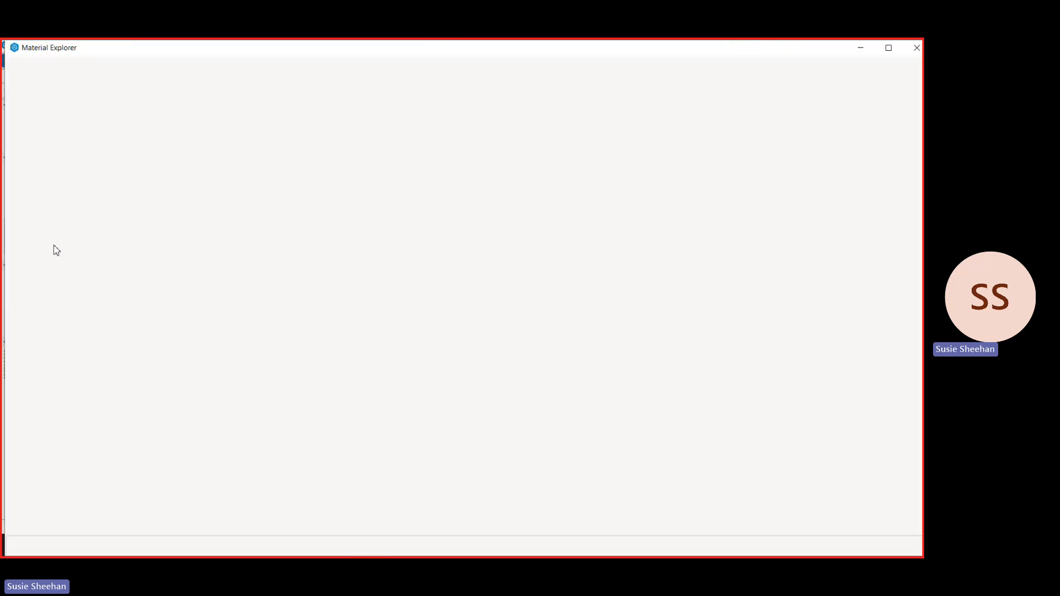
pyautogui.click(544, 546)
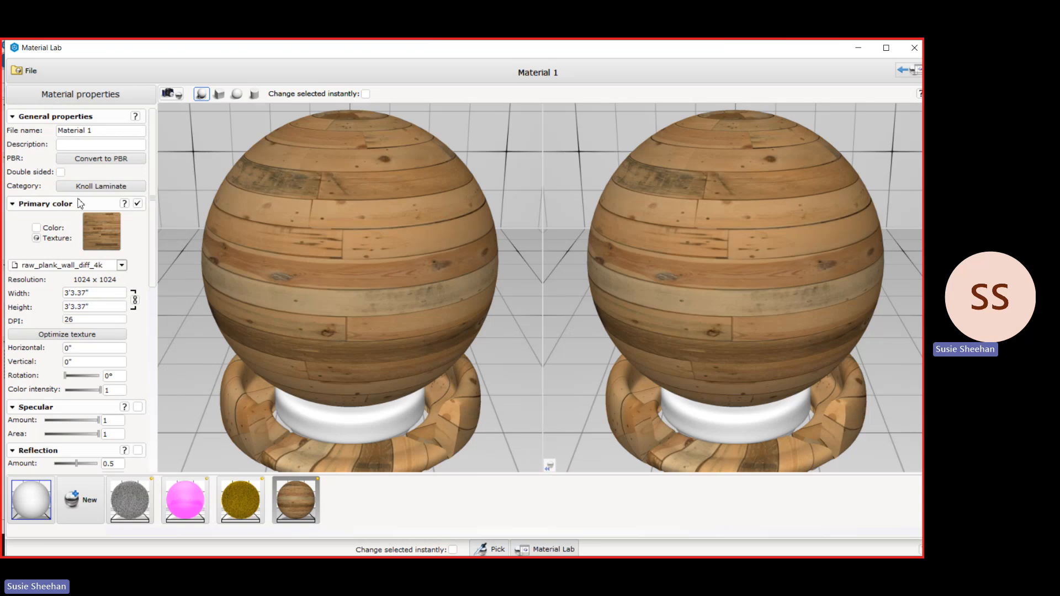
pyautogui.click(84, 159)
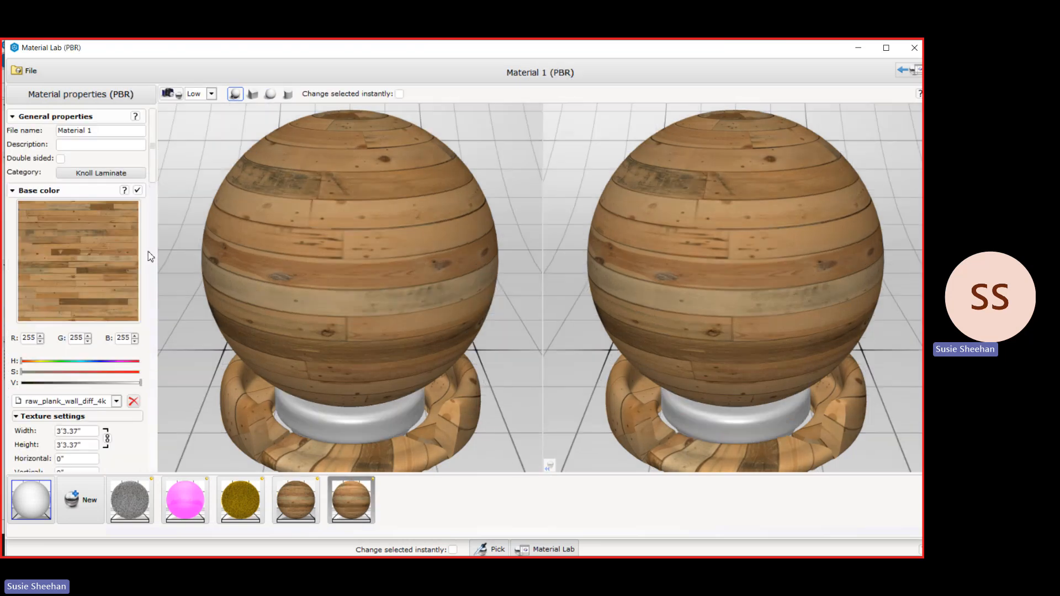
pyautogui.scroll(-10, 148, 255)
pyautogui.scroll(-15, 148, 256)
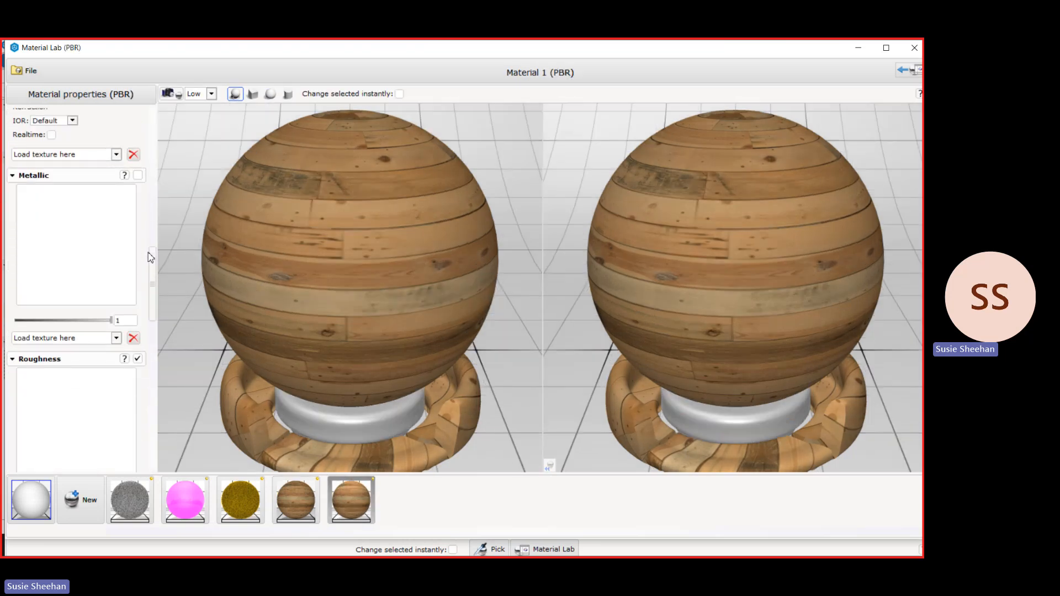
pyautogui.scroll(-3, 151, 259)
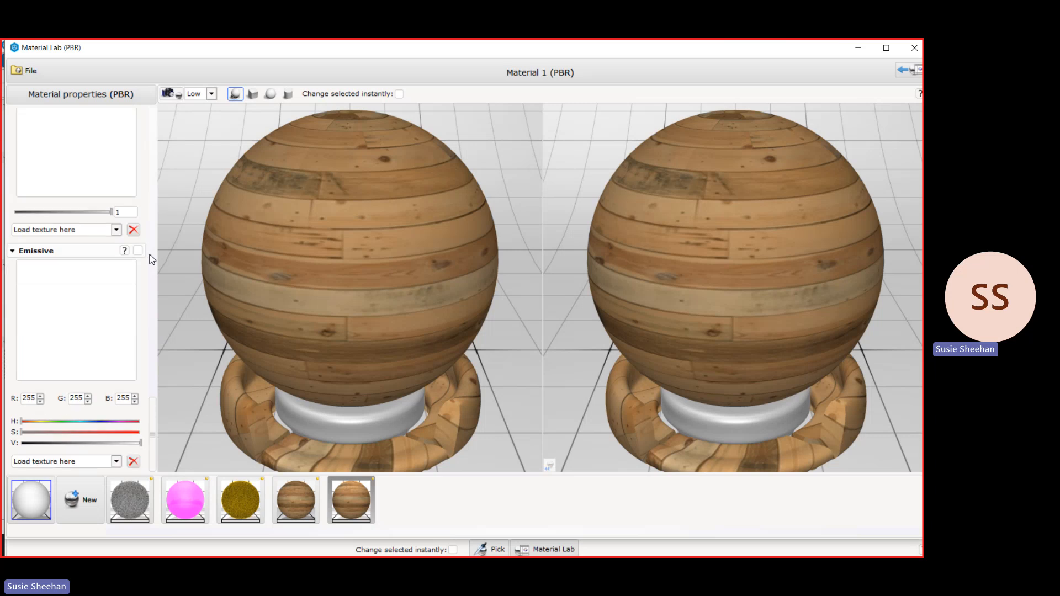
pyautogui.click(857, 49)
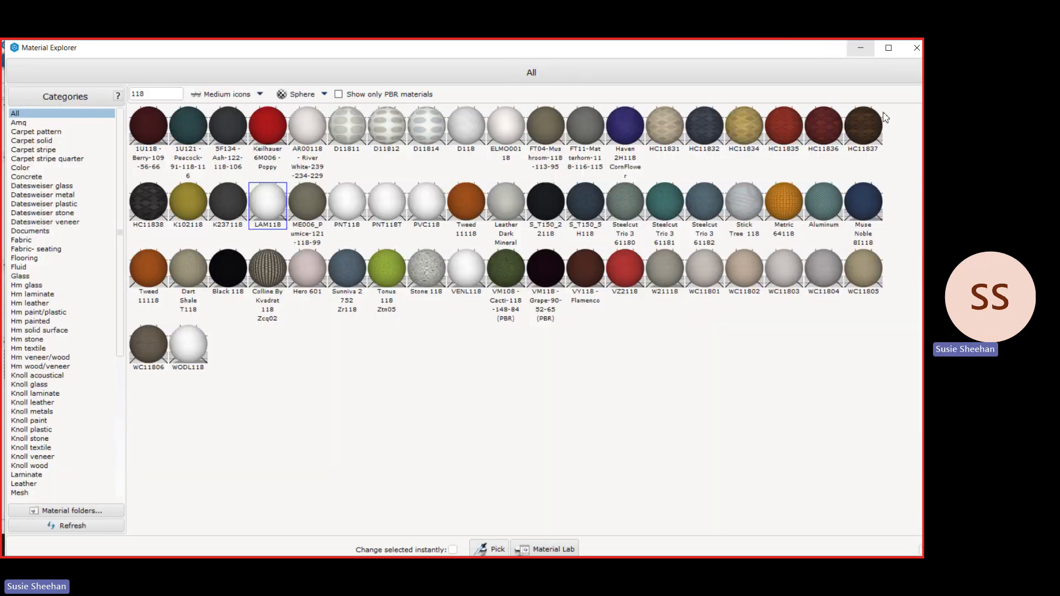
pyautogui.click(856, 46)
pyautogui.moveTo(548, 423); pyautogui.dragTo(308, 506, button='middle')
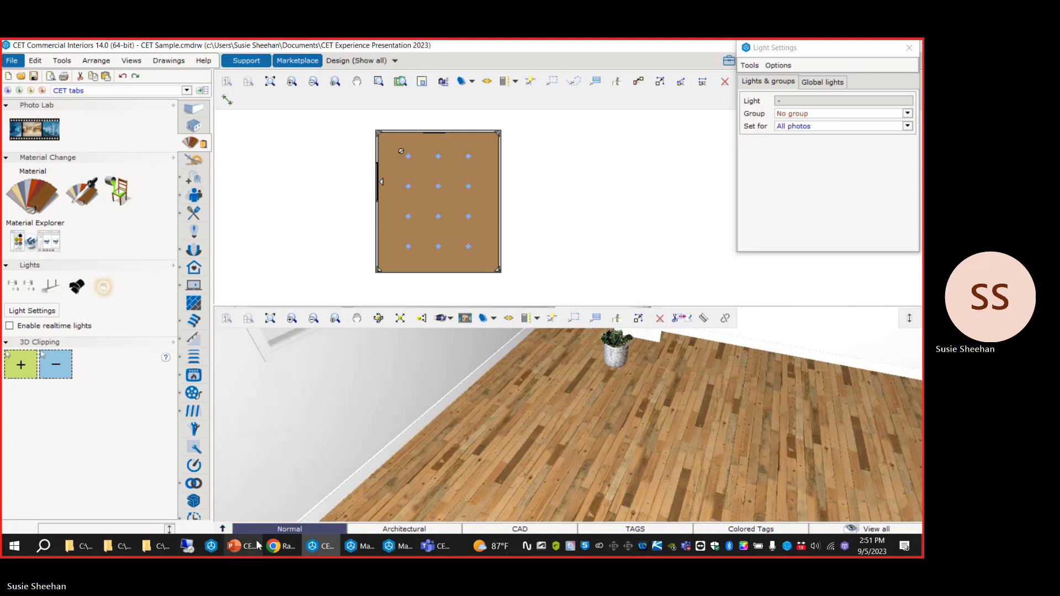
# Switch to the PowerPoint presentation, start the slide show from the Photo Lab Advanced Setups slide and advance to Advanced Photo Lab Settings.
pyautogui.hotkey('alt', 'Tab')
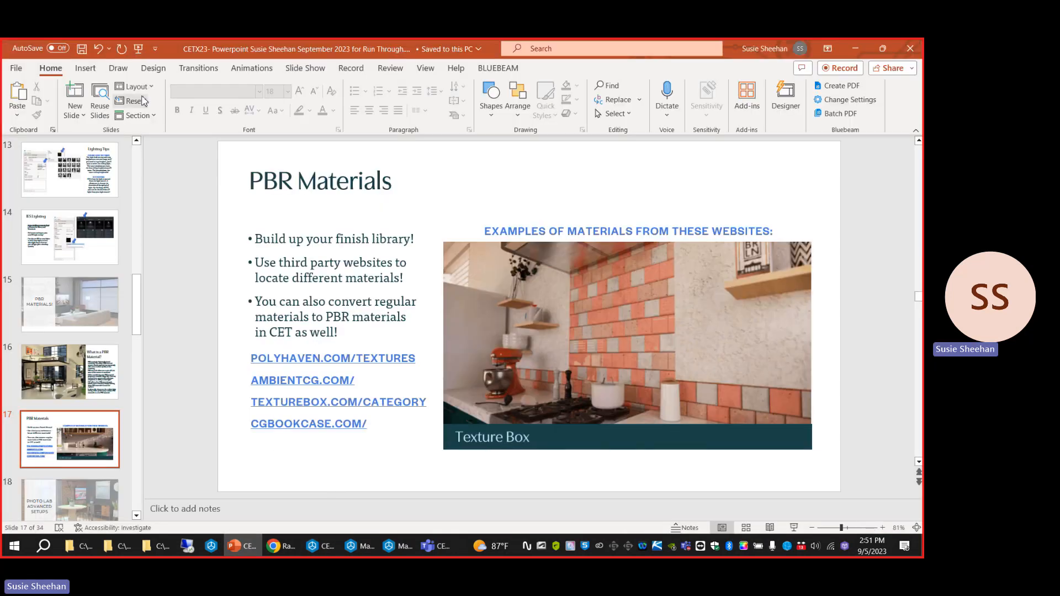
pyautogui.click(139, 49)
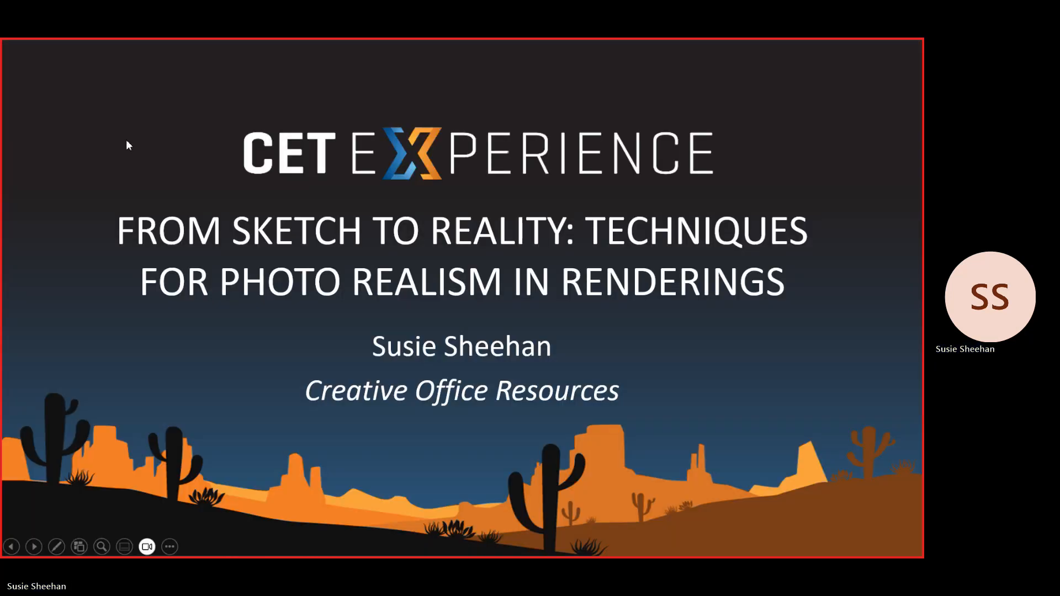
pyautogui.click(79, 547)
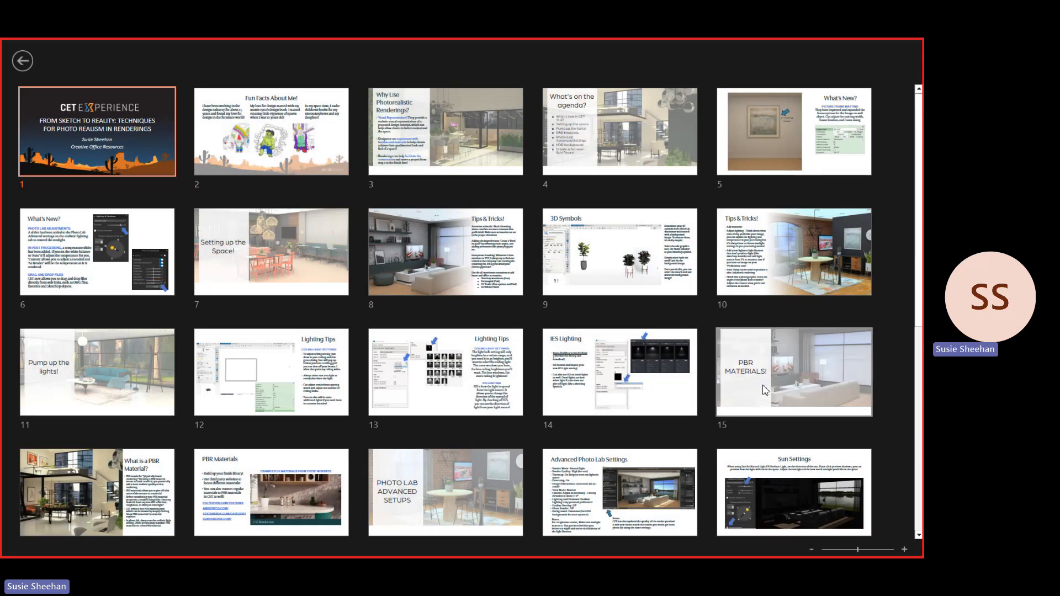
pyautogui.click(475, 468)
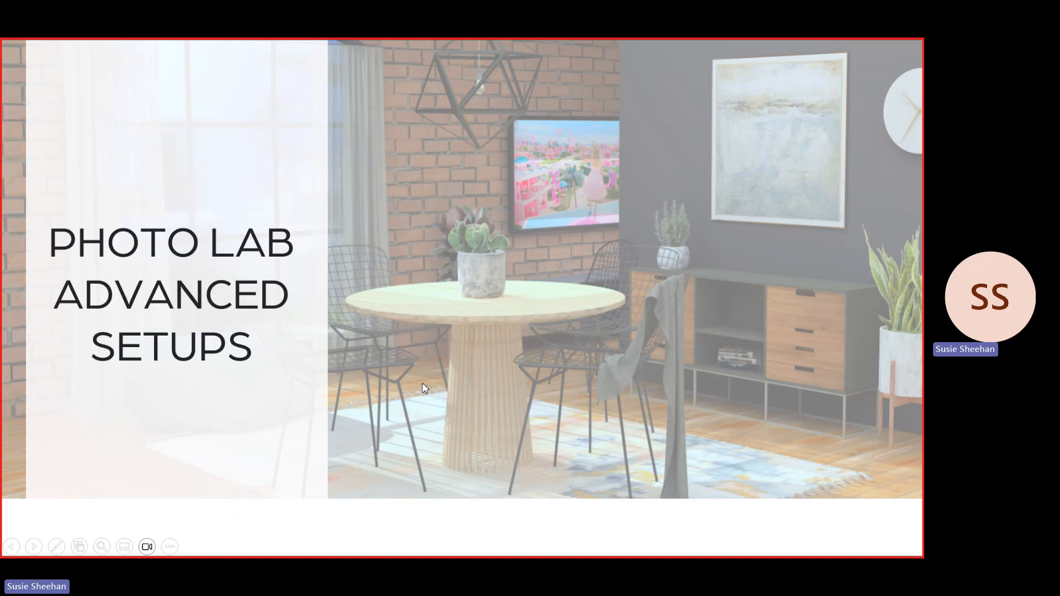
pyautogui.click(422, 384)
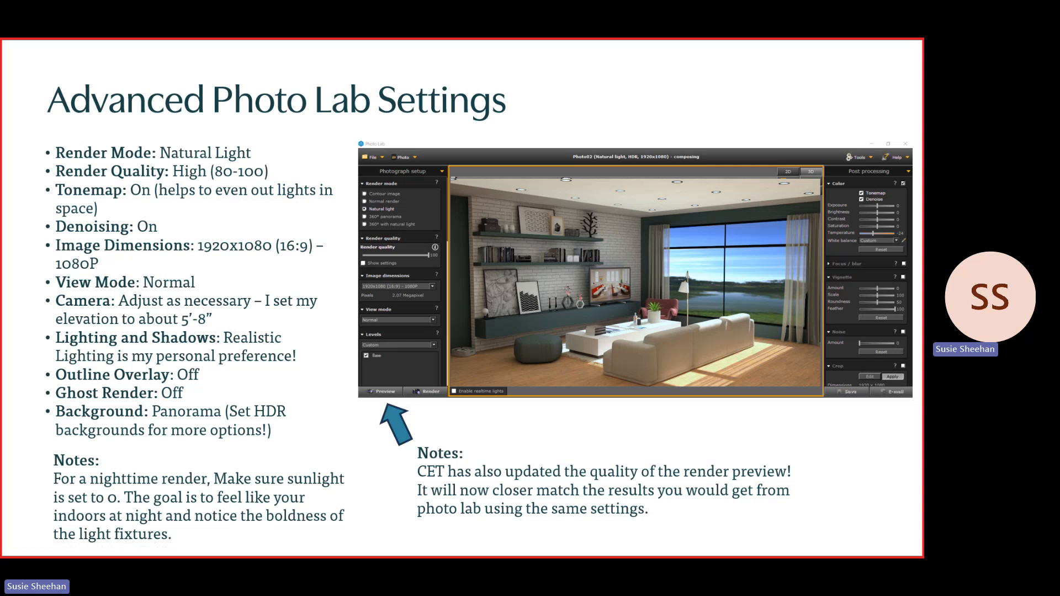
# End the slide show, return to CET, open Photo Lab and show its advanced photograph settings.
pyautogui.press('Escape')
pyautogui.click(319, 545)
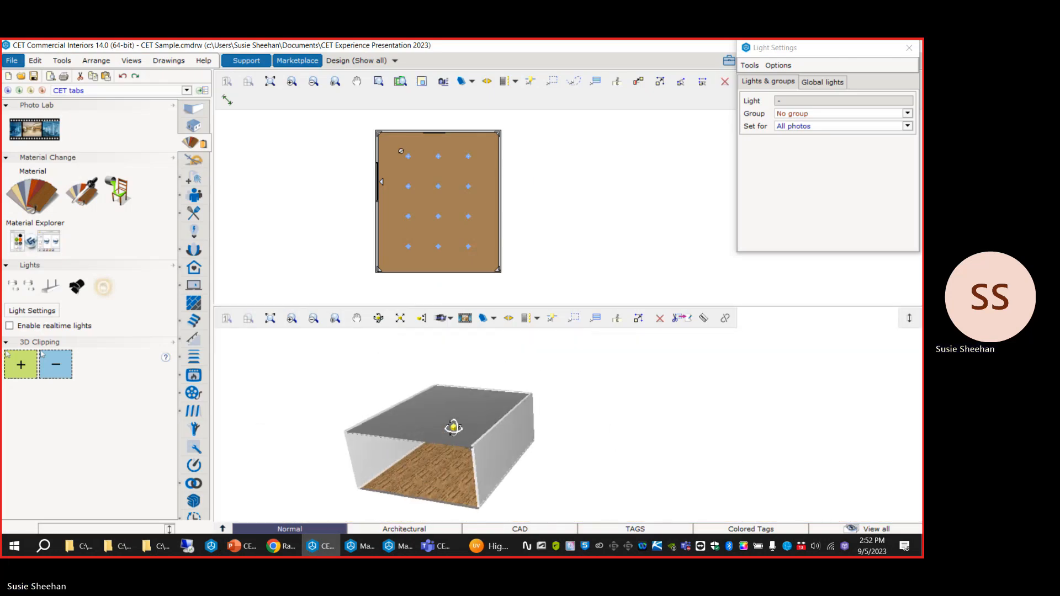
pyautogui.click(242, 546)
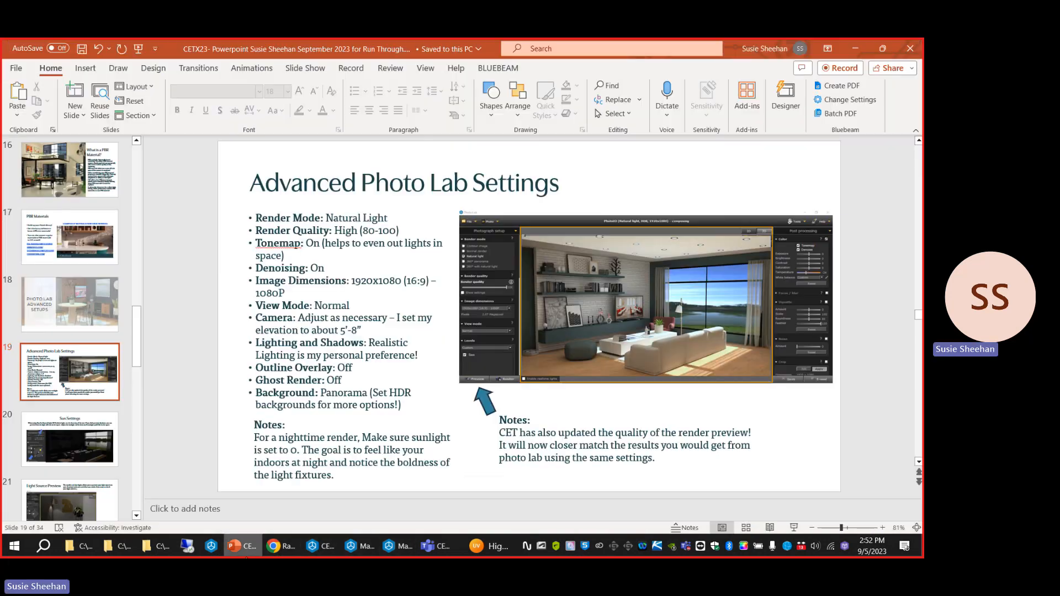
pyautogui.click(320, 546)
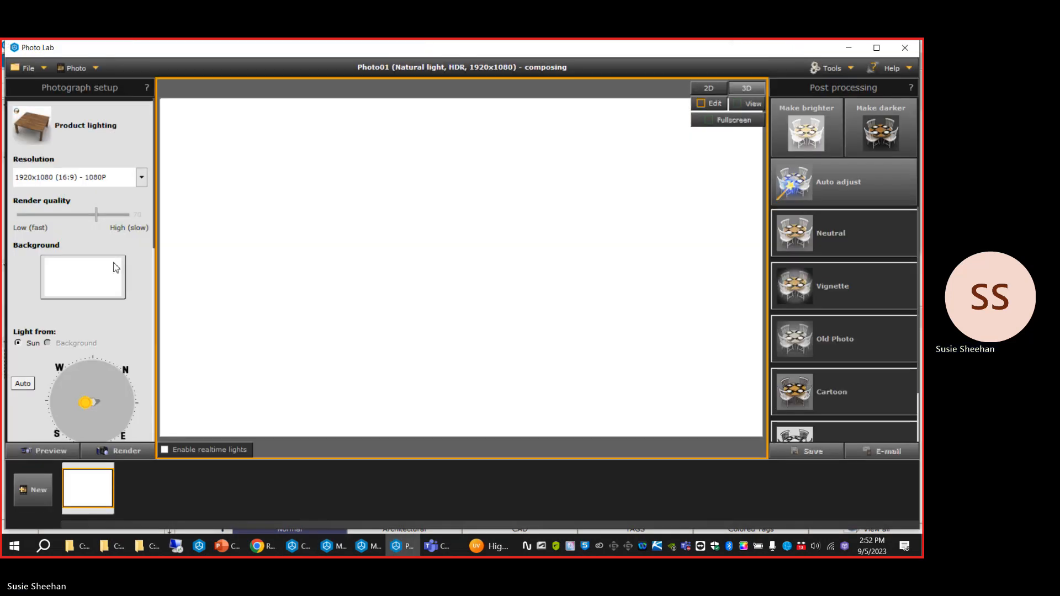
pyautogui.scroll(-5, 132, 279)
pyautogui.scroll(-3, 140, 283)
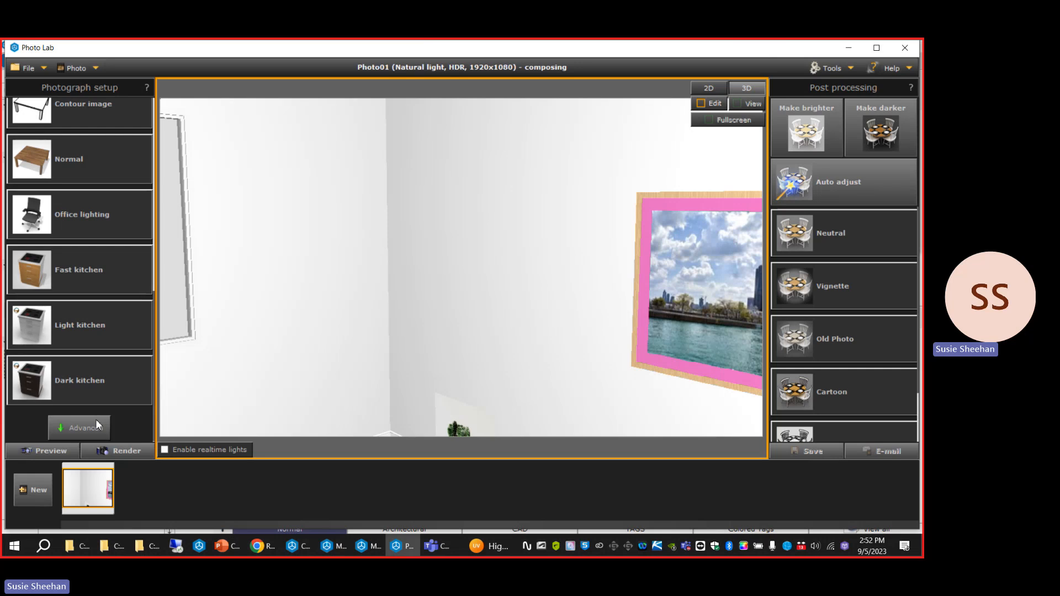
pyautogui.click(79, 427)
pyautogui.scroll(10, 140, 208)
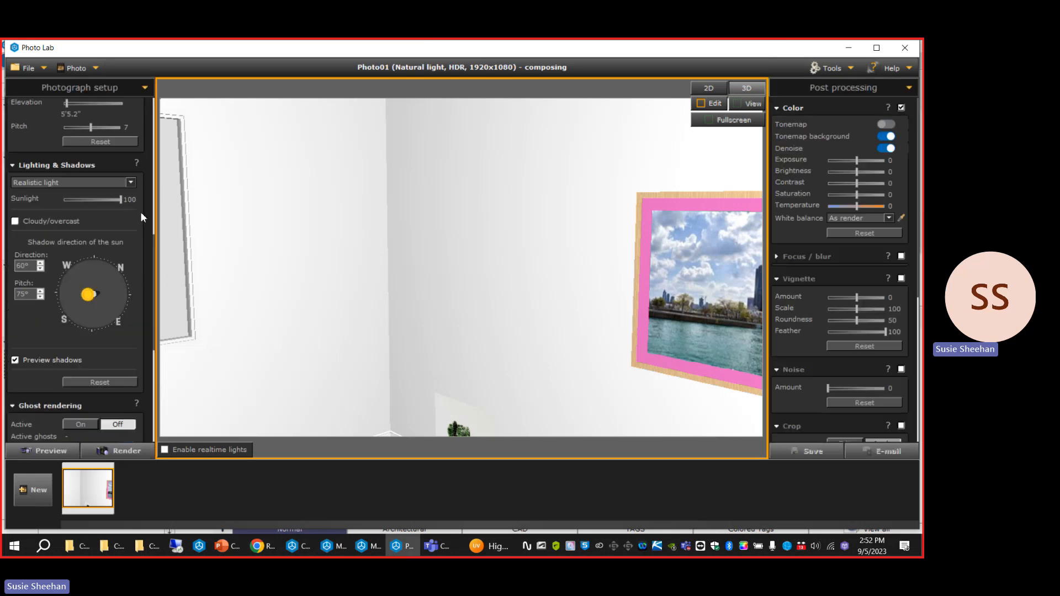
# Frame the room corner between the window and the framed picture in the photo, and set the render quality to 81.
pyautogui.scroll(-4, 522, 237)
pyautogui.scroll(5, 474, 216)
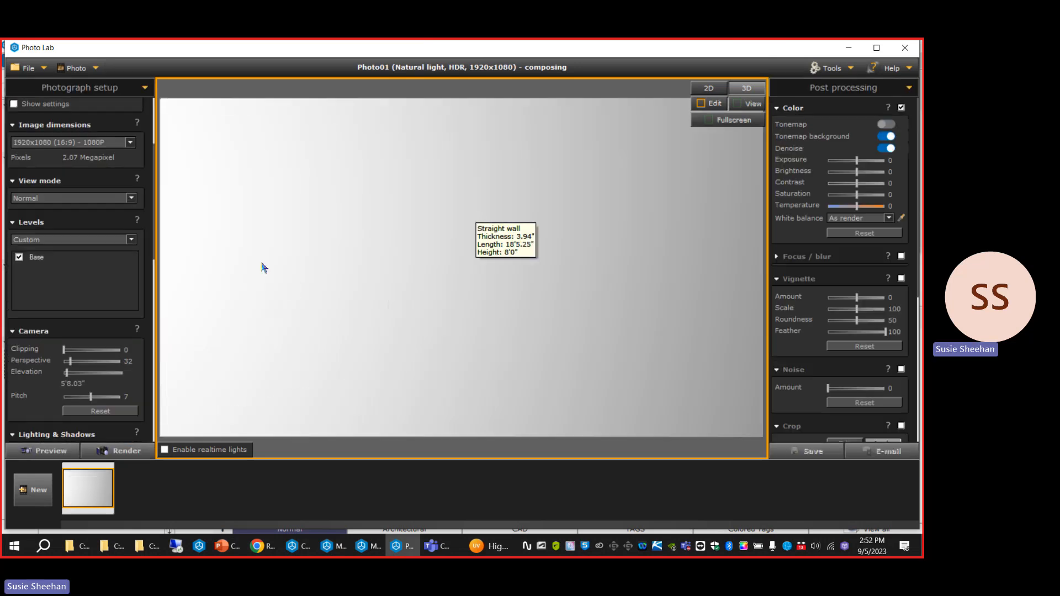
pyautogui.scroll(-4, 287, 277)
pyautogui.scroll(-4, 514, 259)
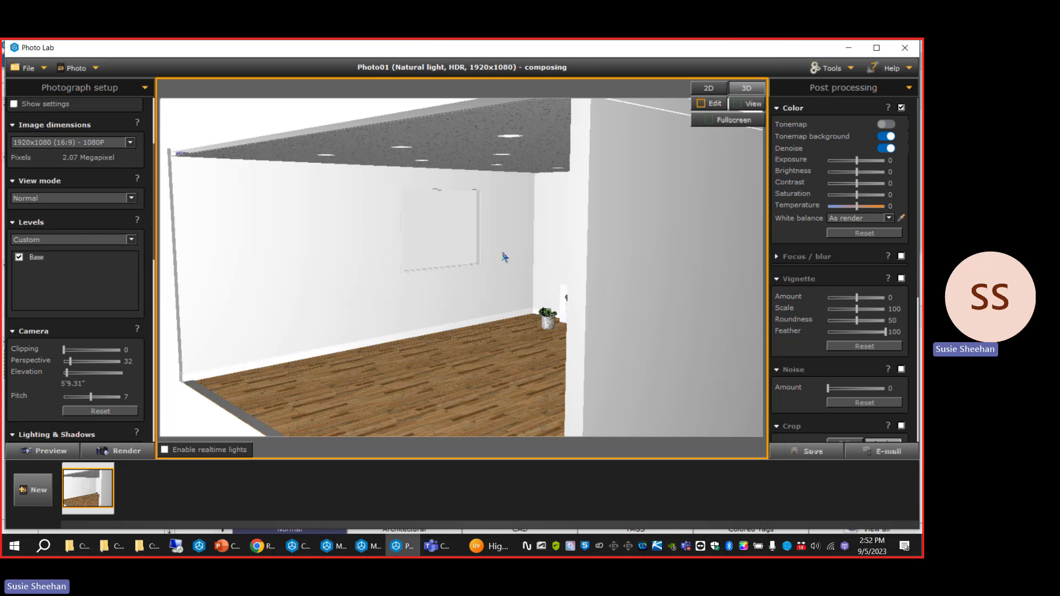
pyautogui.scroll(2, 503, 257)
pyautogui.moveTo(586, 267); pyautogui.dragTo(514, 268)
pyautogui.scroll(6, 125, 217)
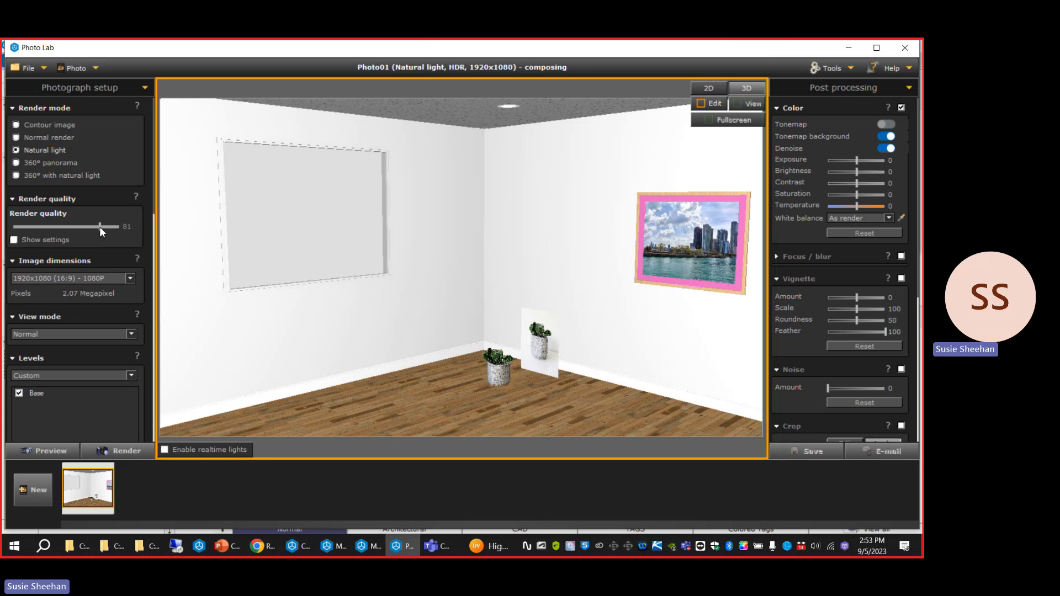
# Keep the image dimensions at 1920x1080 (16:9) - 1080P and set the camera elevation to 5'8".
pyautogui.click(108, 279)
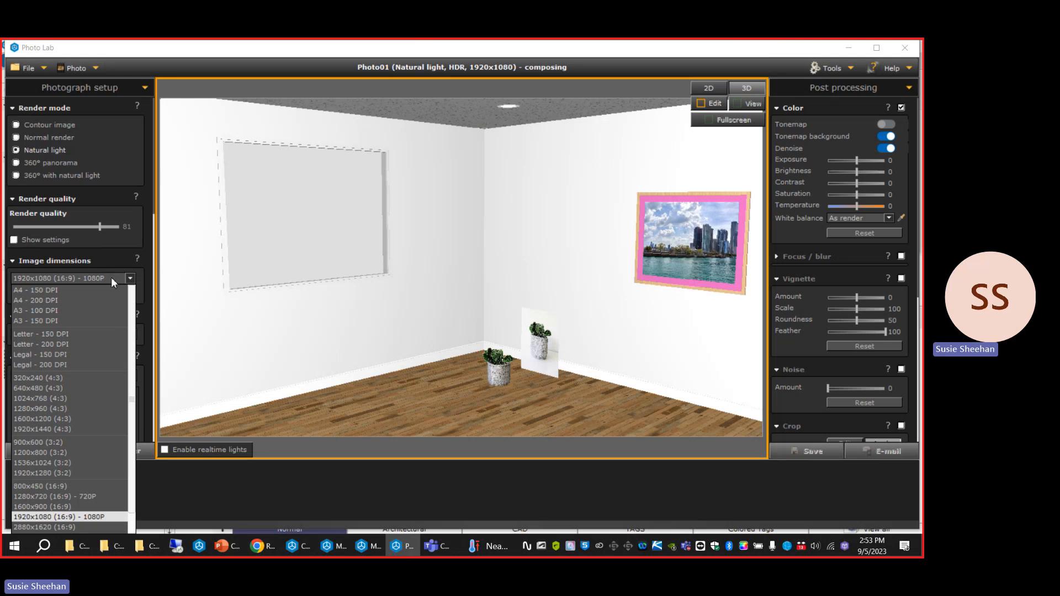
pyautogui.click(111, 277)
pyautogui.scroll(-1, 107, 329)
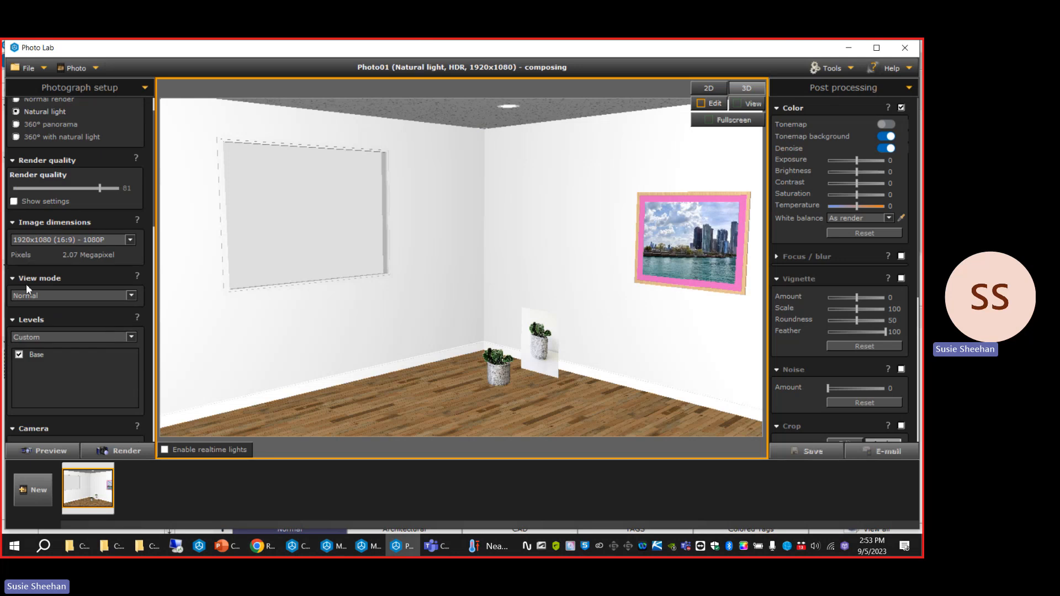
pyautogui.scroll(-3, 76, 293)
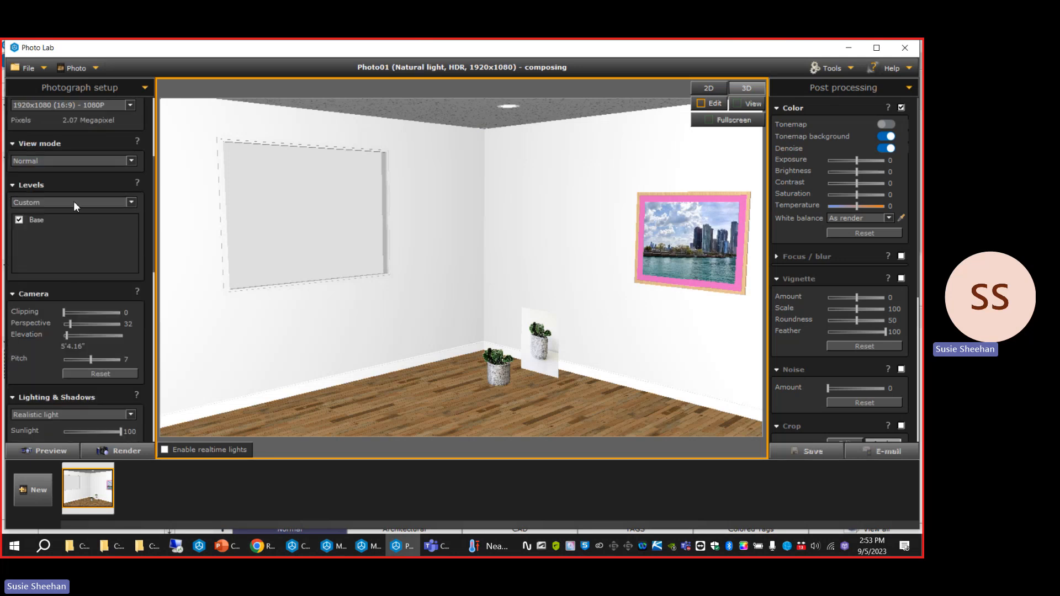
pyautogui.scroll(-1, 78, 279)
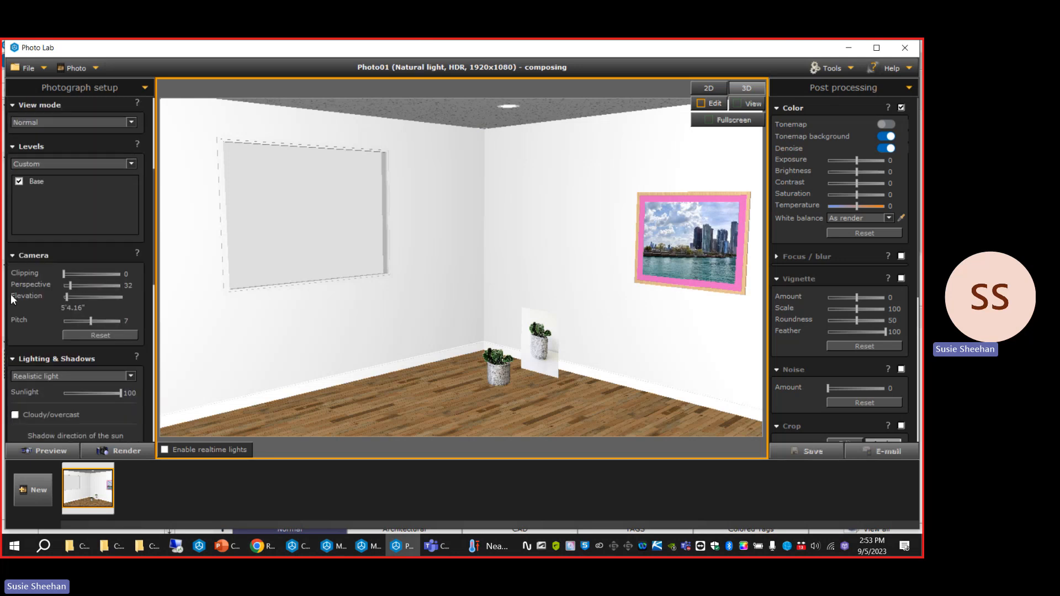
pyautogui.scroll(-1, 40, 281)
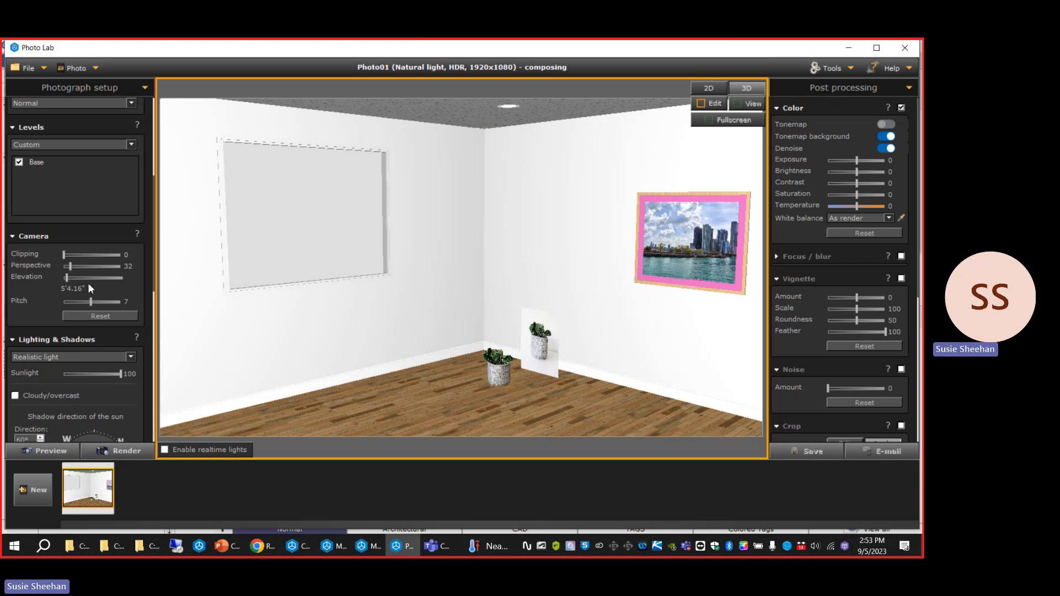
pyautogui.moveTo(87, 289); pyautogui.dragTo(8, 293)
pyautogui.write('\'8"')
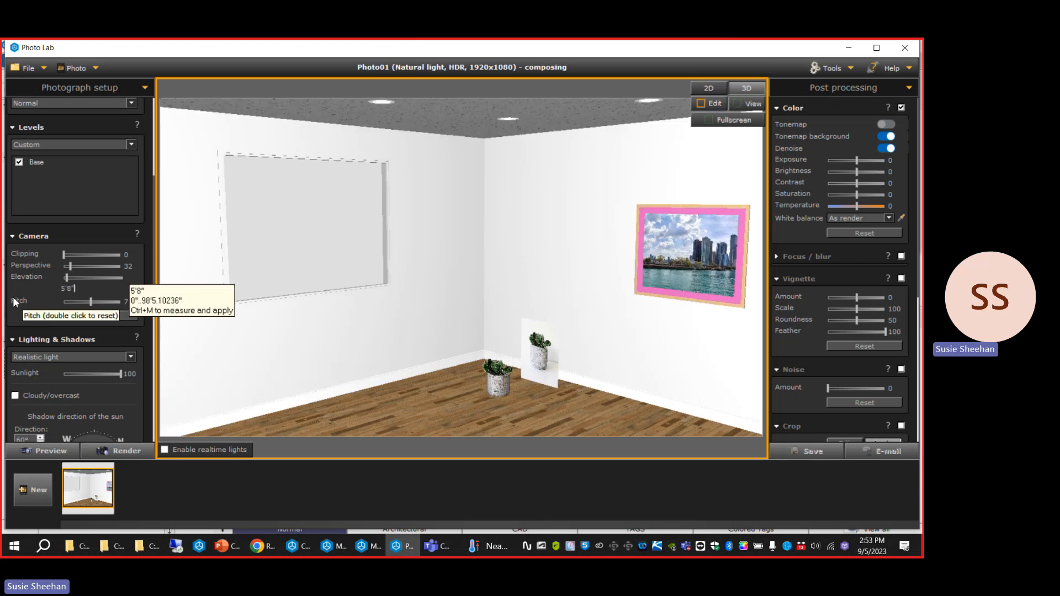
# Delete the cactus vase symbol from the room corner and set the camera pitch to 3, keeping the perspective at 32.
pyautogui.click(502, 361)
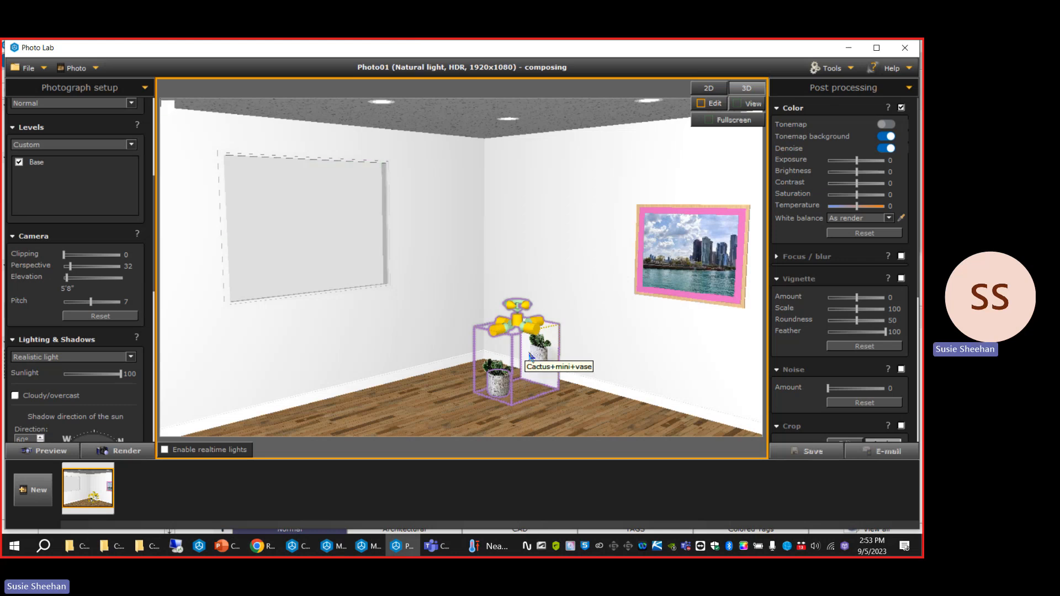
pyautogui.press('Delete')
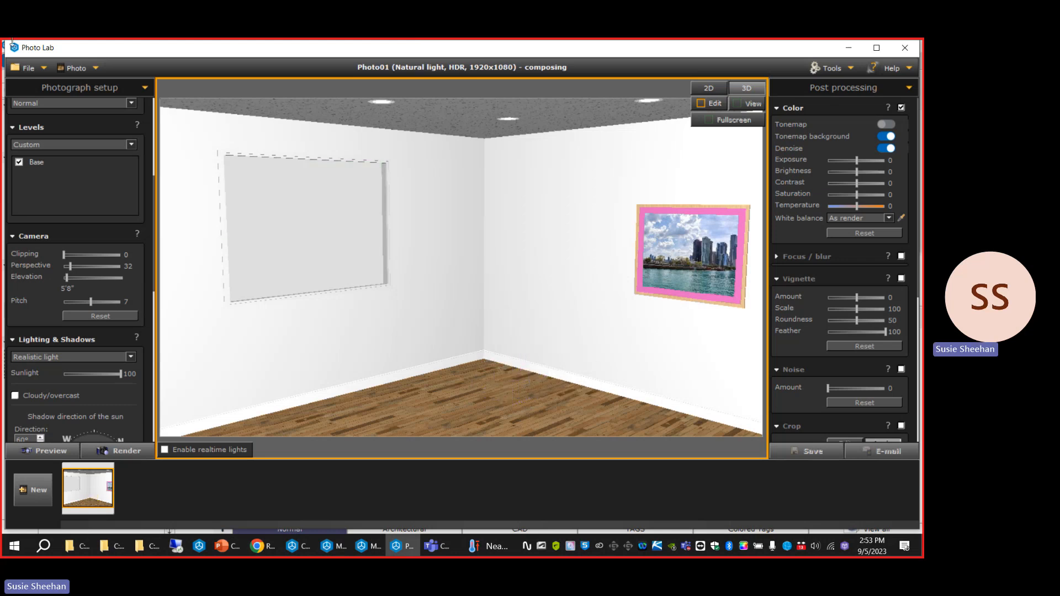
pyautogui.click(130, 302)
pyautogui.moveTo(89, 299)
pyautogui.mouseDown()
pyautogui.moveTo(78, 298)
pyautogui.moveTo(89, 300)
pyautogui.mouseUp()
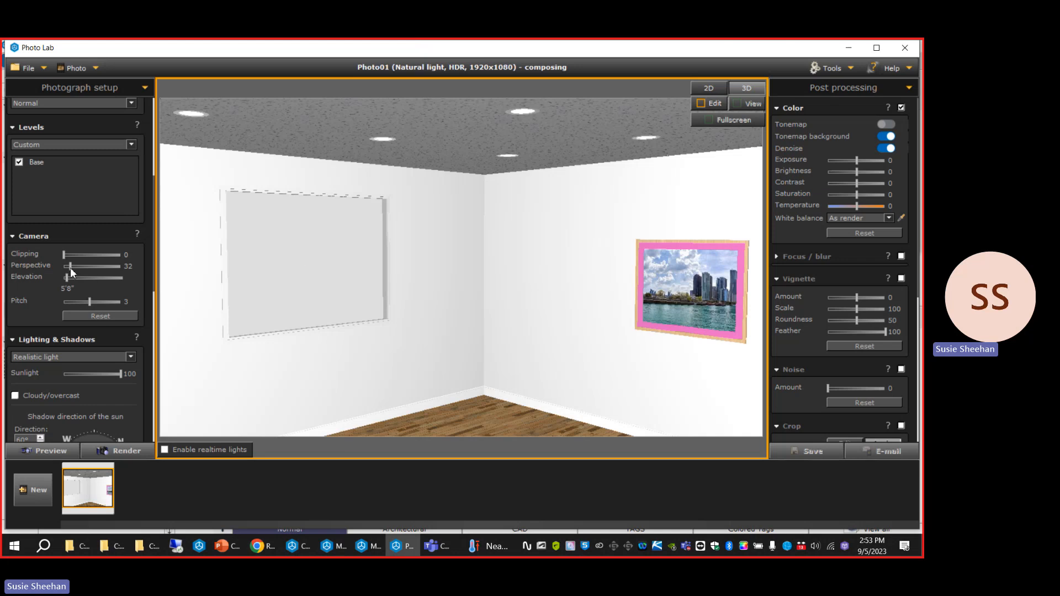
pyautogui.moveTo(71, 267); pyautogui.dragTo(46, 253)
# Keep Realistic light as the photo's lighting type and test the sunlight strength, leaving it at 100.
pyautogui.scroll(-1, 38, 290)
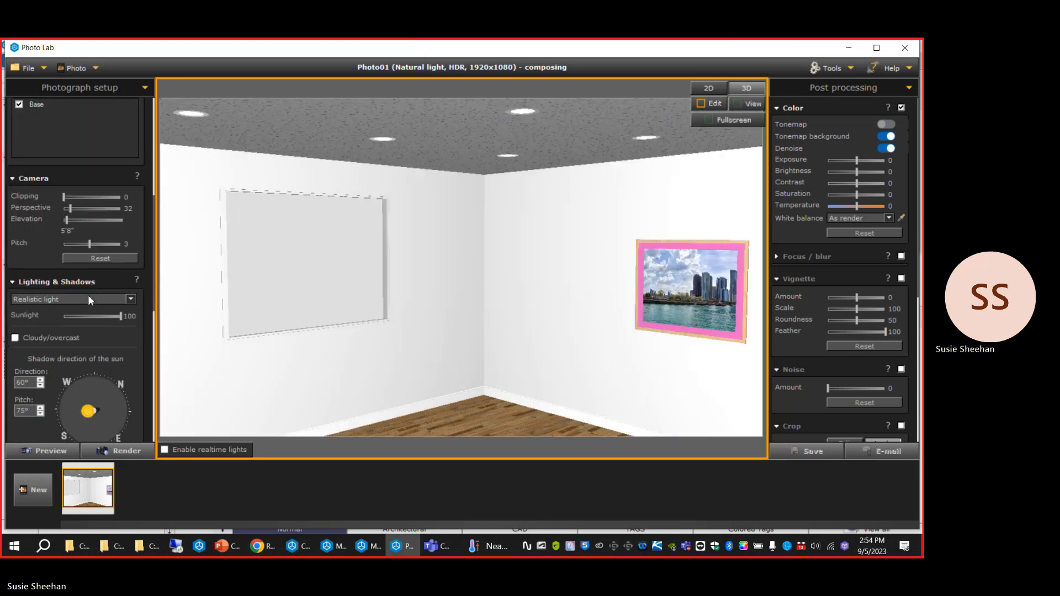
pyautogui.click(125, 298)
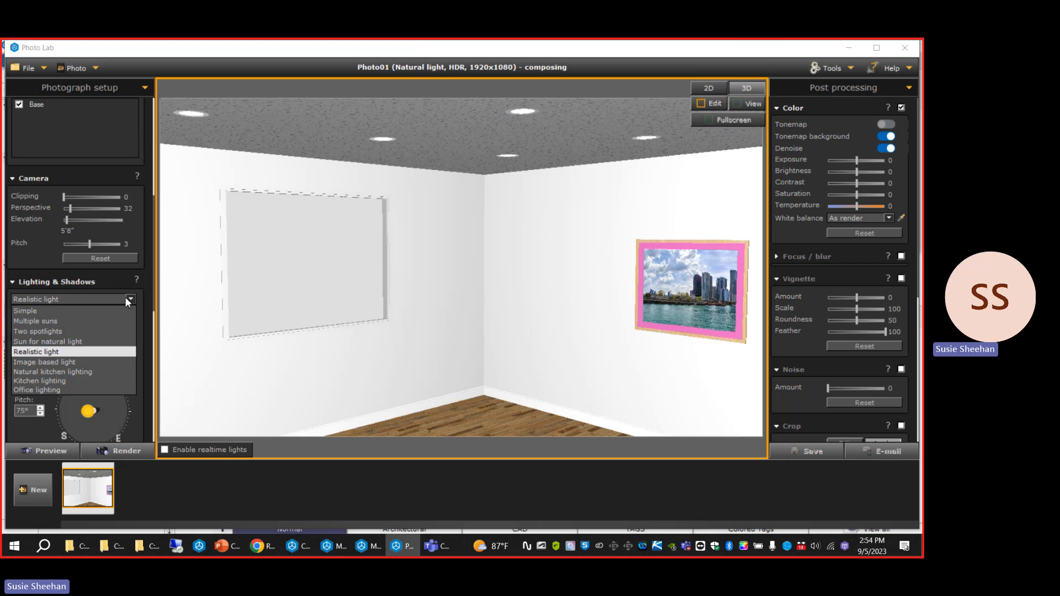
pyautogui.click(119, 356)
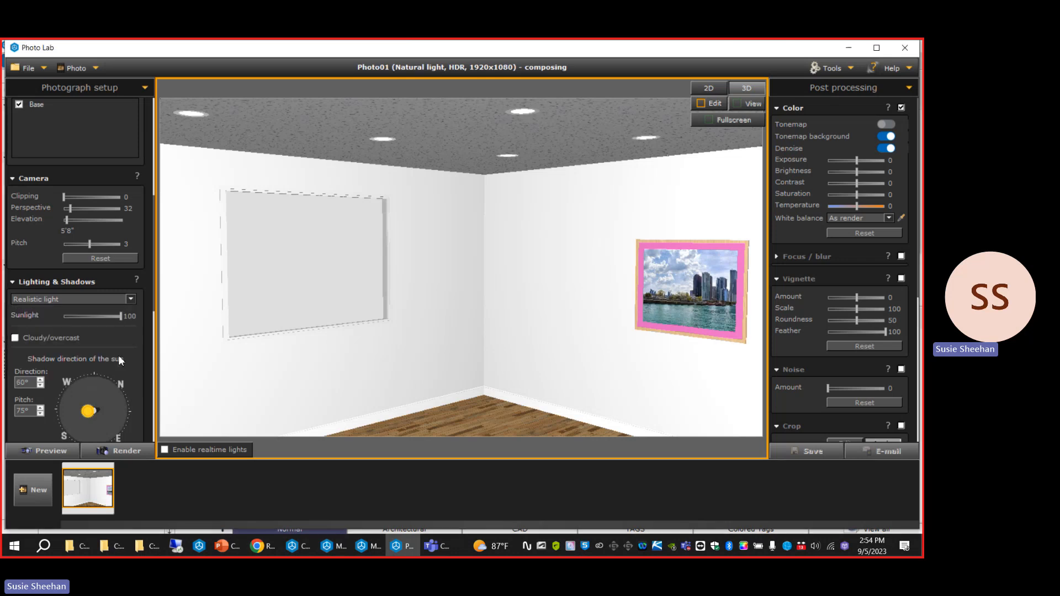
pyautogui.scroll(-1, 130, 335)
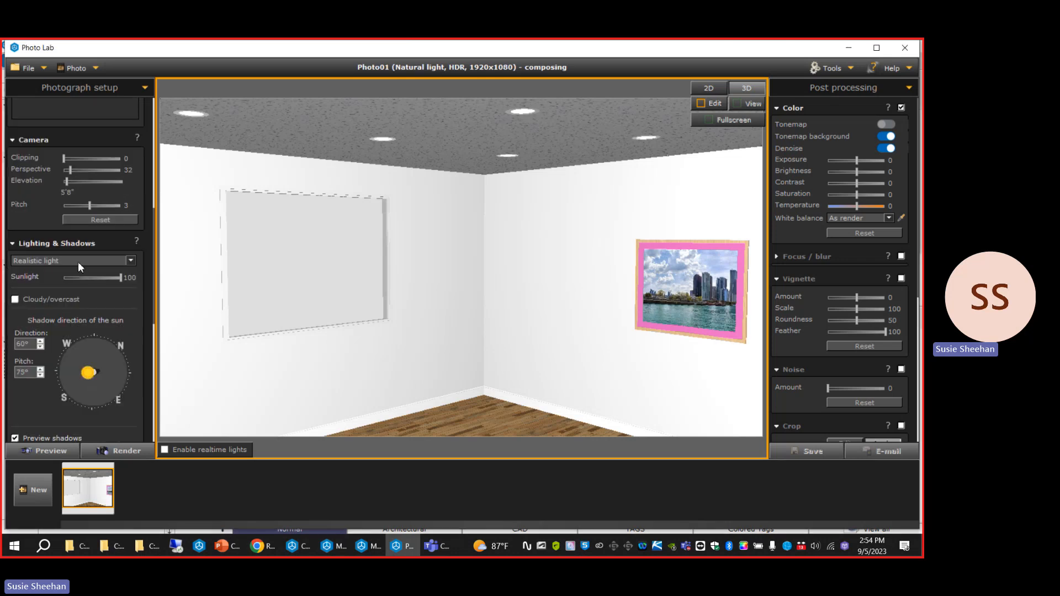
pyautogui.moveTo(120, 277)
pyautogui.mouseDown()
pyautogui.moveTo(102, 277)
pyautogui.moveTo(127, 286)
pyautogui.mouseUp()
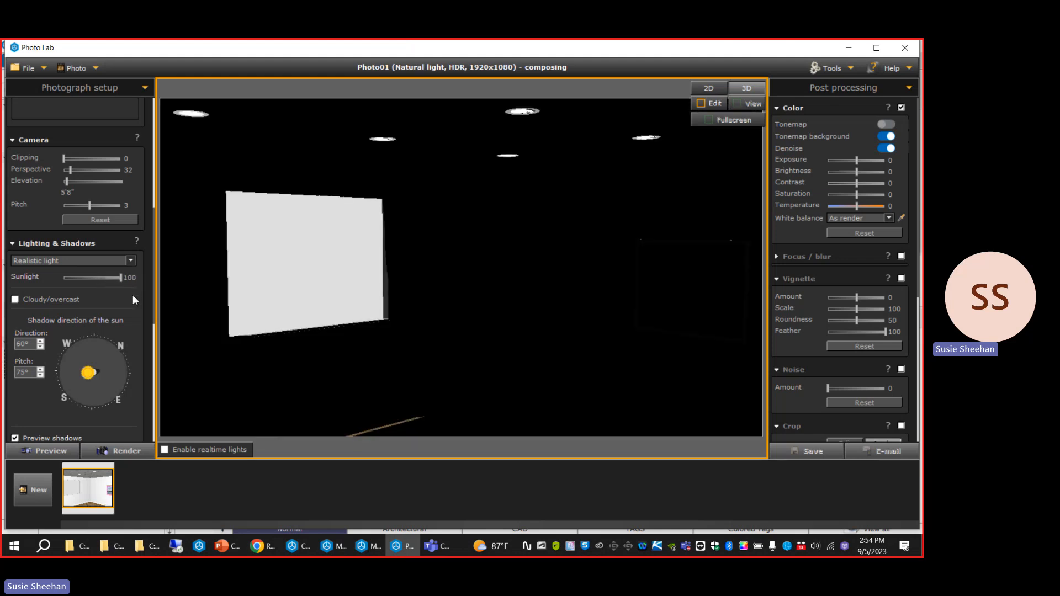
pyautogui.scroll(-1, 133, 296)
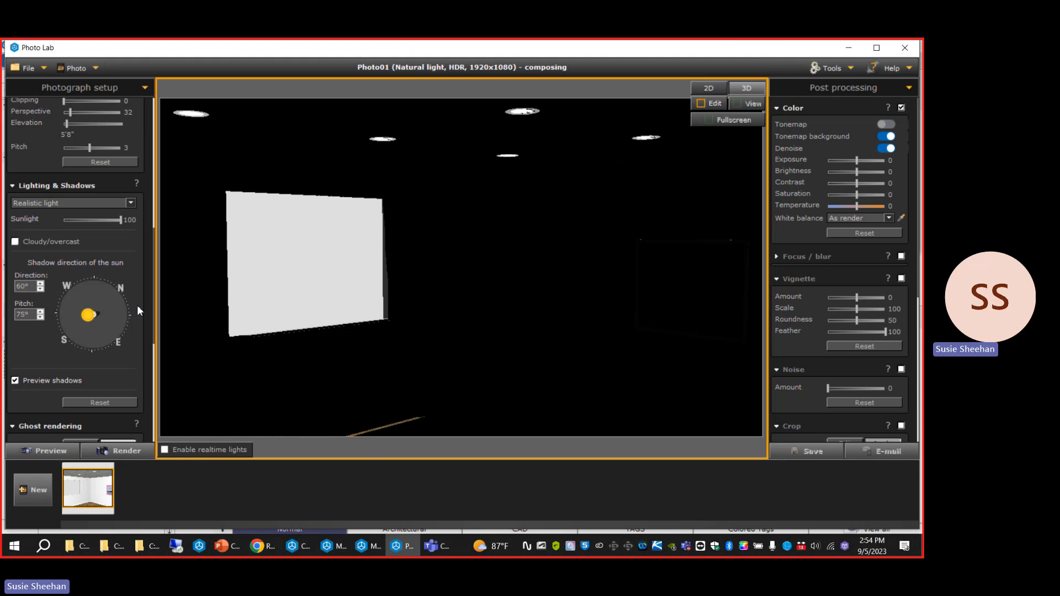
# Switch the shadow preview off and on again, recovering from each error, the second time with Serious recovery that creates a new drawing.
pyautogui.click(15, 380)
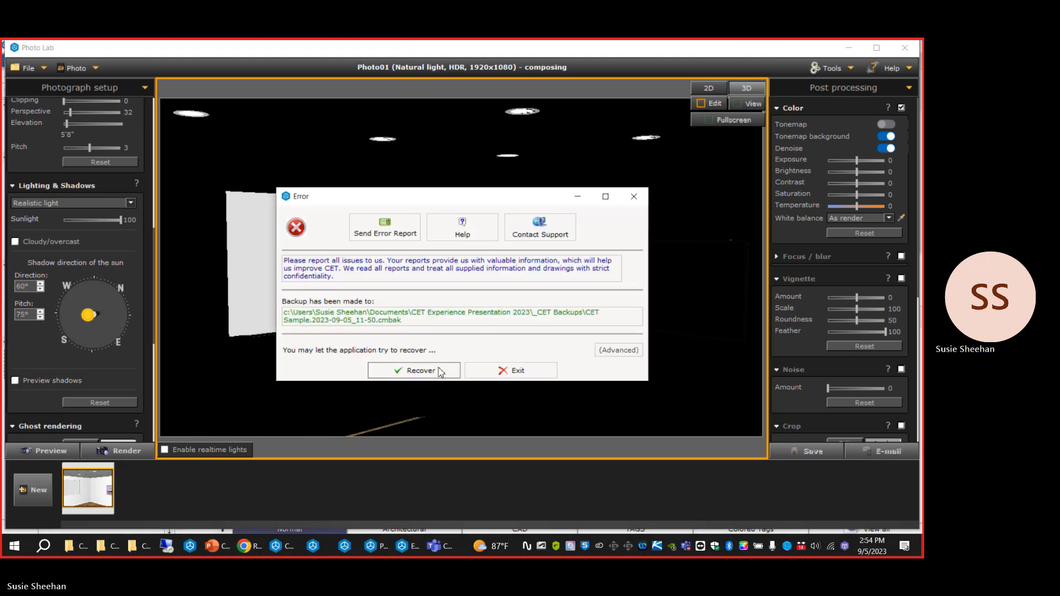
pyautogui.click(438, 371)
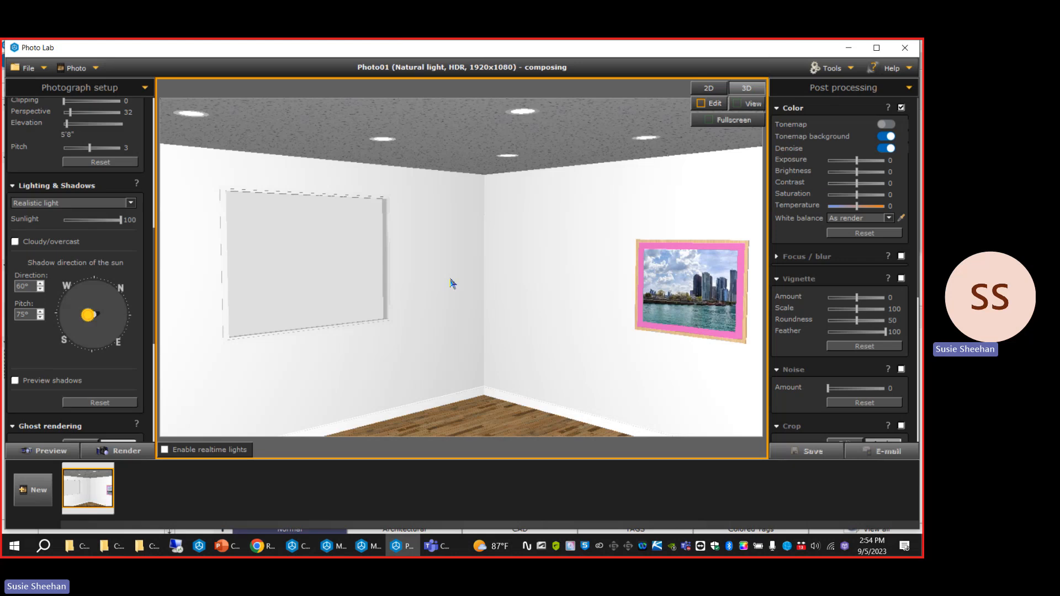
pyautogui.click(15, 381)
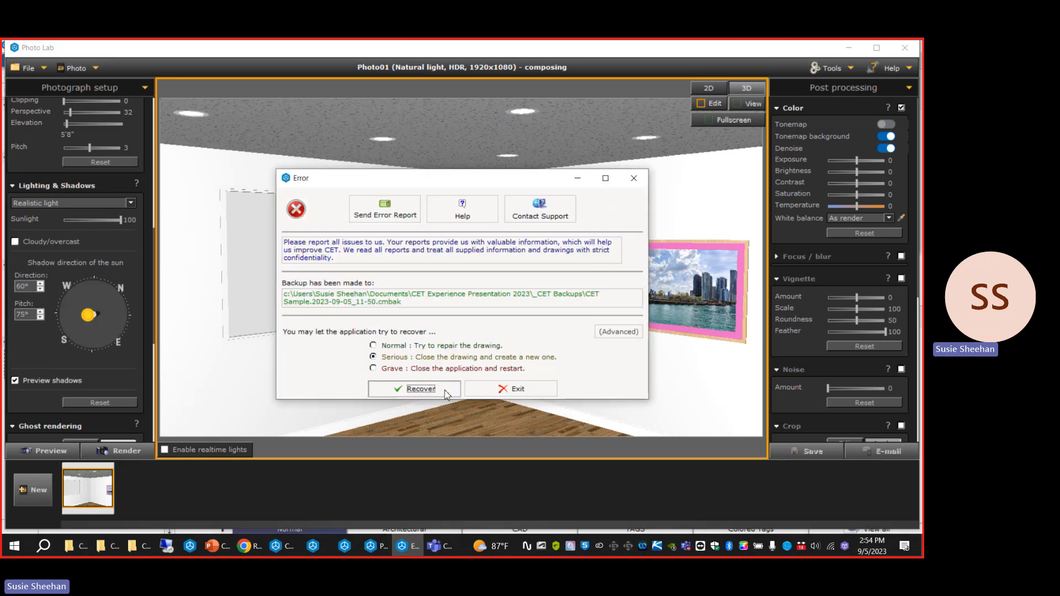
pyautogui.click(445, 389)
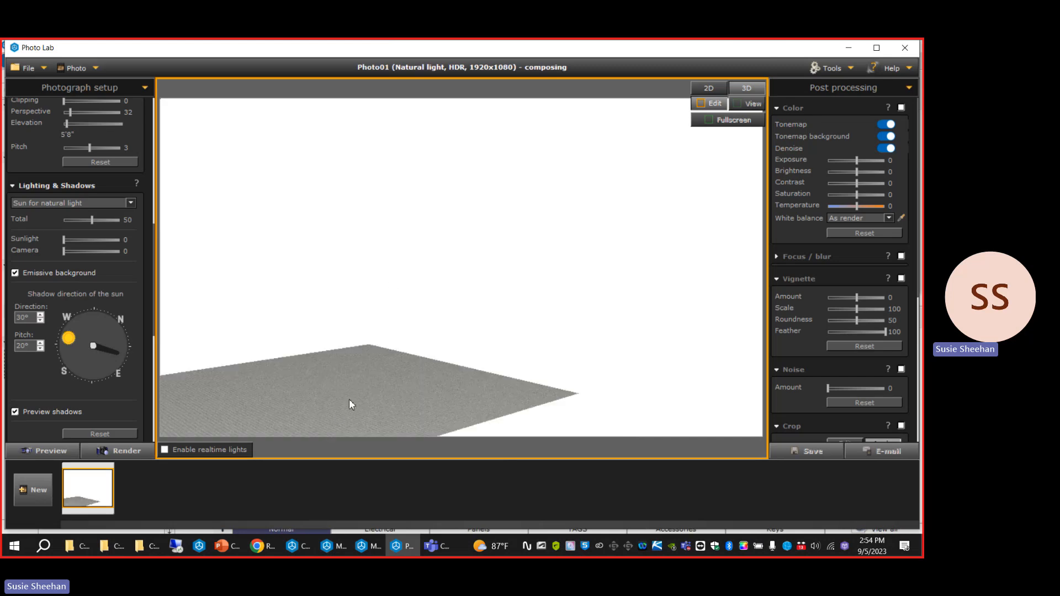
# Check the new drawing in both the main CET window and Photo Lab, ending in the main CET window.
pyautogui.click(305, 547)
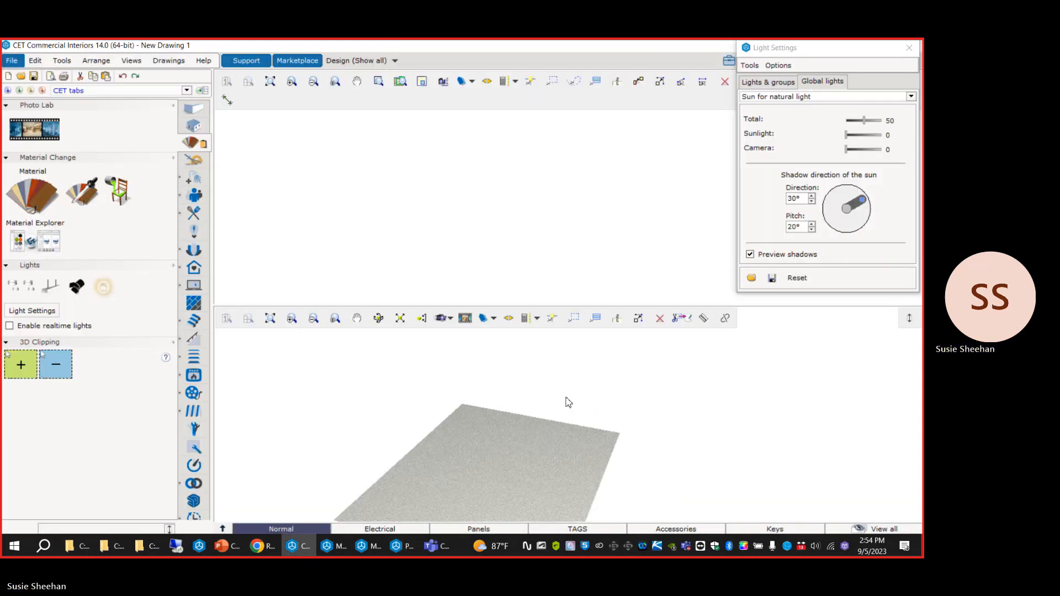
pyautogui.click(402, 547)
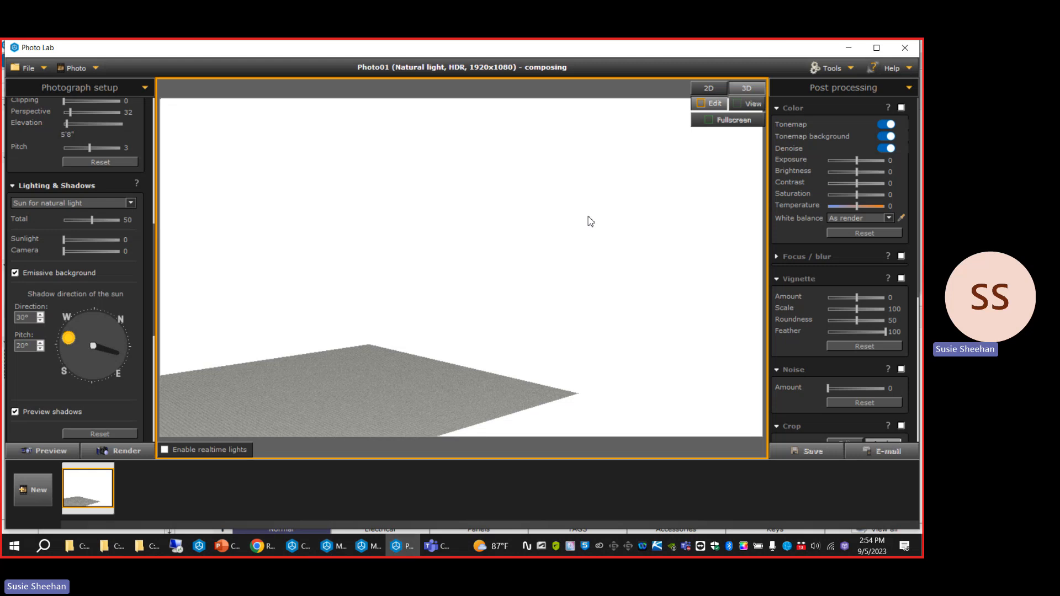
pyautogui.click(306, 550)
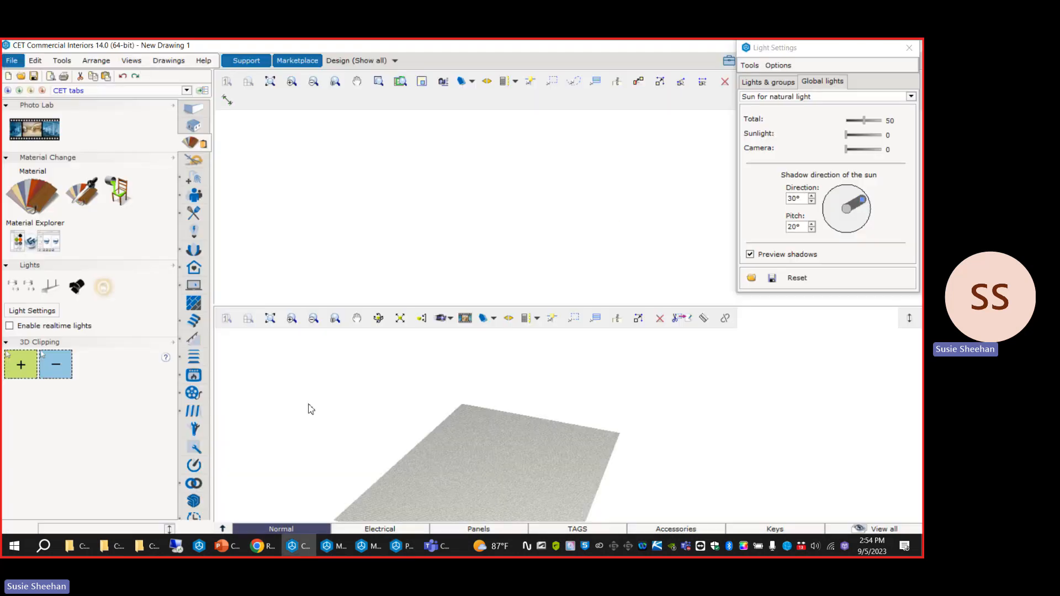
# Switch to Photo Lab and set the sun's shadow direction to 19° and its pitch to 31°.
pyautogui.click(164, 64)
pyautogui.click(437, 217)
pyautogui.hotkey('alt', 'Tab')
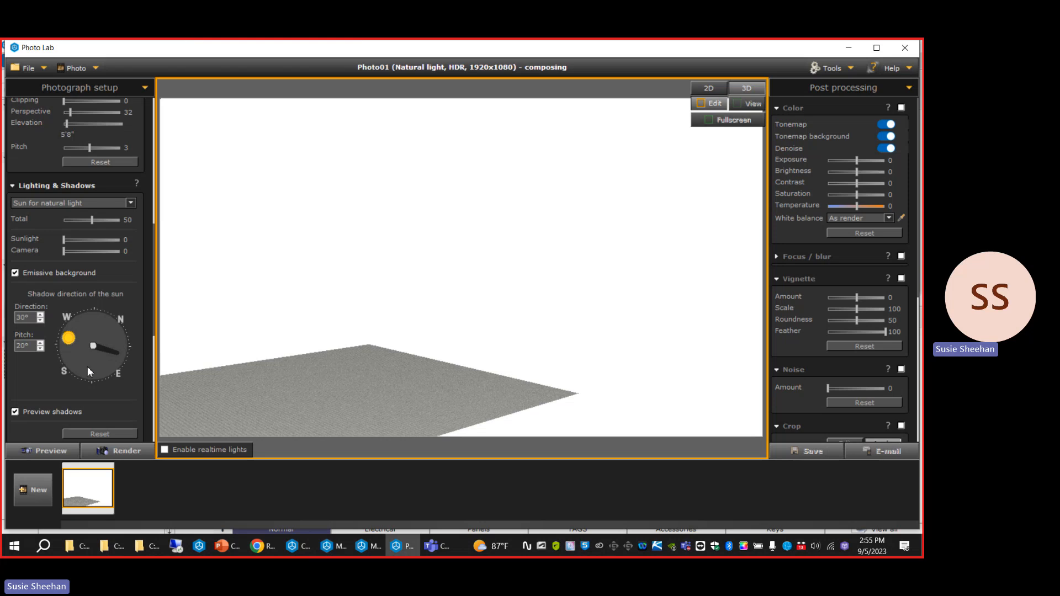
pyautogui.moveTo(82, 342); pyautogui.dragTo(77, 340)
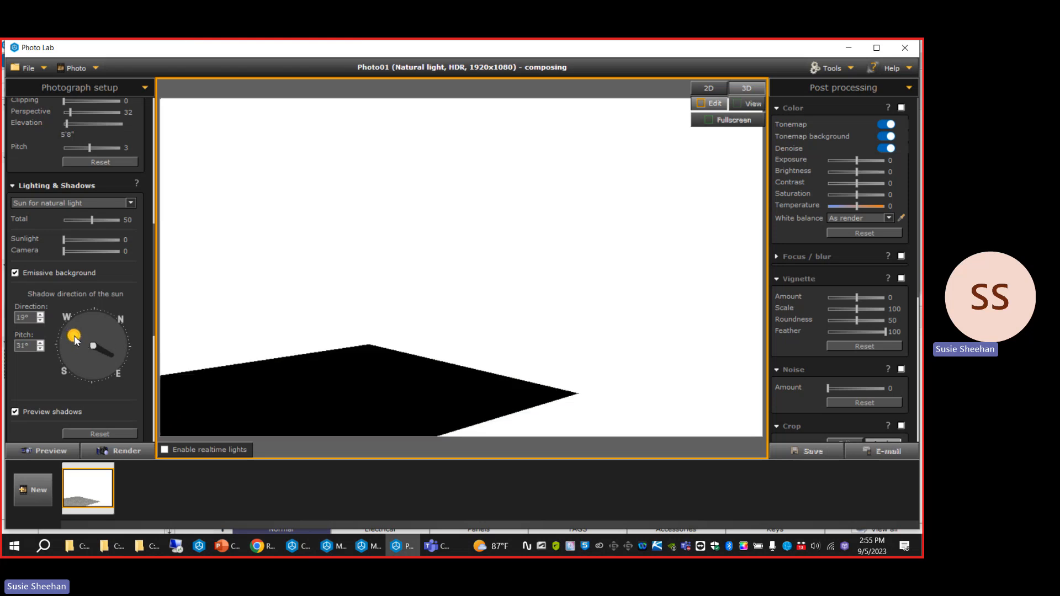
# Switch to the main CET window and draw three connected straight walls as a U-shaped room, with the final wall about 7'0.65" long.
pyautogui.click(299, 547)
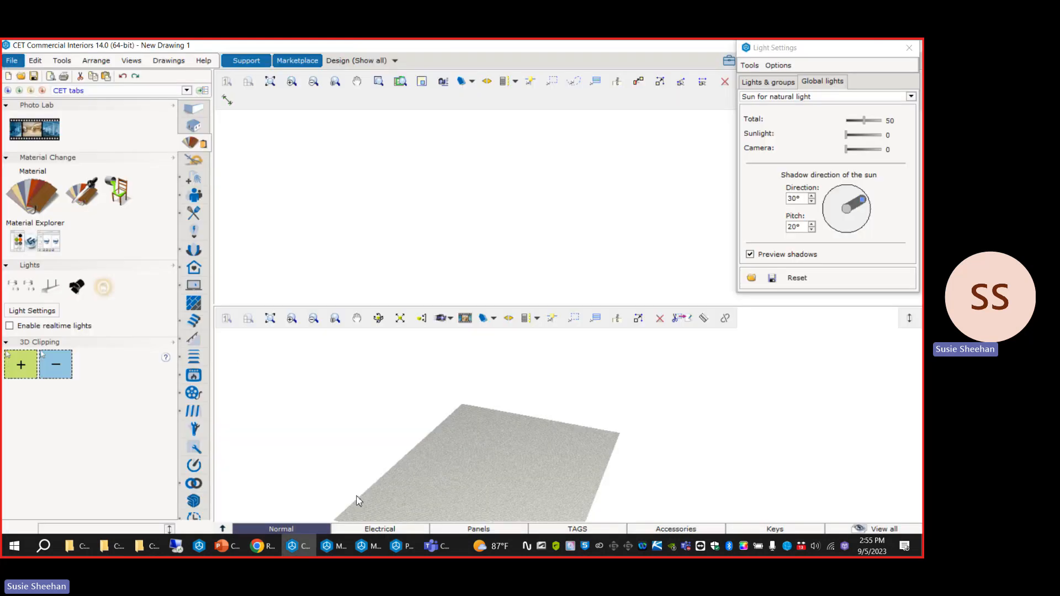
pyautogui.click(199, 113)
pyautogui.click(38, 214)
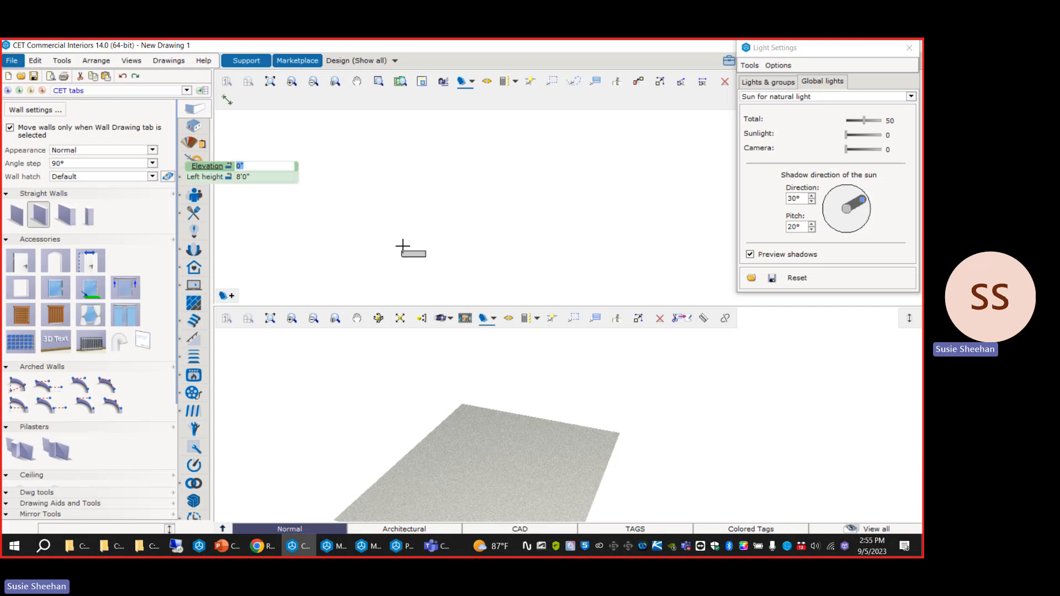
pyautogui.click(399, 255)
pyautogui.click(399, 128)
pyautogui.doubleClick(565, 129)
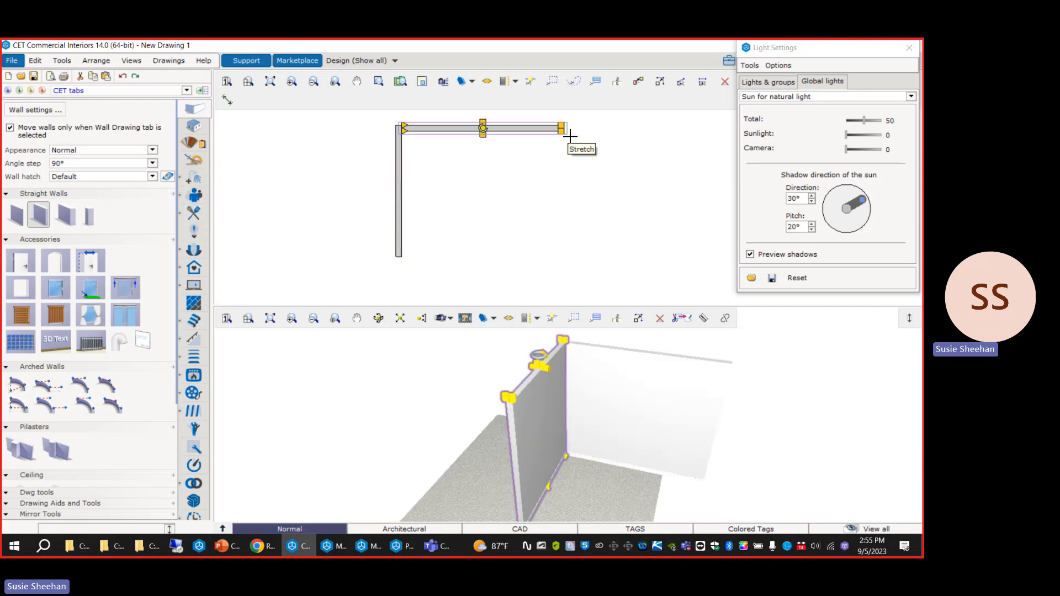
pyautogui.doubleClick(567, 259)
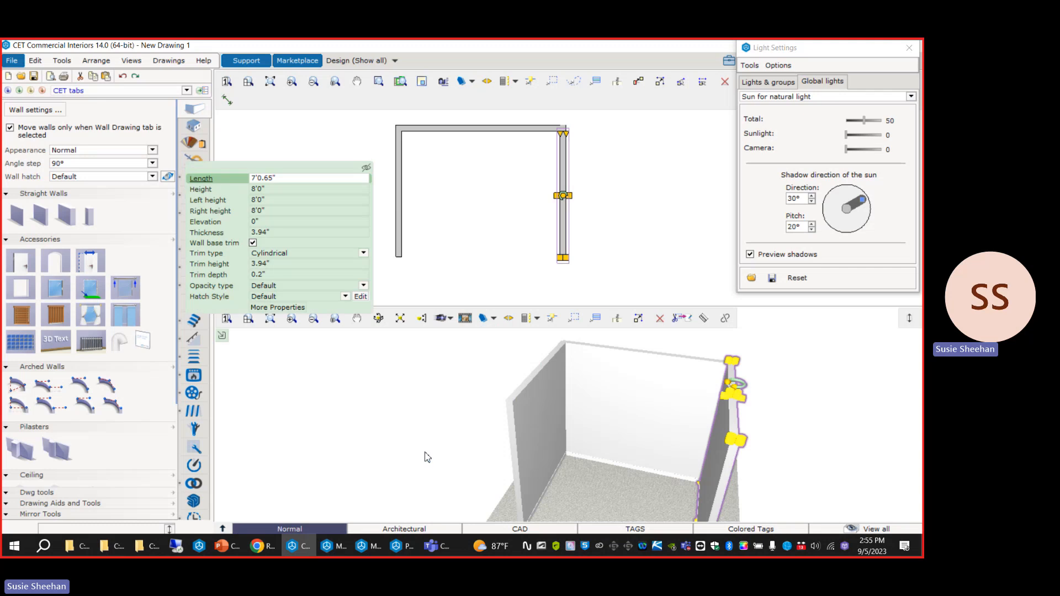
# Insert a window 2'10.25" wide and 3'11.24" high in the first wall drawn, opposite the 7'0.65" wall.
pyautogui.click(55, 288)
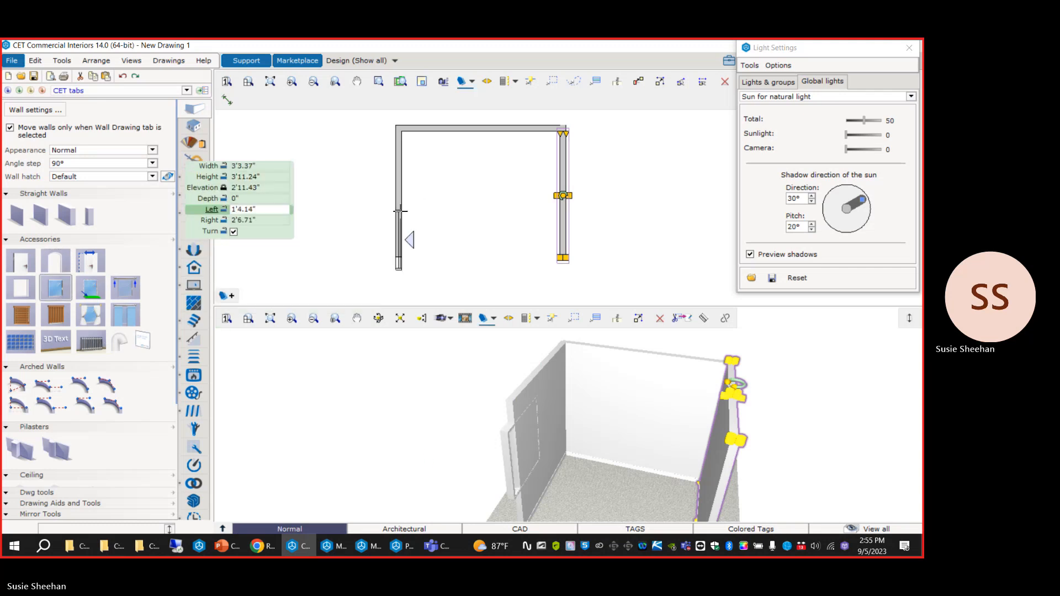
pyautogui.click(408, 160)
pyautogui.press('Escape')
pyautogui.click(386, 490)
pyautogui.moveTo(386, 490); pyautogui.dragTo(561, 447)
pyautogui.scroll(-3, 561, 448)
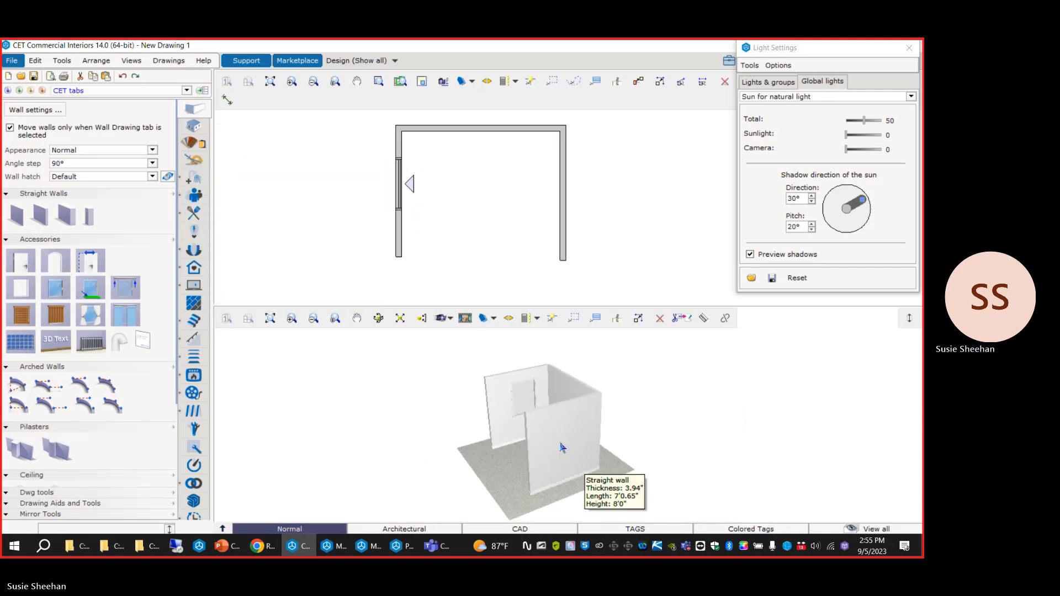
pyautogui.scroll(2, 561, 448)
# Return to Photo Lab and reframe the camera to look down into the room and at its window, with a pitch of about 23.
pyautogui.hotkey('alt', 'Tab')
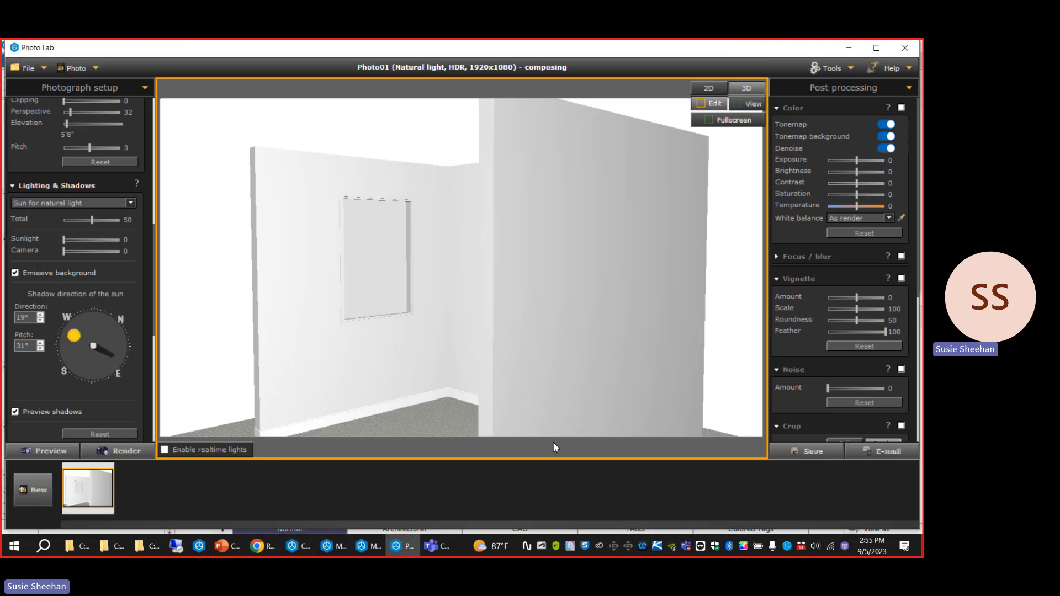
pyautogui.scroll(3, 371, 286)
pyautogui.moveTo(397, 338); pyautogui.dragTo(428, 367, button='middle')
pyautogui.scroll(-3, 376, 170)
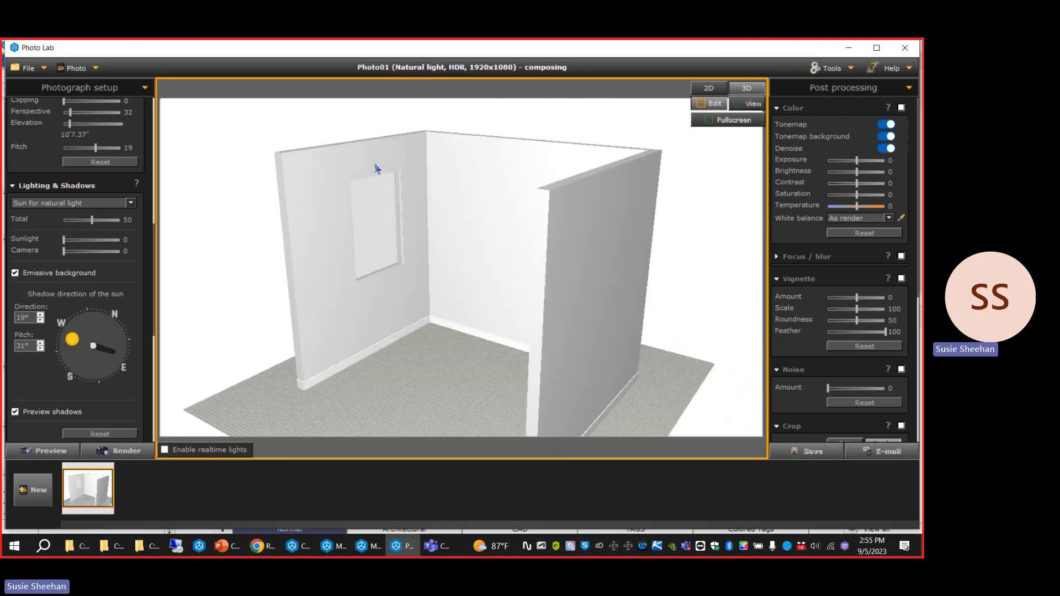
pyautogui.moveTo(410, 310); pyautogui.dragTo(423, 321, button='middle')
# Adjust the sun to a shadow direction of 358° and a pitch of 36° to preview light through the window.
pyautogui.moveTo(78, 345)
pyautogui.mouseDown()
pyautogui.moveTo(112, 350)
pyautogui.moveTo(66, 327)
pyautogui.moveTo(87, 346)
pyautogui.moveTo(75, 334)
pyautogui.mouseUp()
pyautogui.scroll(3, 431, 337)
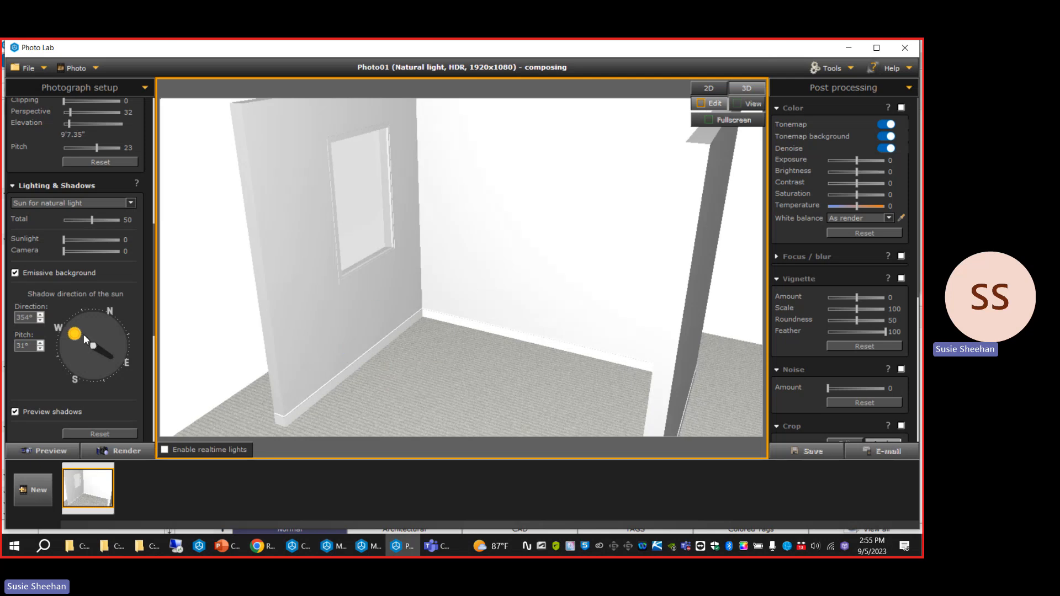
pyautogui.moveTo(80, 342); pyautogui.dragTo(76, 337)
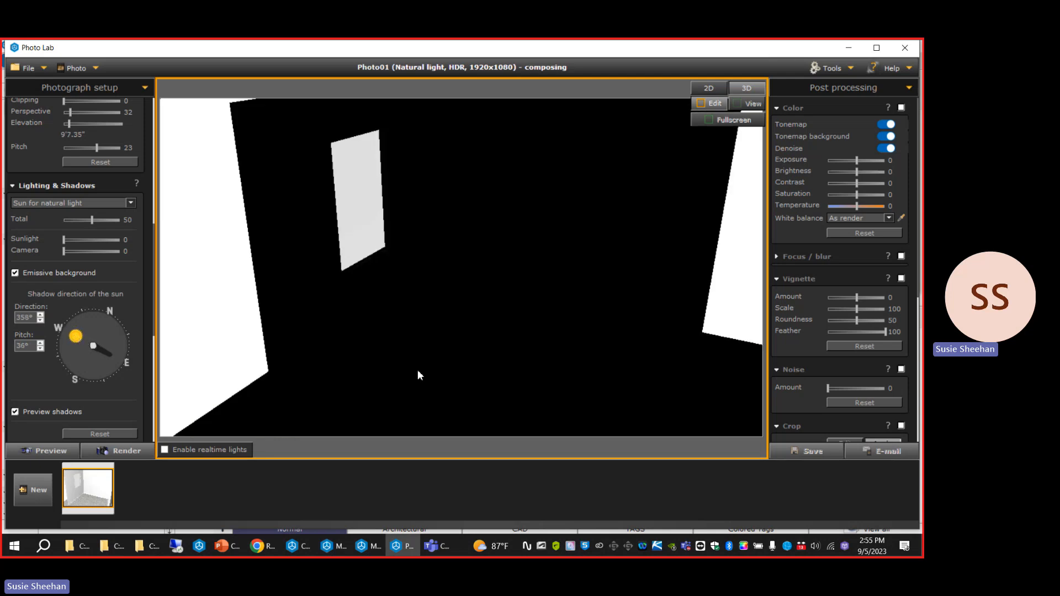
# Switch to the PowerPoint presentation, start the slide show, jump to the Sun Settings slide and advance to the Light Source Preview slide.
pyautogui.click(224, 546)
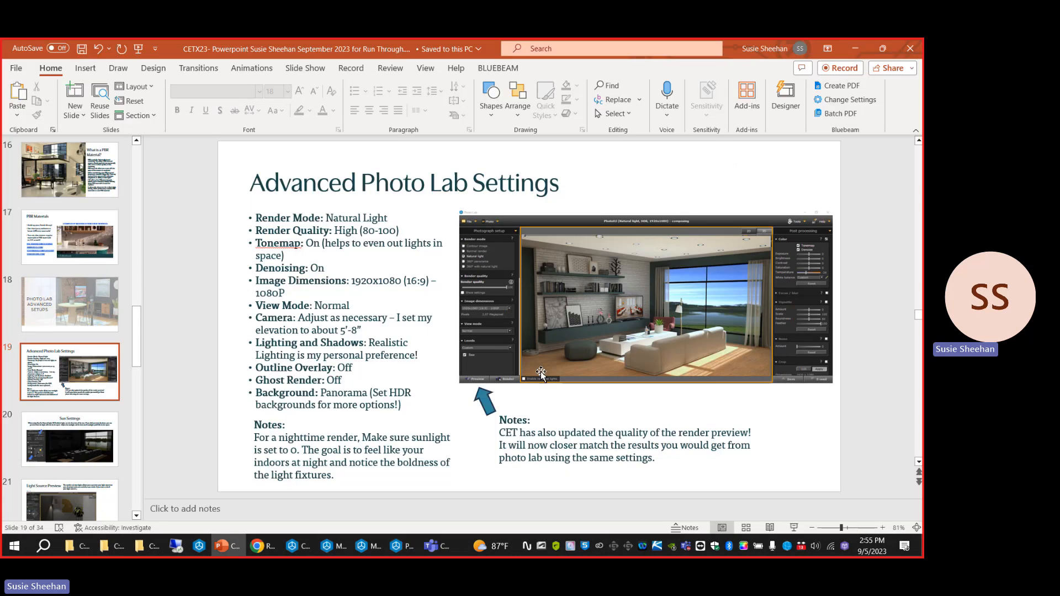
pyautogui.click(138, 48)
pyautogui.click(80, 547)
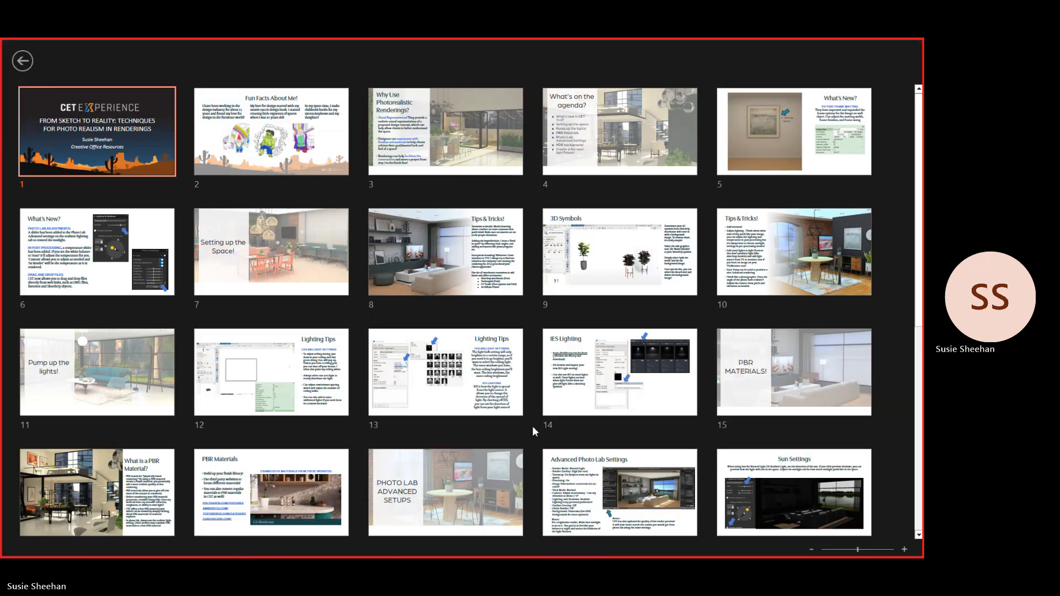
pyautogui.scroll(-1, 534, 432)
pyautogui.scroll(-2, 534, 431)
pyautogui.click(795, 248)
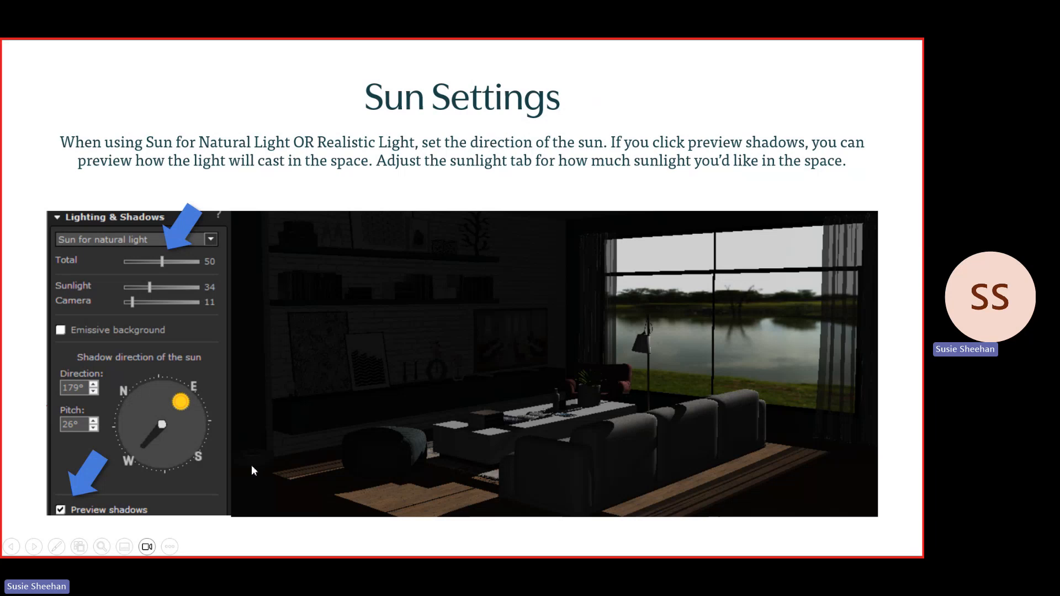
pyautogui.click(298, 368)
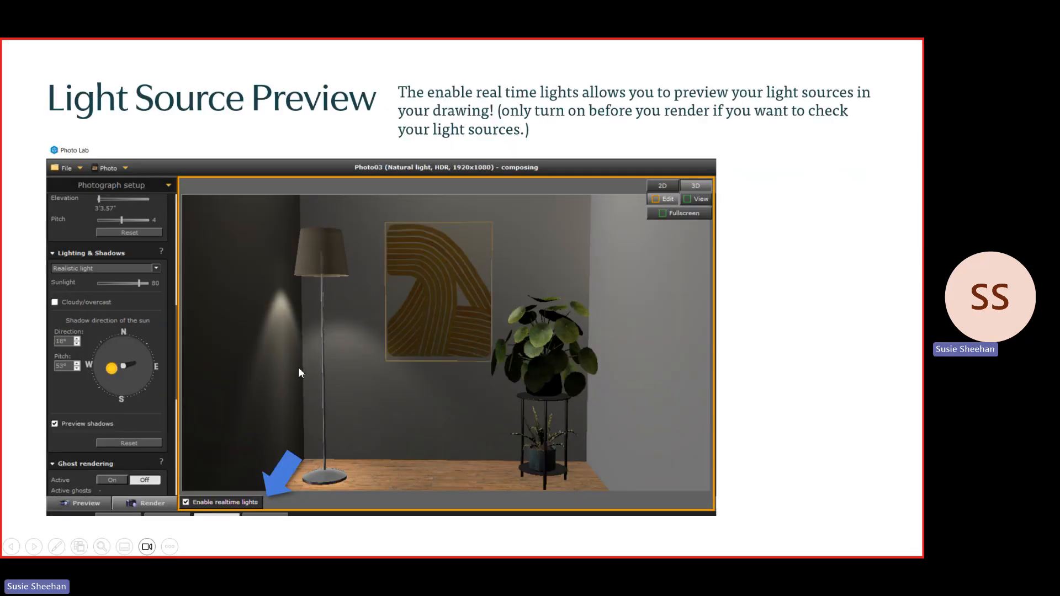
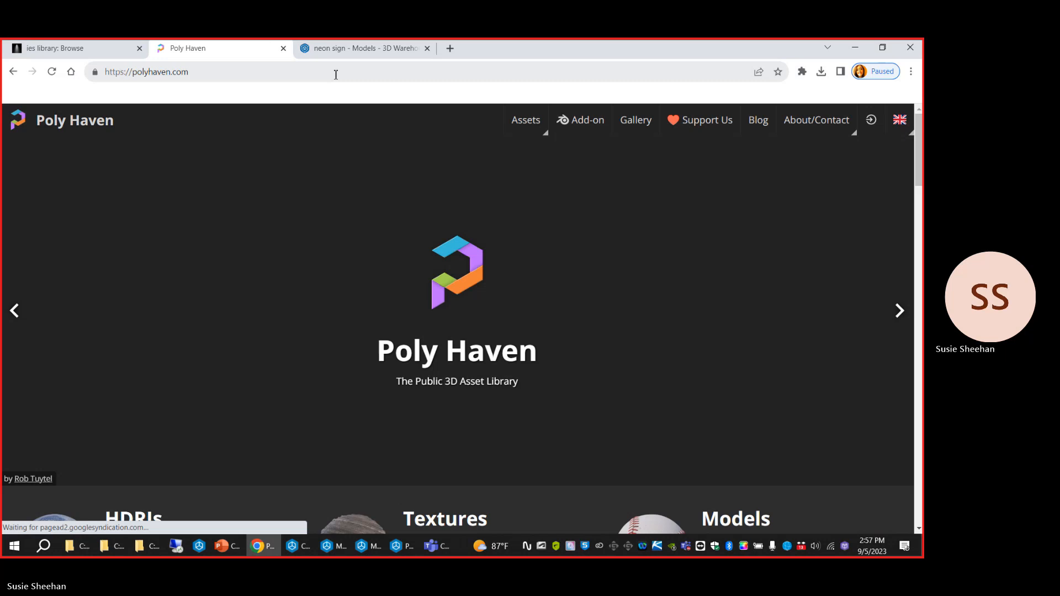
# Open the HDRIs collection on Poly Haven and search it for "city sun".
pyautogui.scroll(-4, 155, 364)
pyautogui.click(154, 358)
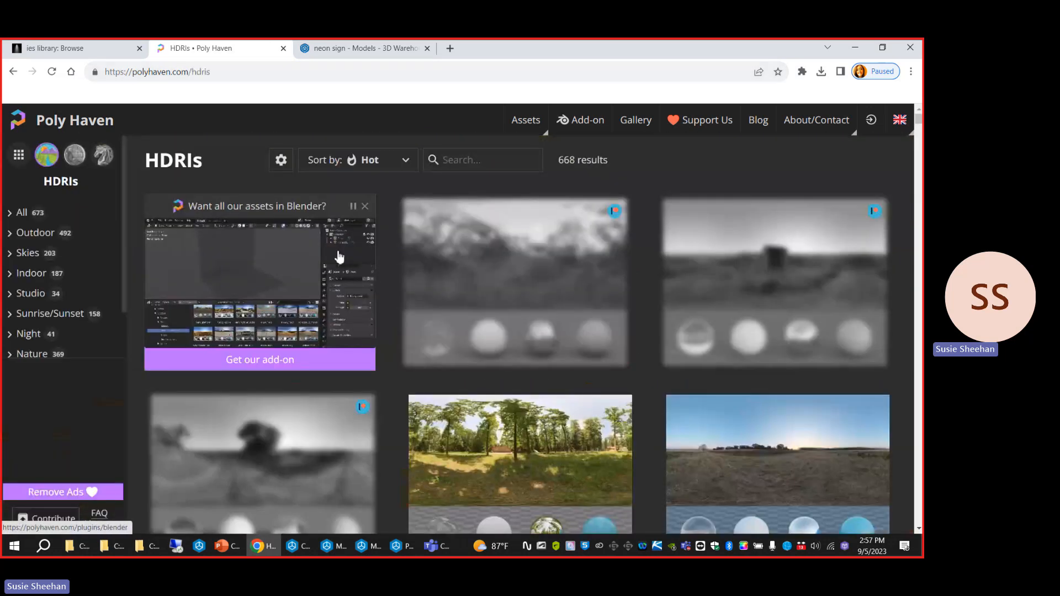
pyautogui.click(484, 161)
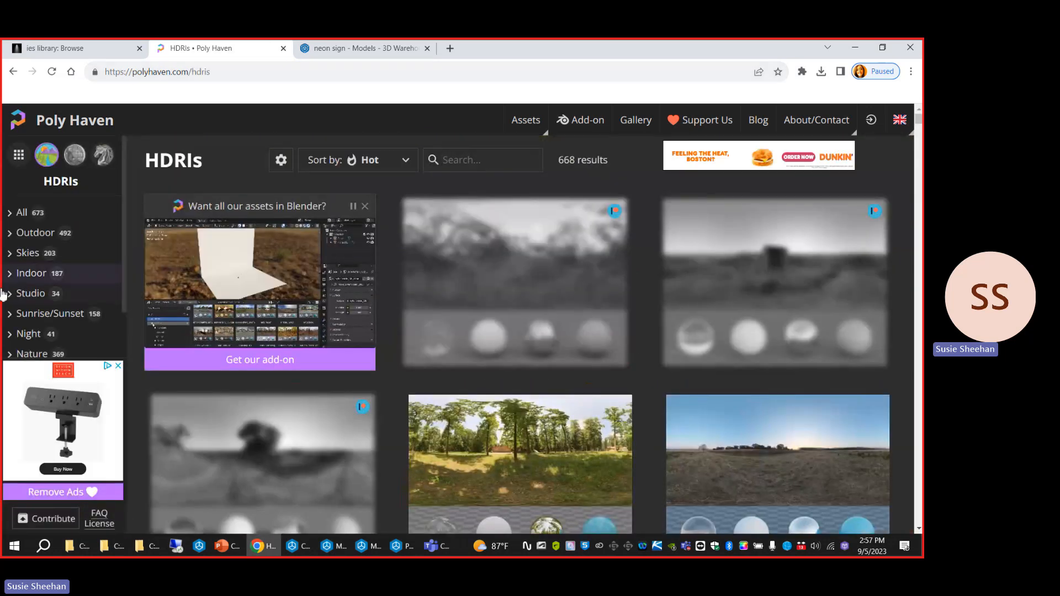
pyautogui.scroll(-1, 67, 233)
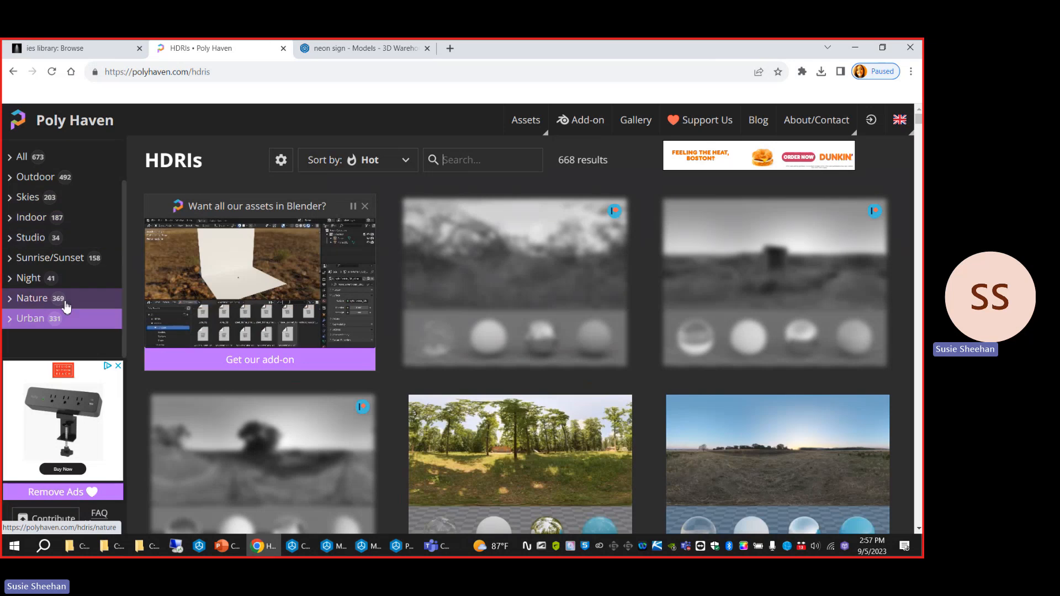
pyautogui.scroll(1, 64, 304)
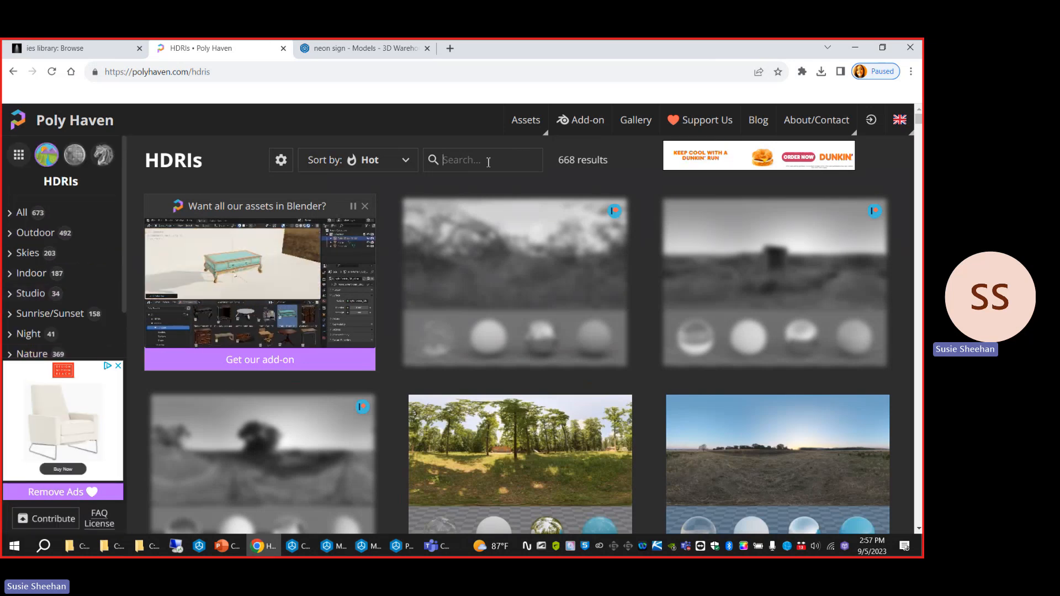
pyautogui.write('city sun')
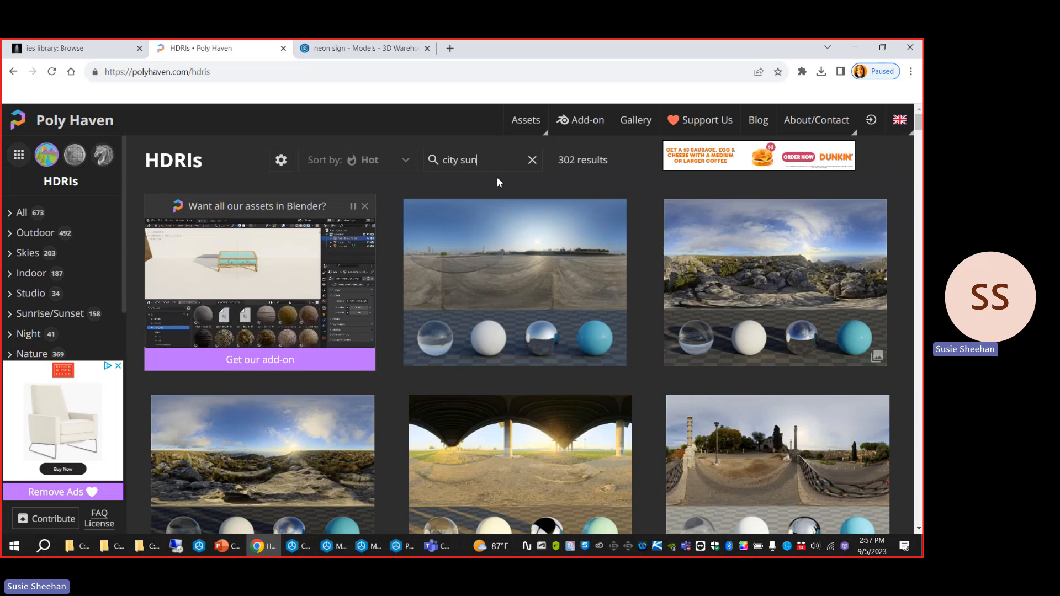
pyautogui.scroll(-1, 497, 177)
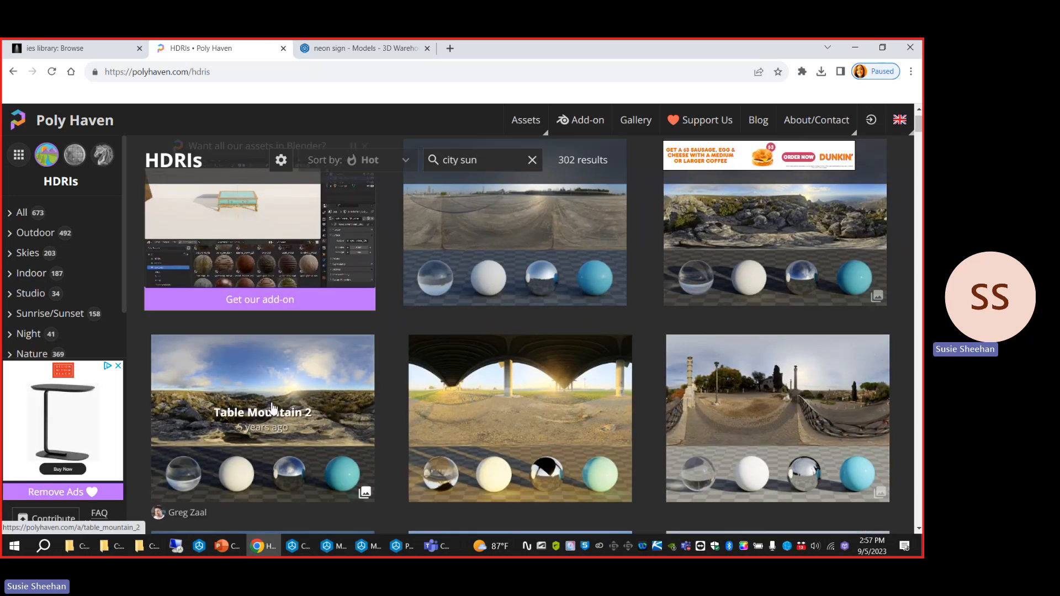
# Open the Table Mountain 2 HDRI and download it at 8K resolution in EXR format.
pyautogui.click(276, 435)
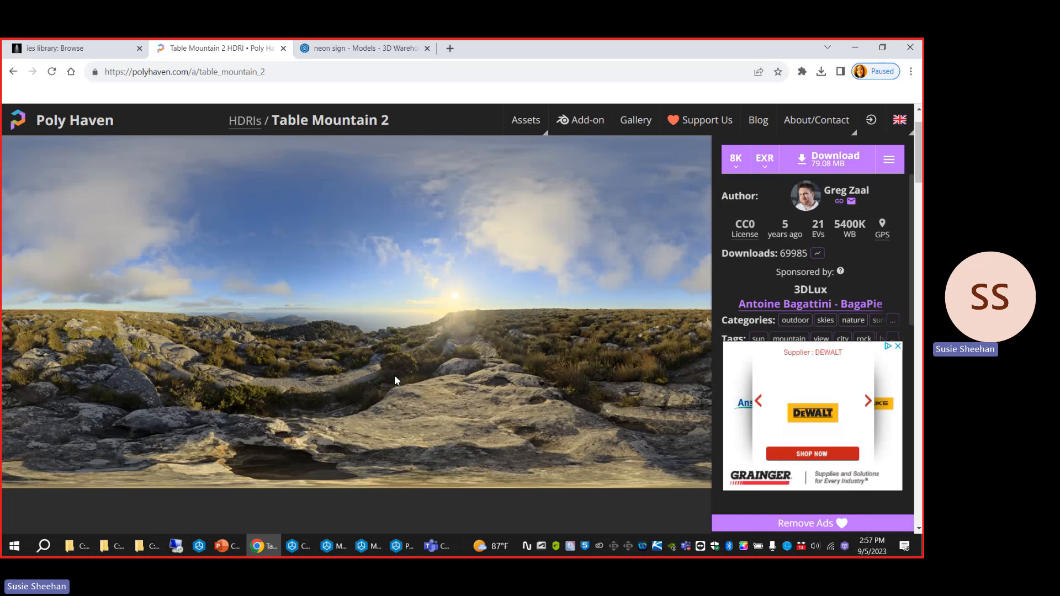
pyautogui.click(736, 159)
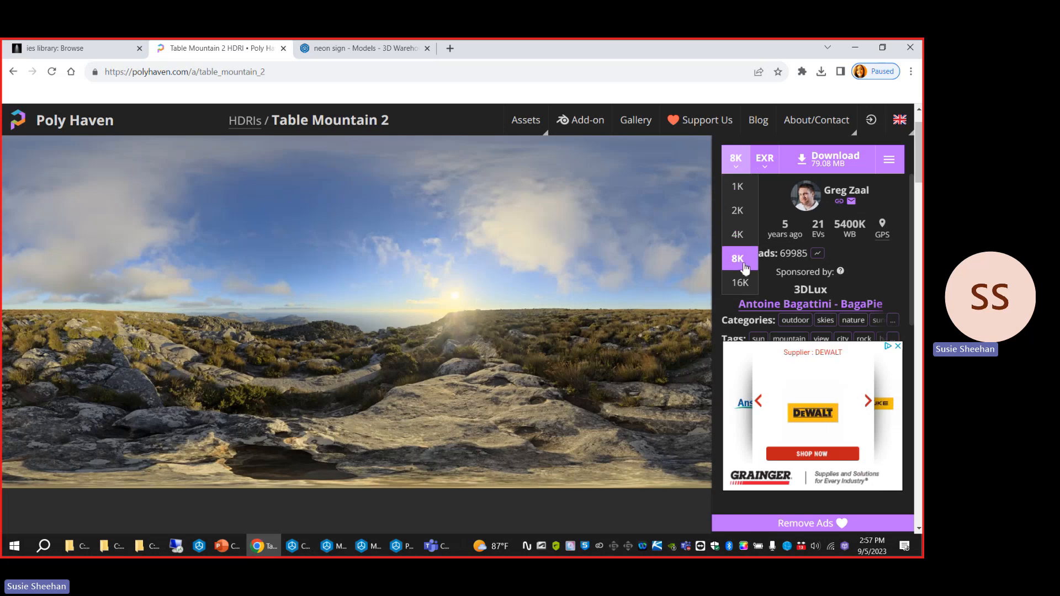
pyautogui.click(764, 159)
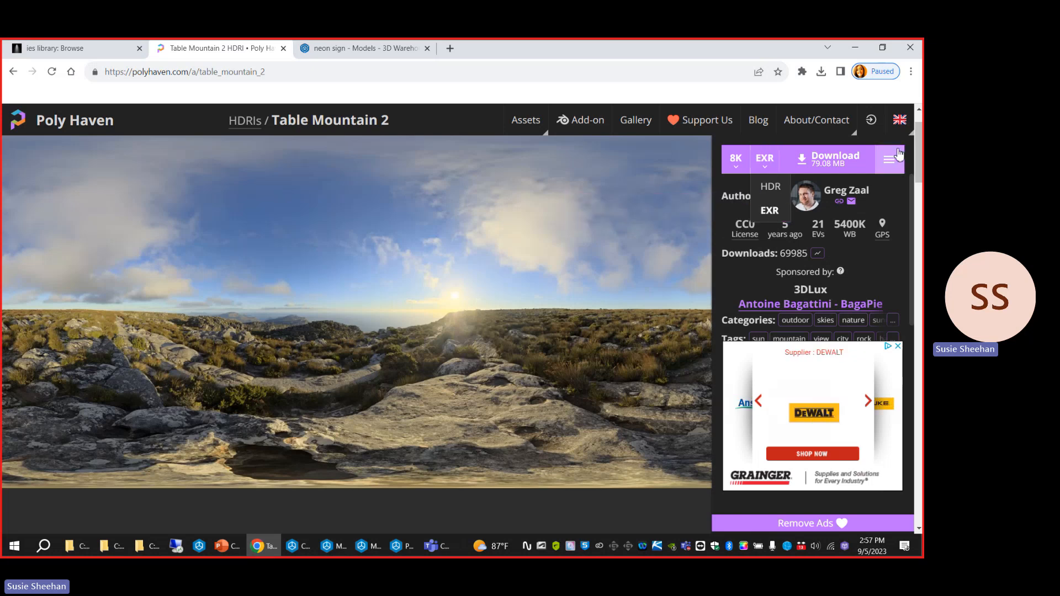
pyautogui.click(817, 165)
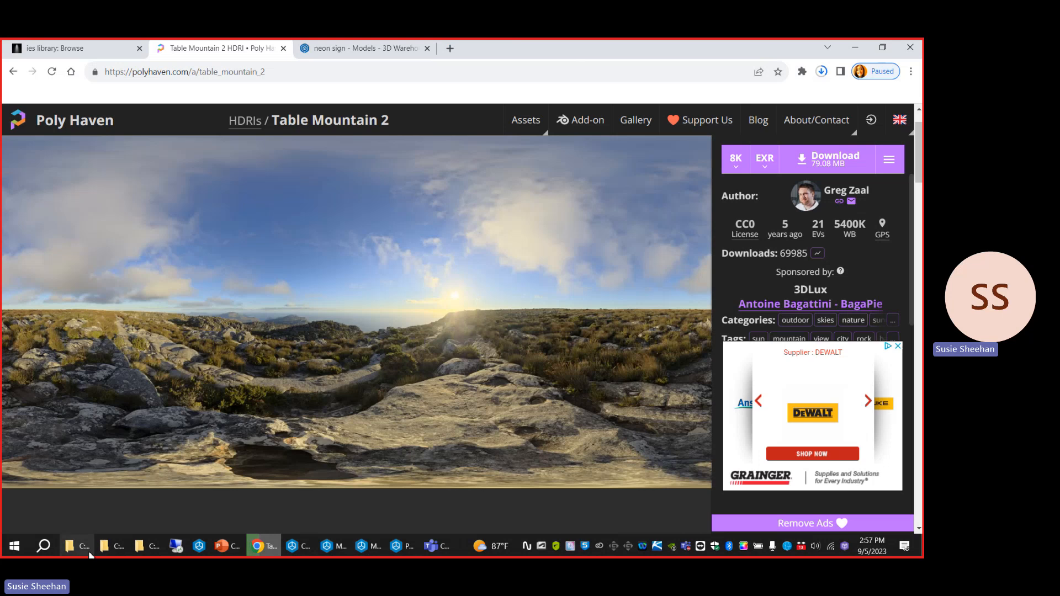
# Check the Files to save here folder for the saved HDRI files and return to CET's Photo Lab.
pyautogui.click(87, 550)
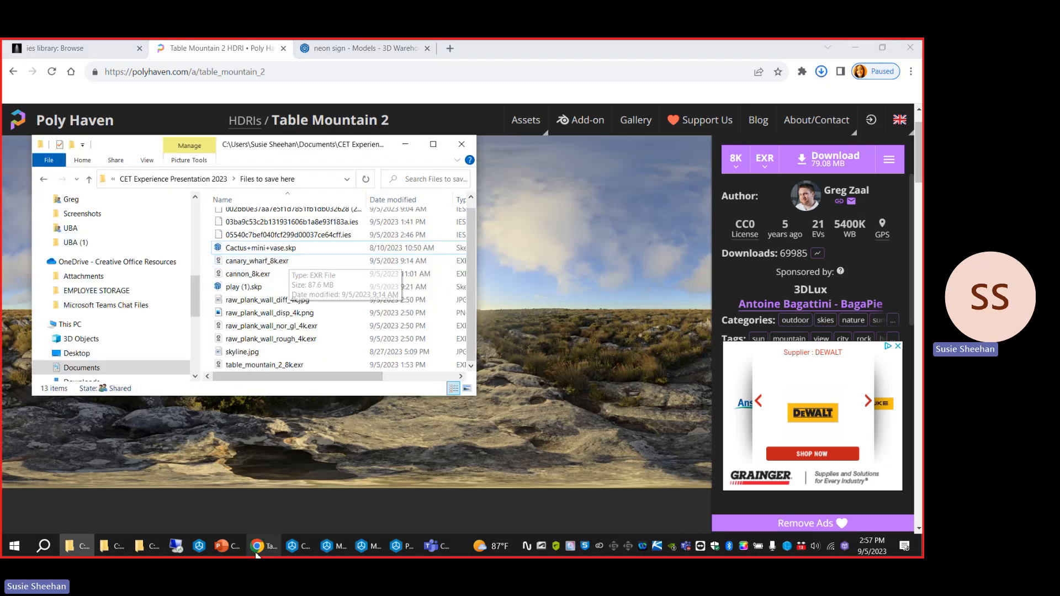
pyautogui.click(297, 548)
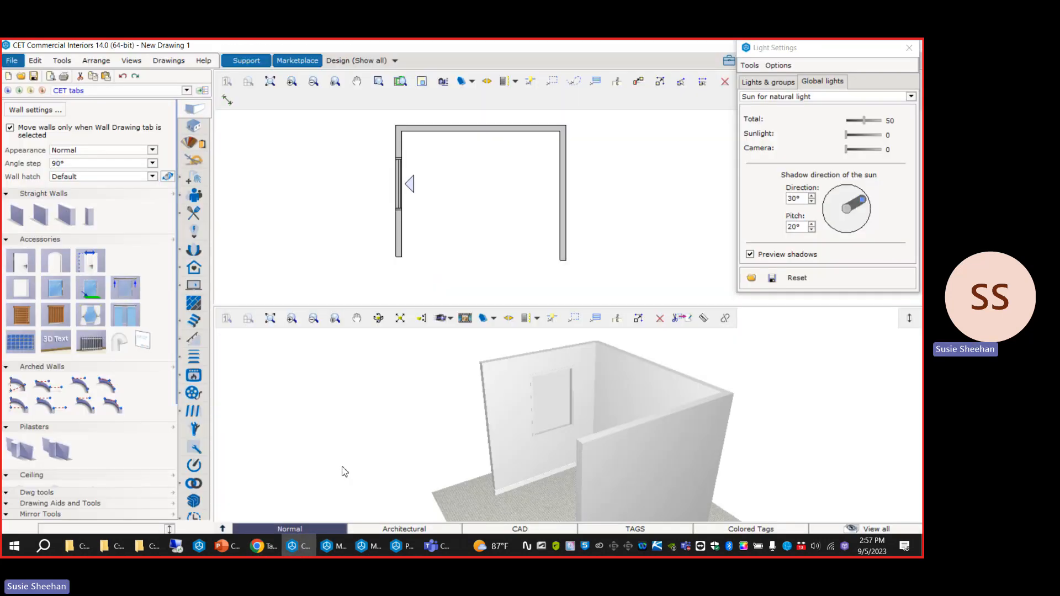
pyautogui.click(395, 547)
# Set the Photo Lab background type to Panorama and browse the available panorama images.
pyautogui.scroll(-5, 138, 320)
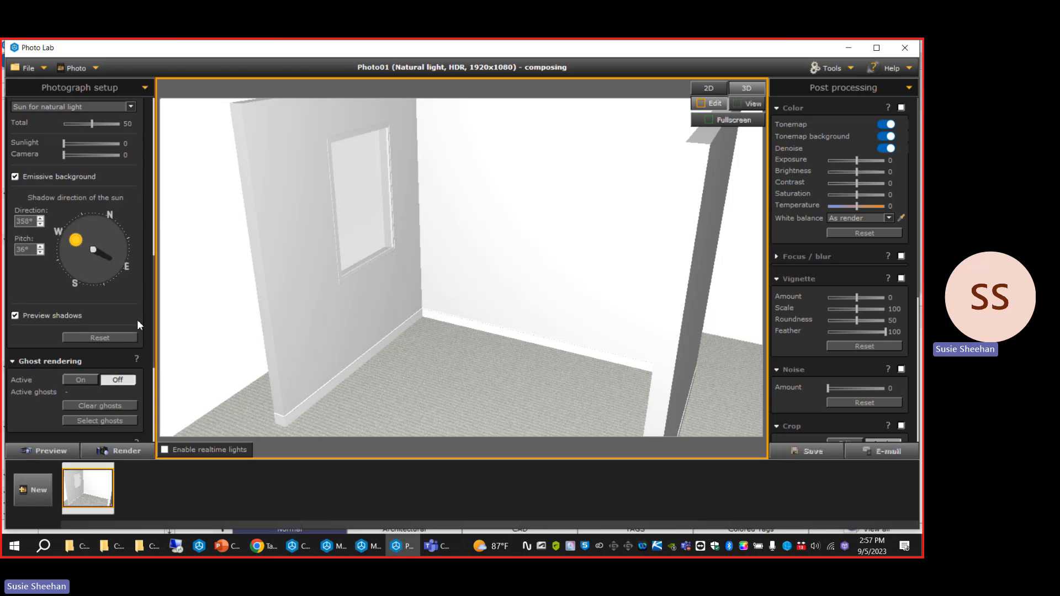
pyautogui.scroll(-1, 139, 320)
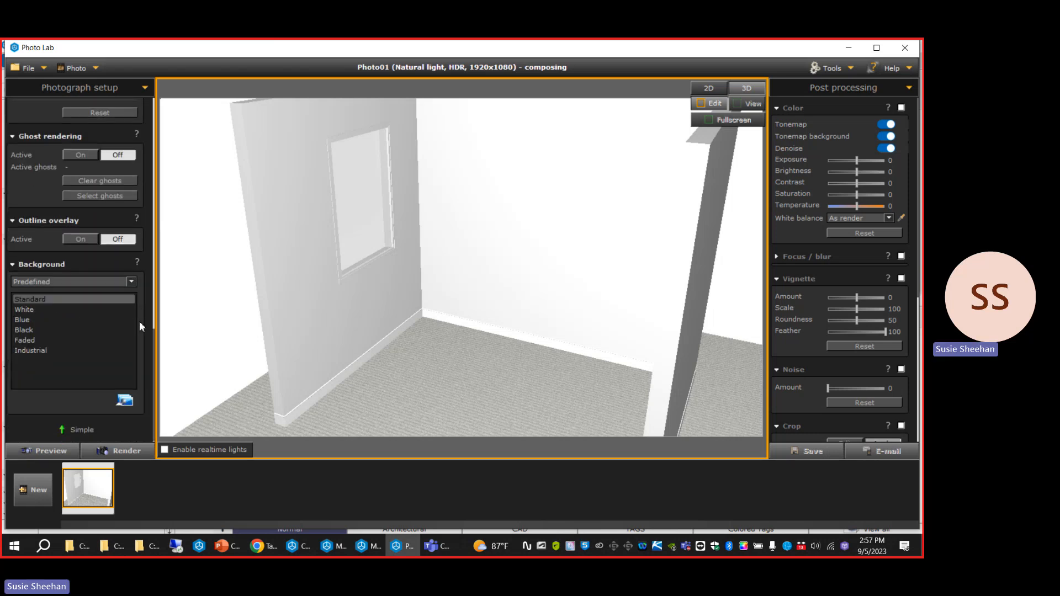
pyautogui.click(102, 283)
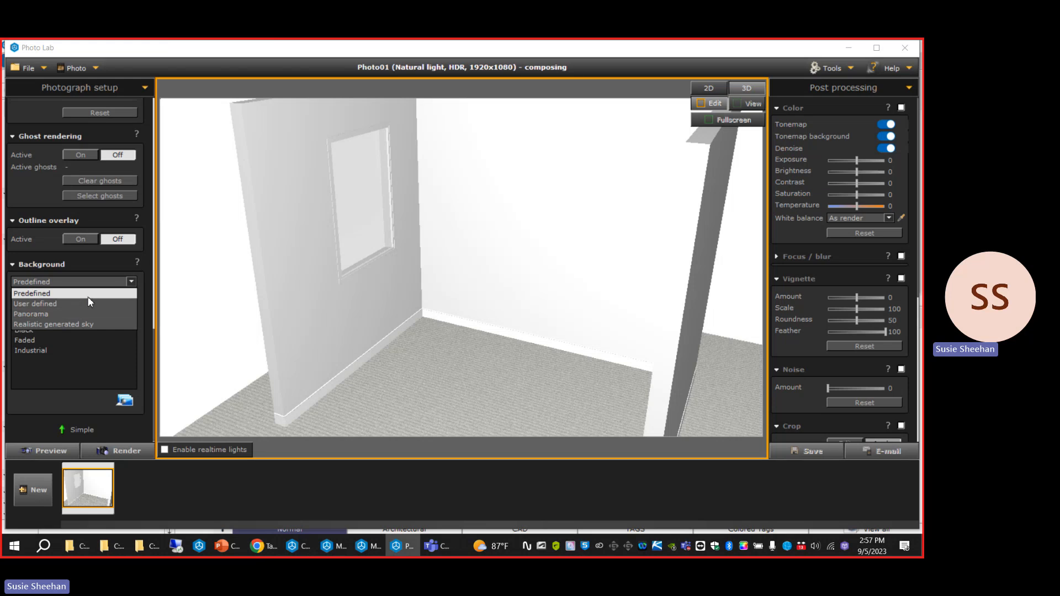
pyautogui.click(90, 296)
pyautogui.scroll(-3, 298, 305)
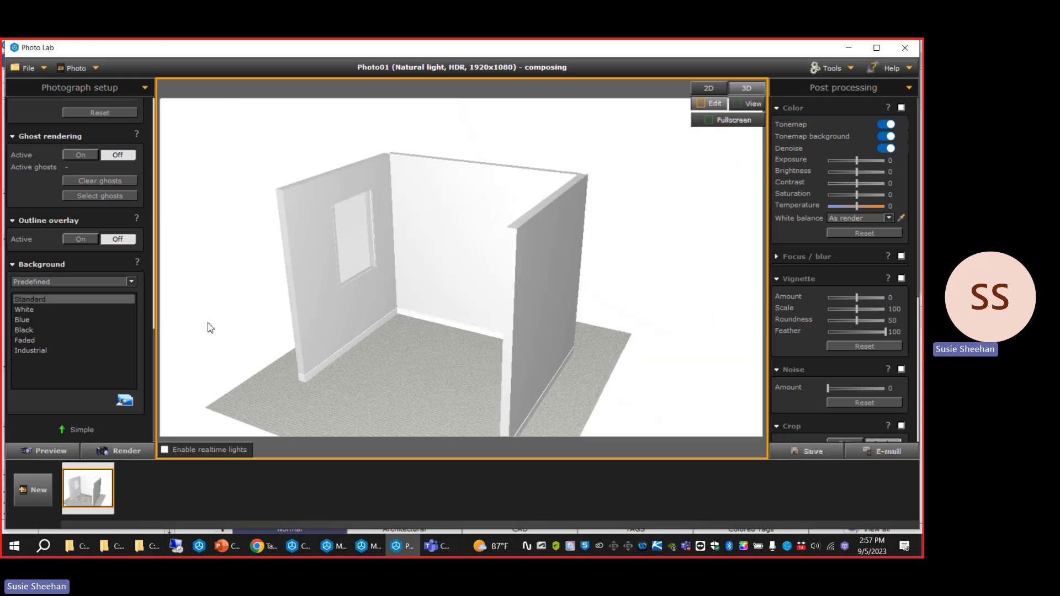
pyautogui.click(32, 282)
pyautogui.click(28, 304)
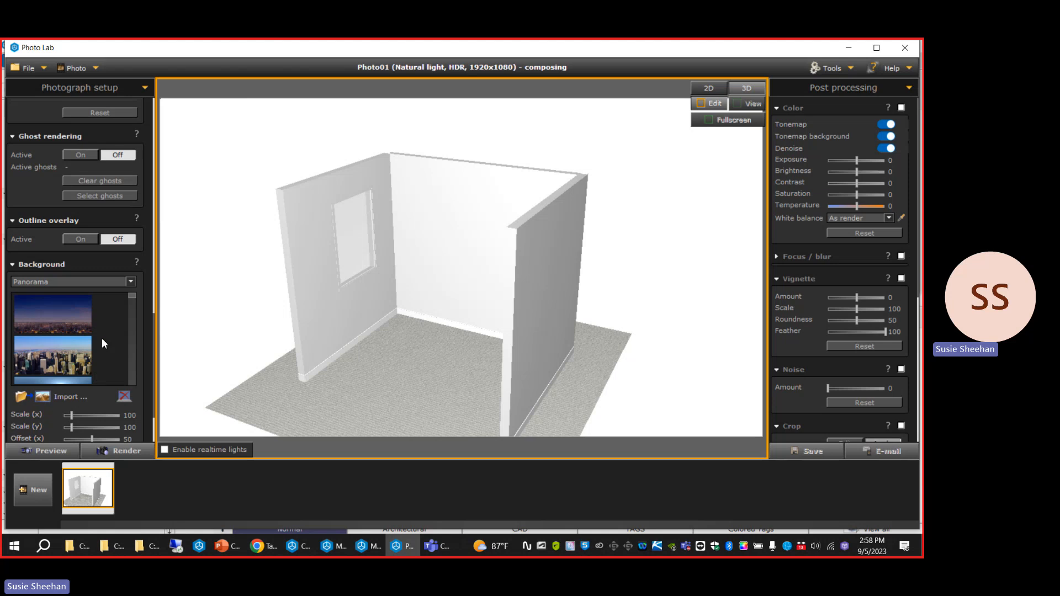
pyautogui.scroll(-4, 103, 339)
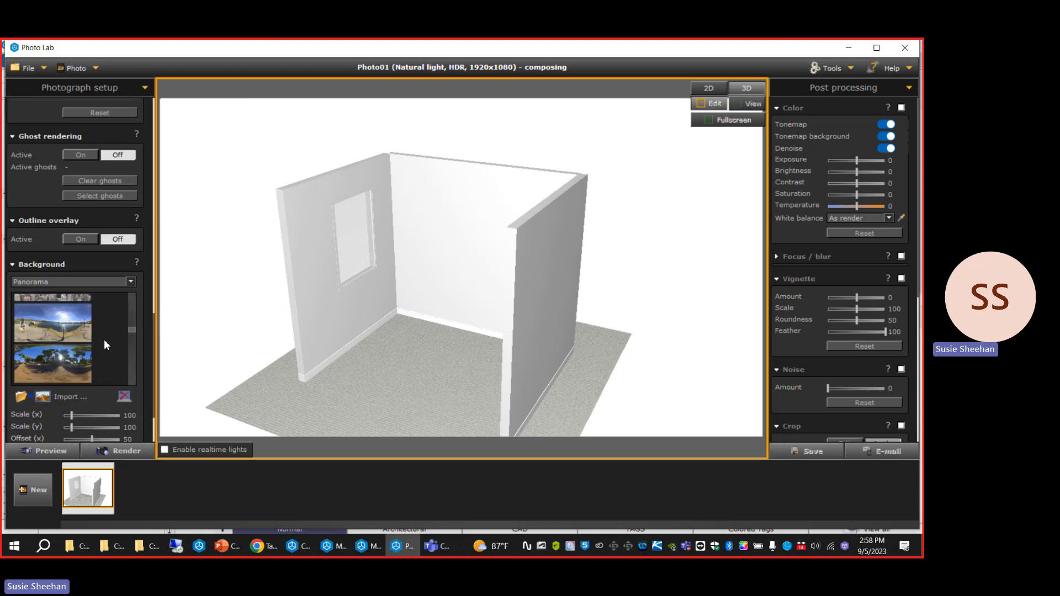
pyautogui.scroll(-5, 104, 339)
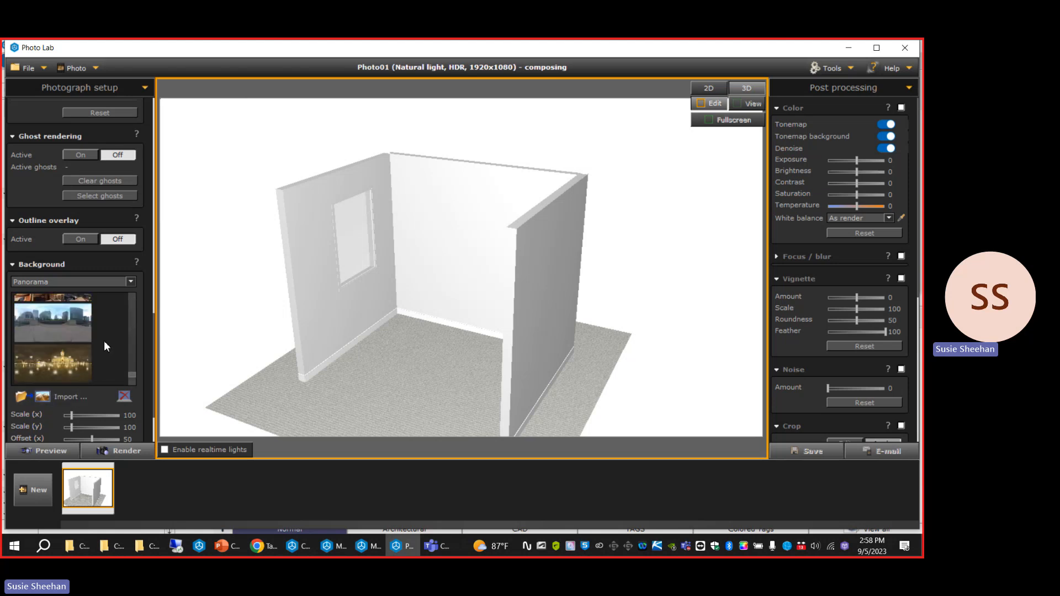
pyautogui.scroll(3, 103, 340)
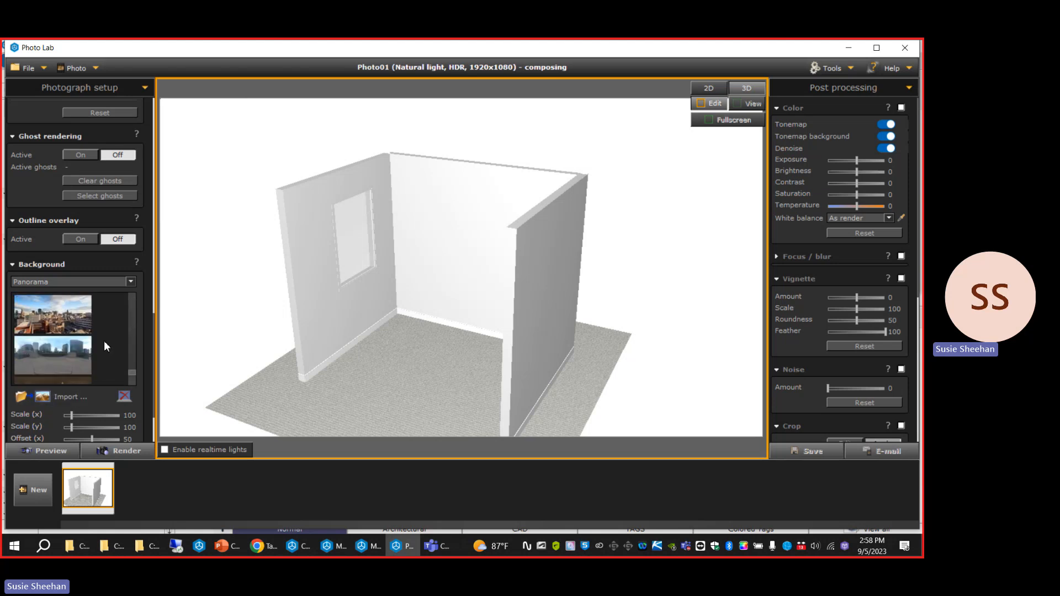
# Check which Open EXR (*.exr) files are available for importing as a panorama, without importing any.
pyautogui.click(76, 397)
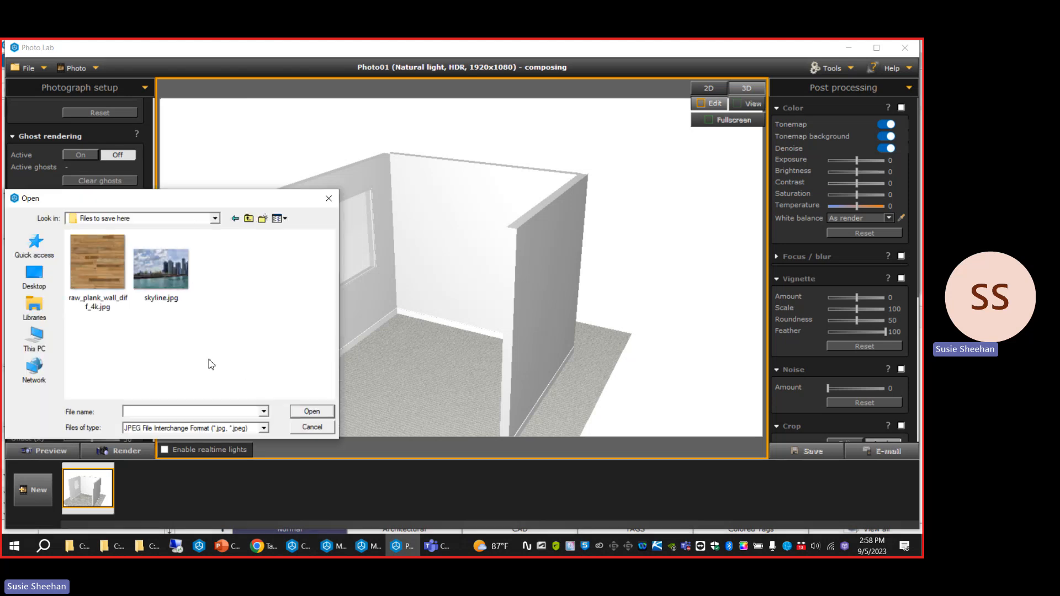
pyautogui.click(207, 428)
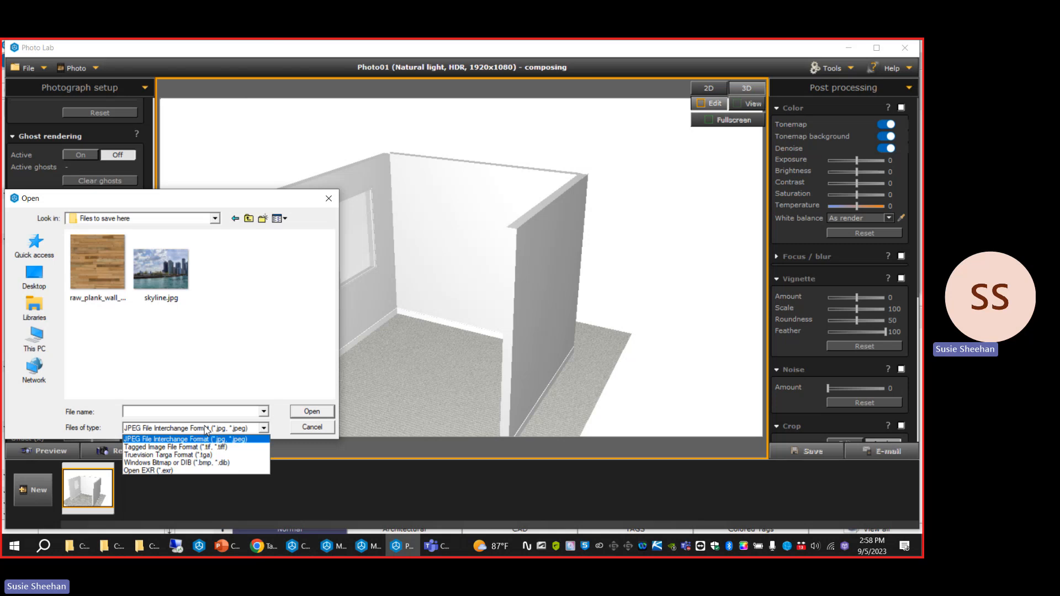
pyautogui.click(194, 469)
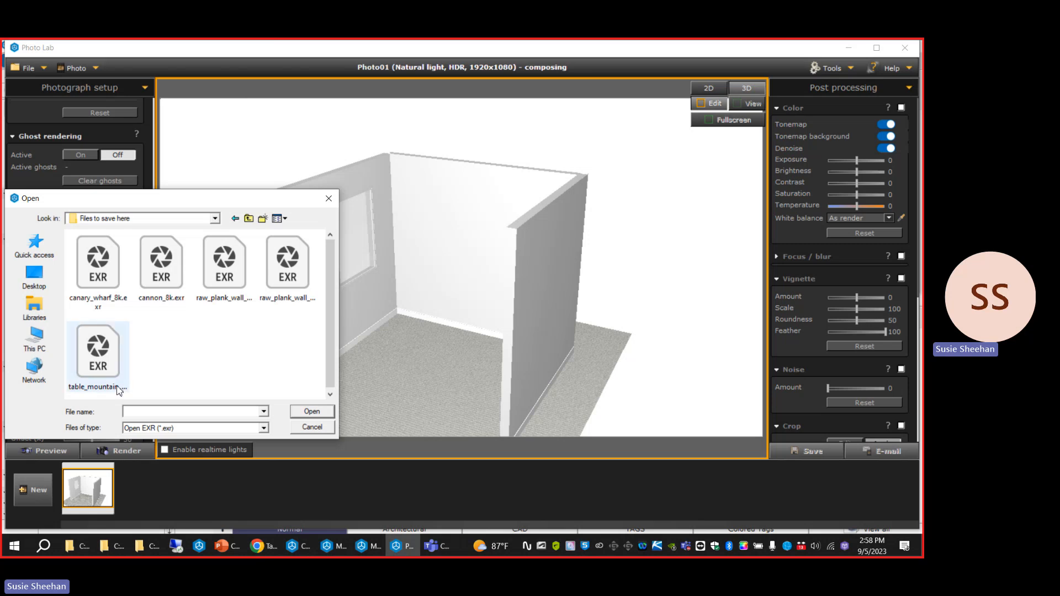
pyautogui.click(312, 428)
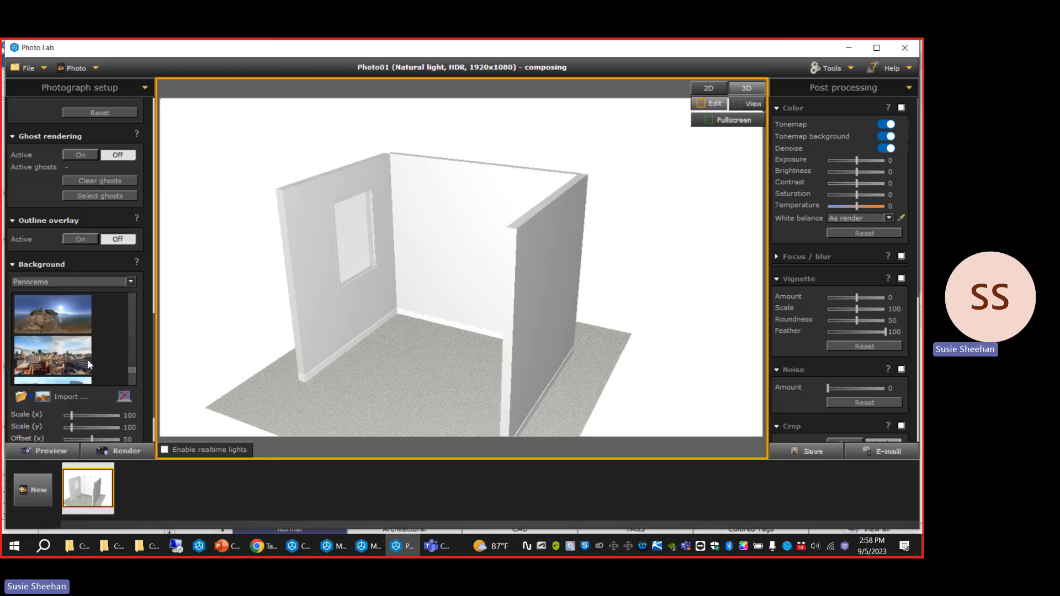
# Apply the sunlit waterside panorama as the background and reframe the camera onto the view through the window.
pyautogui.click(63, 323)
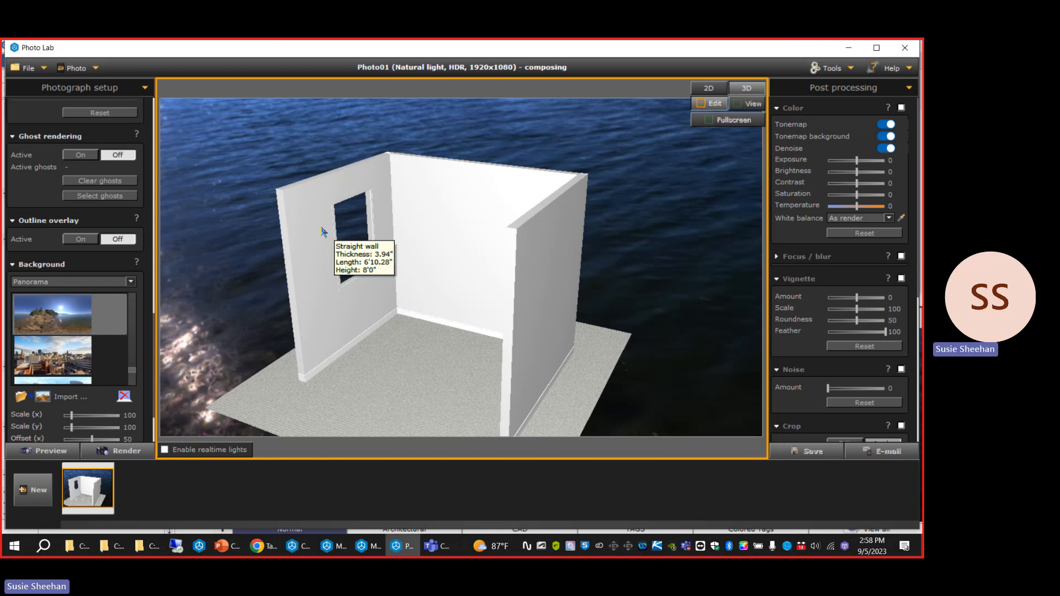
pyautogui.scroll(5, 325, 230)
pyautogui.moveTo(442, 343)
pyautogui.mouseDown(button='middle')
pyautogui.moveTo(412, 344)
pyautogui.moveTo(427, 332)
pyautogui.mouseUp(button='middle')
pyautogui.scroll(4, 355, 251)
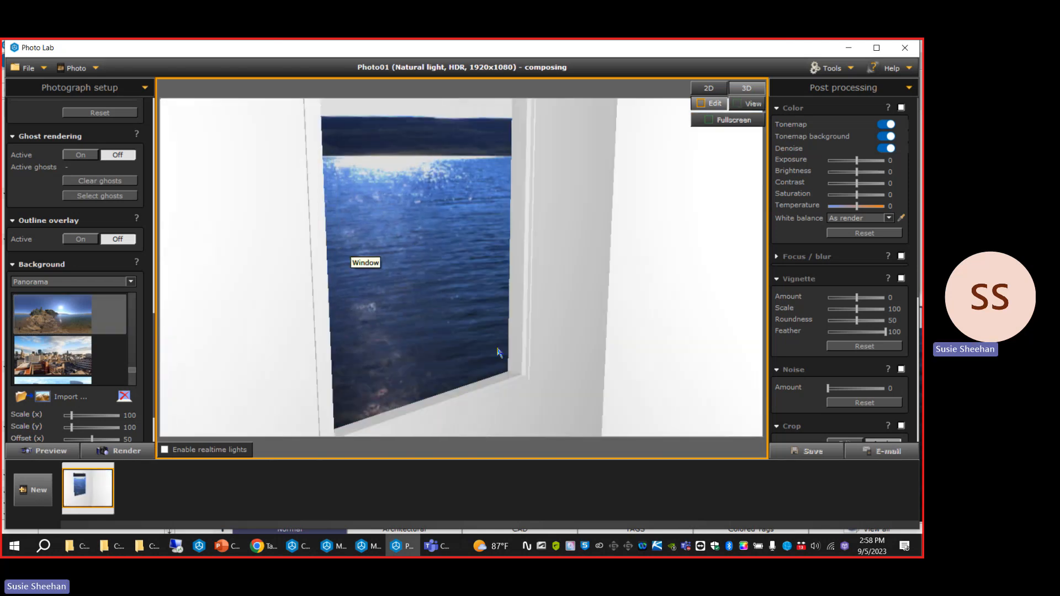
pyautogui.moveTo(497, 351)
pyautogui.mouseDown(button='middle')
pyautogui.moveTo(466, 353)
pyautogui.moveTo(485, 351)
pyautogui.mouseUp(button='middle')
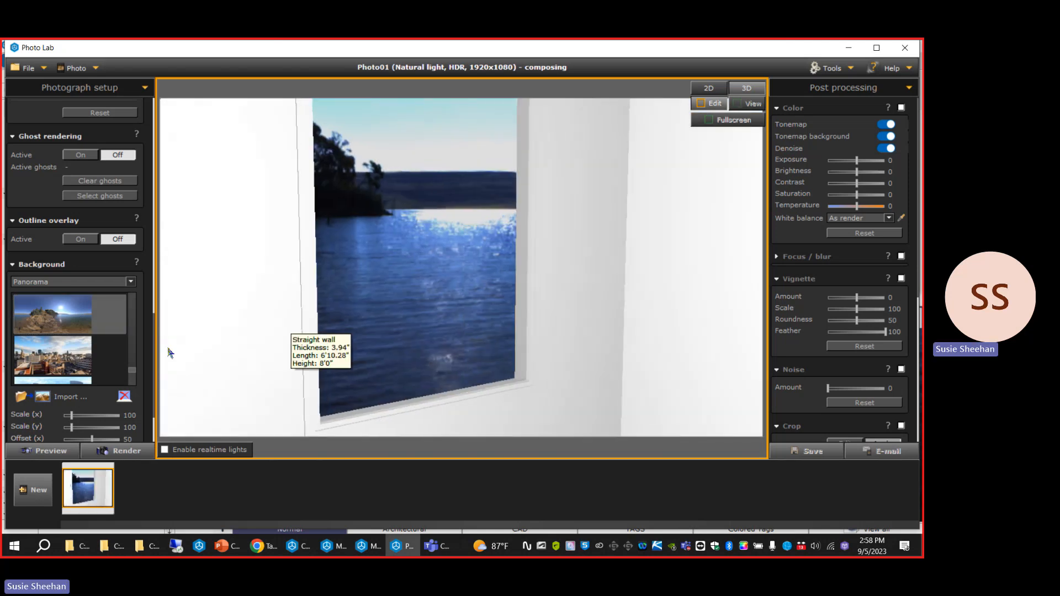
# Set the background panorama's Scale (x) to 118 and Scale (y) to 106.
pyautogui.scroll(-3, 108, 399)
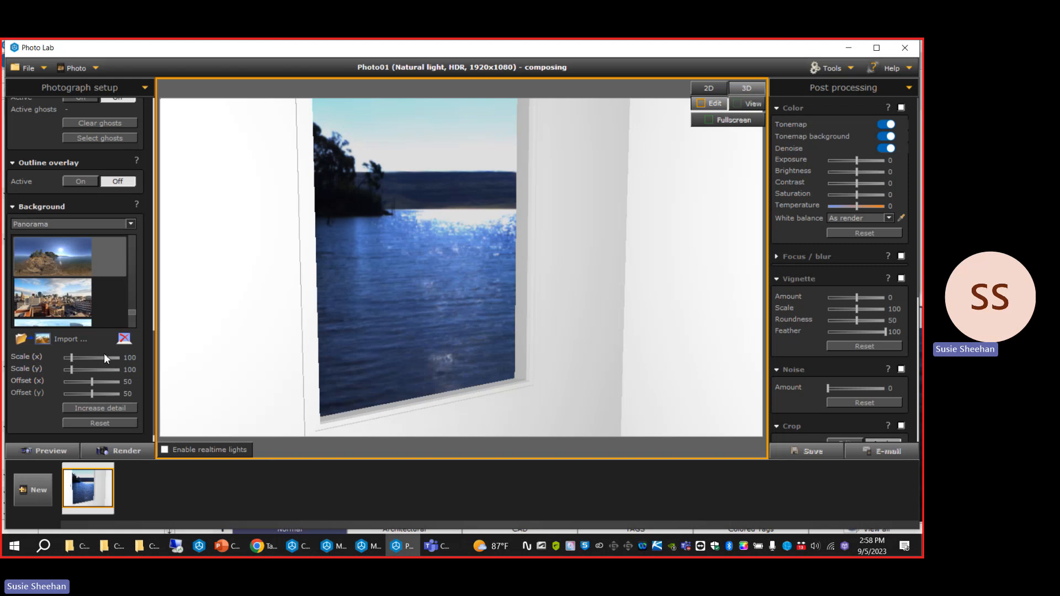
pyautogui.click(74, 356)
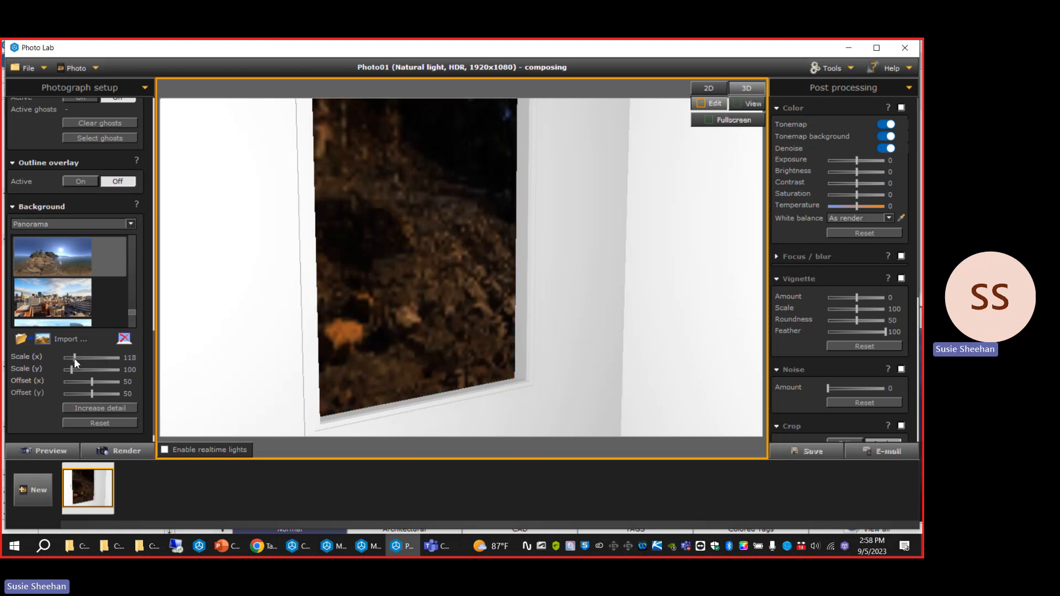
pyautogui.click(74, 368)
pyautogui.click(73, 369)
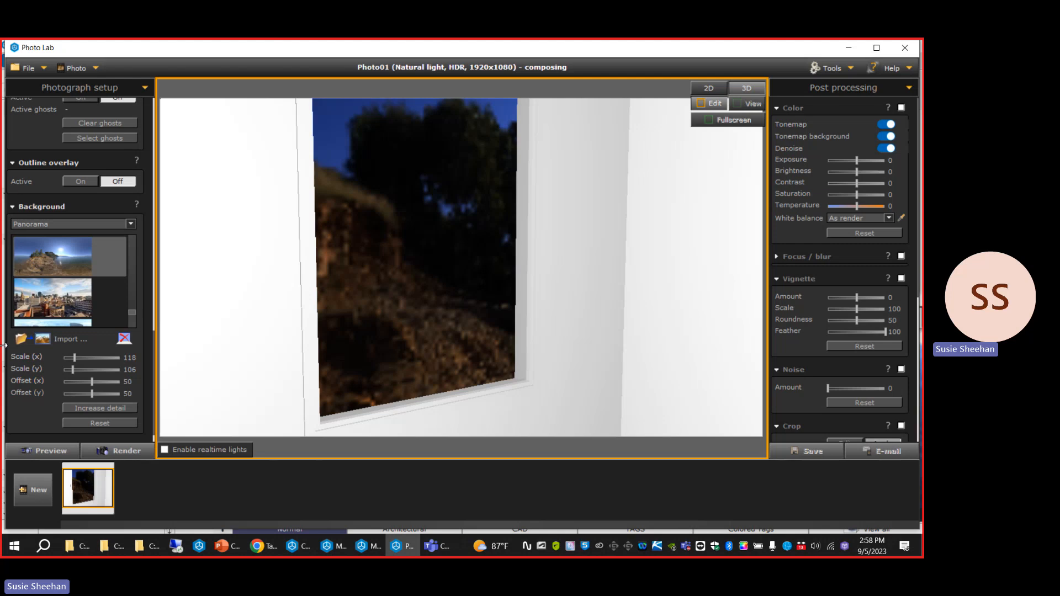
# Pull the camera back to frame the whole window and increase the detail of the panorama background.
pyautogui.scroll(-3, 348, 252)
pyautogui.moveTo(353, 257); pyautogui.dragTo(445, 338, button='middle')
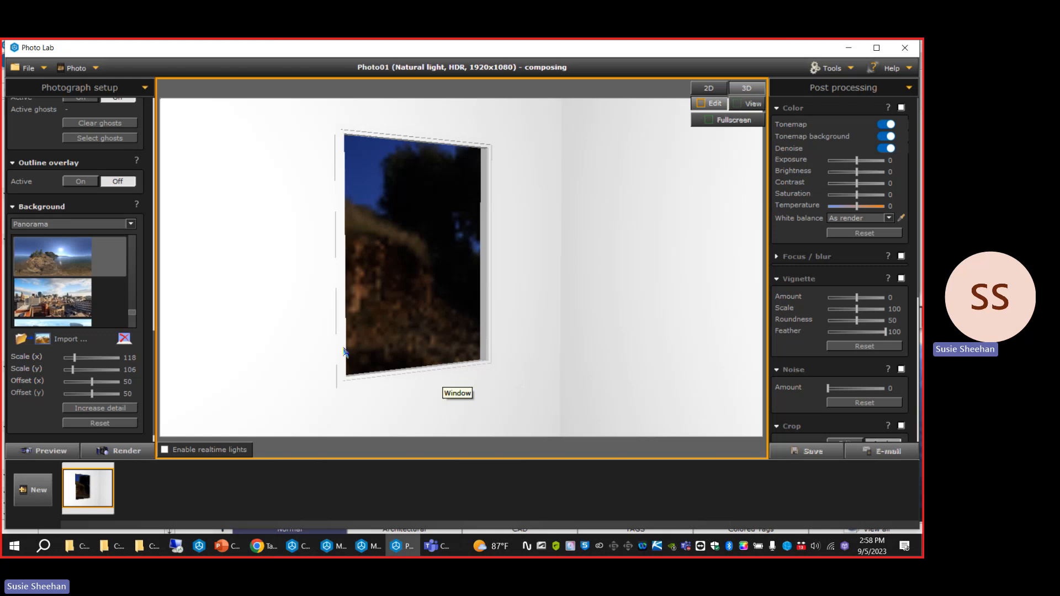
pyautogui.click(119, 412)
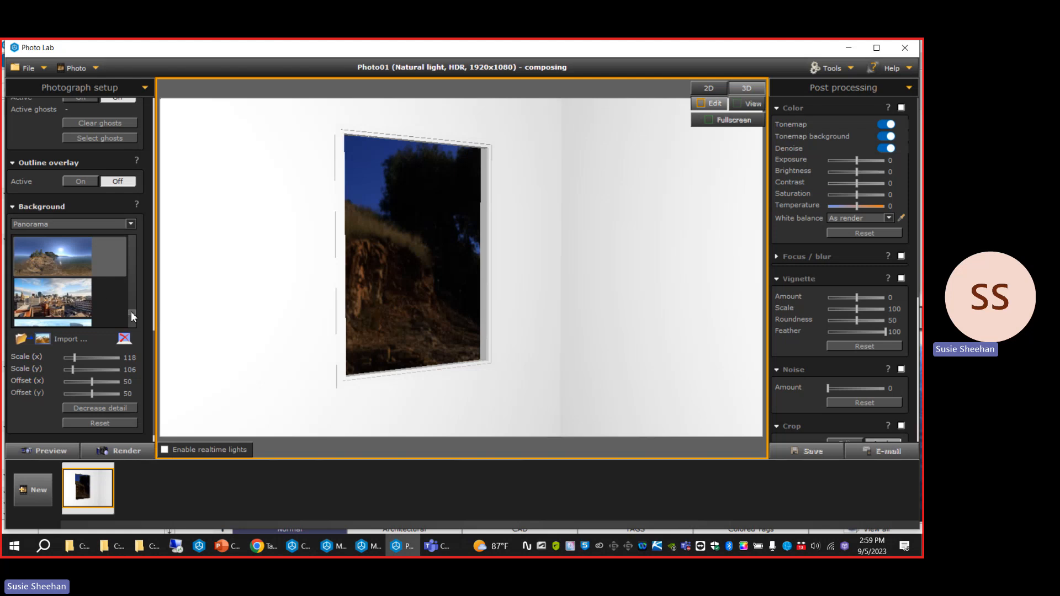
# Replace the background with the illuminated night city panorama and set its Scale (x) to 167 and Scale (y) to 170.
pyautogui.moveTo(131, 312); pyautogui.dragTo(136, 319)
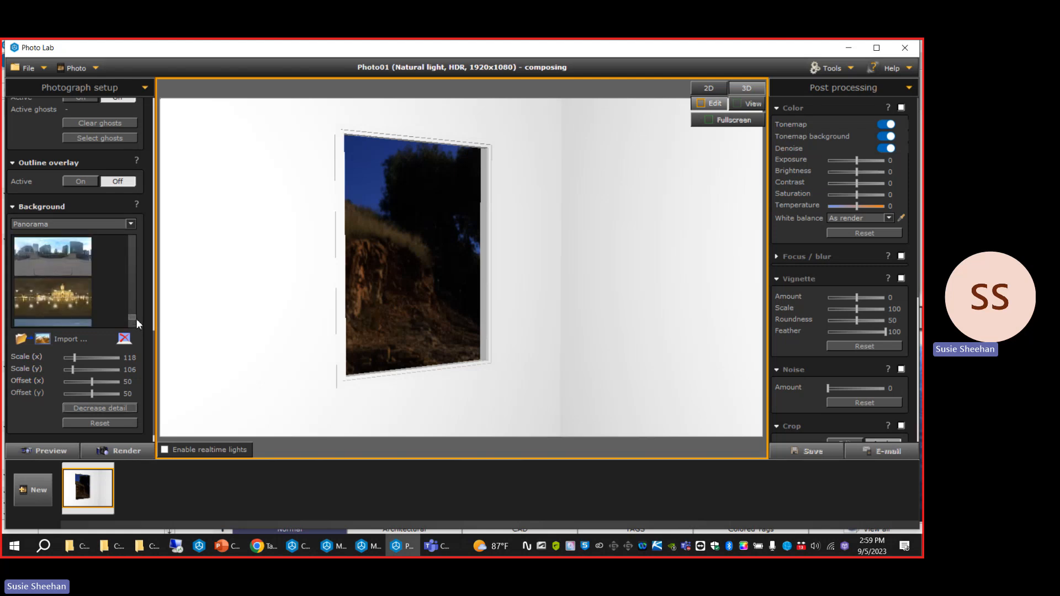
pyautogui.click(81, 300)
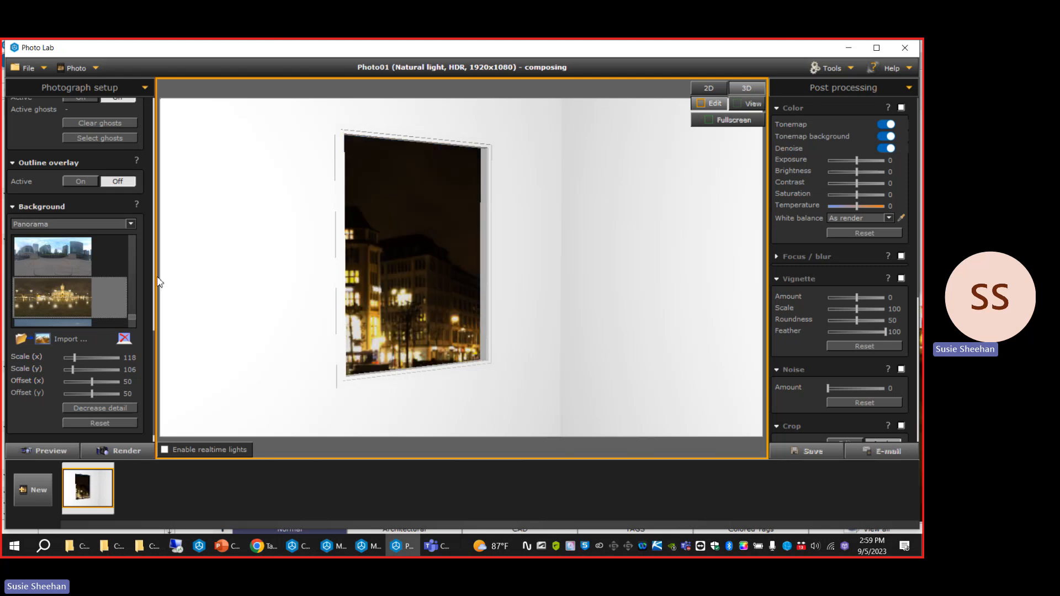
pyautogui.moveTo(74, 369)
pyautogui.mouseDown()
pyautogui.moveTo(89, 369)
pyautogui.moveTo(83, 358)
pyautogui.mouseUp()
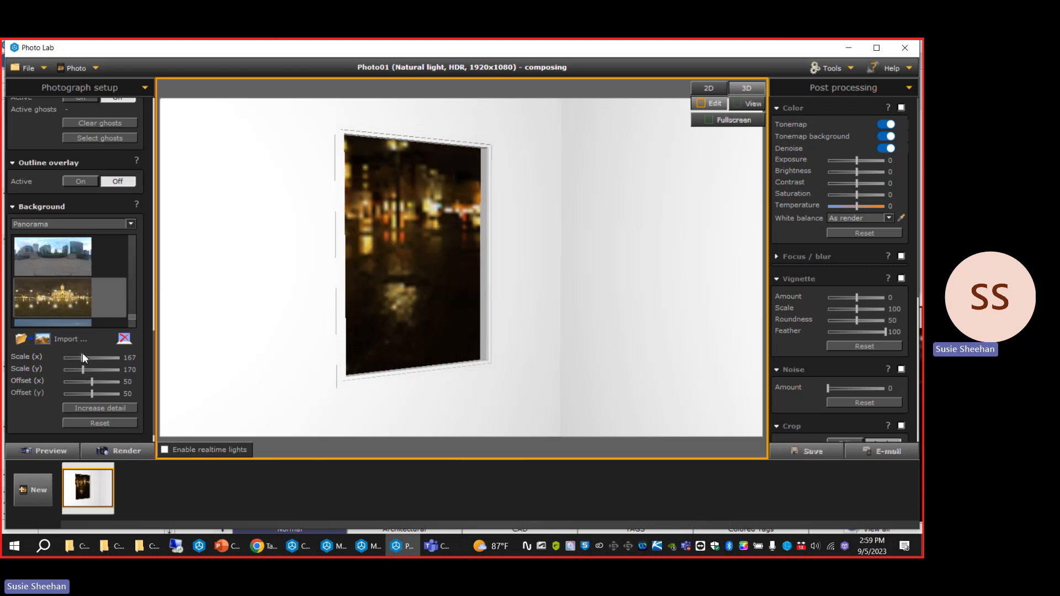
# Increase the night panorama's detail and pull the camera back to show the whole room against it.
pyautogui.click(102, 407)
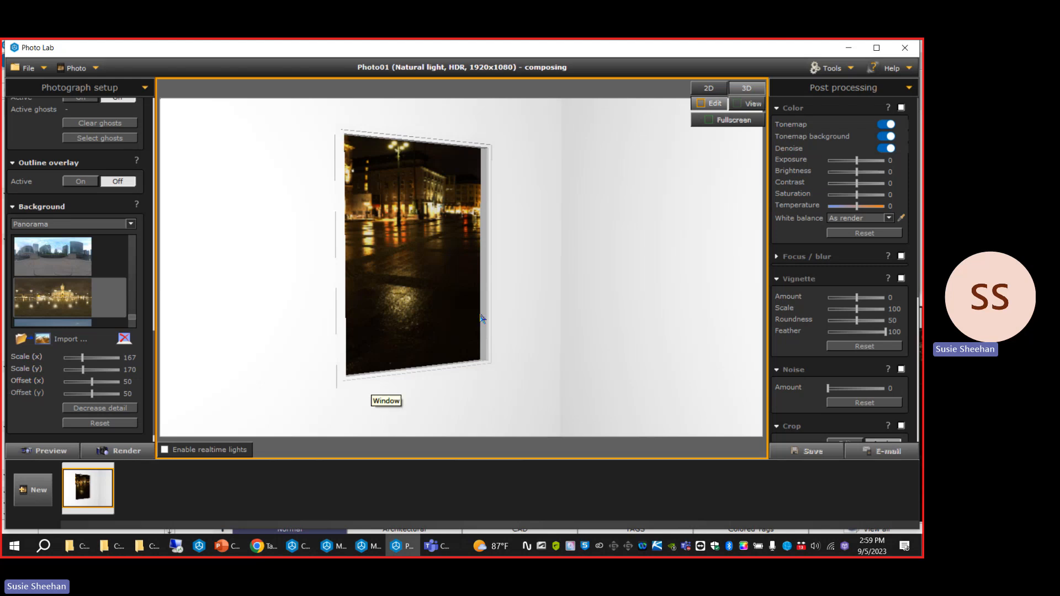
pyautogui.scroll(-6, 483, 320)
pyautogui.moveTo(483, 320); pyautogui.dragTo(601, 326, button='middle')
pyautogui.scroll(-2, 528, 288)
pyautogui.scroll(4, 501, 313)
pyautogui.moveTo(502, 313)
pyautogui.mouseDown(button='middle')
pyautogui.moveTo(494, 339)
pyautogui.moveTo(499, 312)
pyautogui.moveTo(471, 315)
pyautogui.moveTo(500, 326)
pyautogui.mouseUp(button='middle')
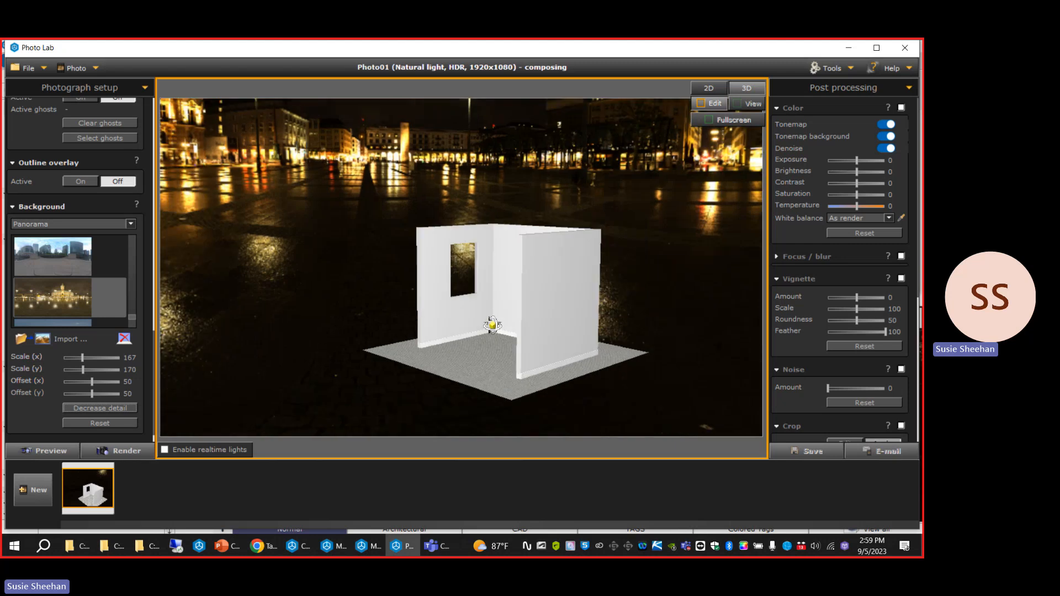
pyautogui.scroll(1, 69, 286)
# Replace the panorama with the predefined Standard background and reframe the camera closer on the room.
pyautogui.click(66, 226)
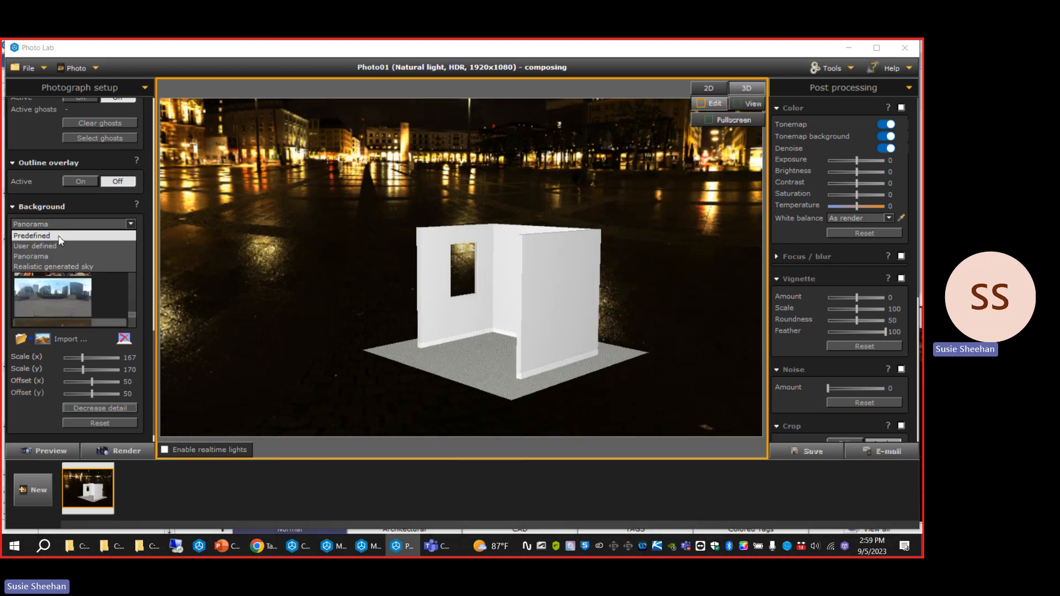
pyautogui.click(60, 237)
pyautogui.click(102, 225)
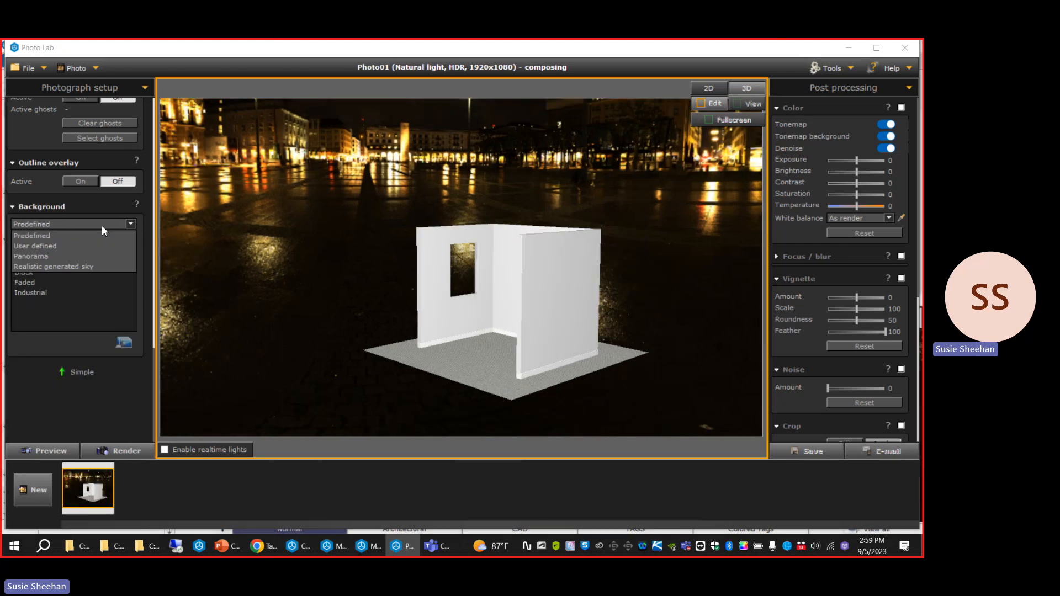
pyautogui.click(64, 320)
pyautogui.click(54, 243)
pyautogui.moveTo(433, 305); pyautogui.dragTo(466, 307, button='middle')
pyautogui.scroll(3, 467, 307)
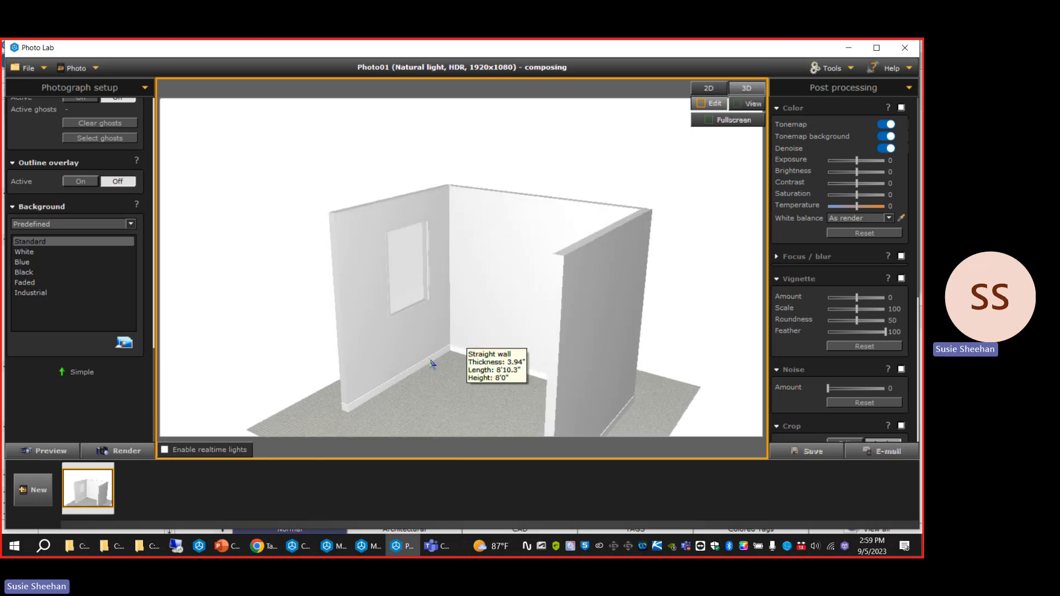
pyautogui.hotkey('alt', 'Tab')
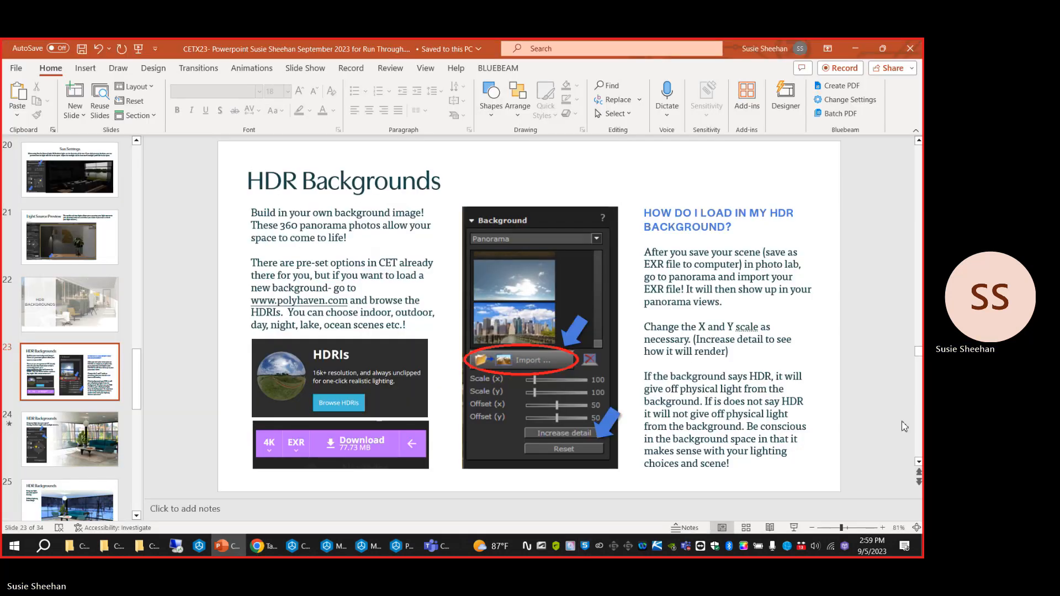
pyautogui.click(303, 554)
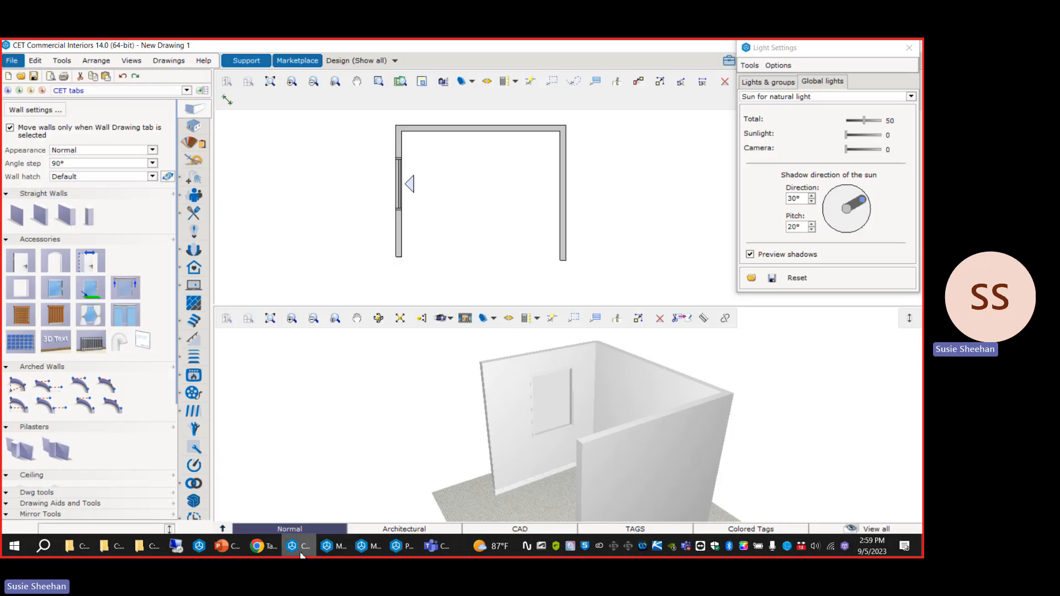
pyautogui.click(403, 552)
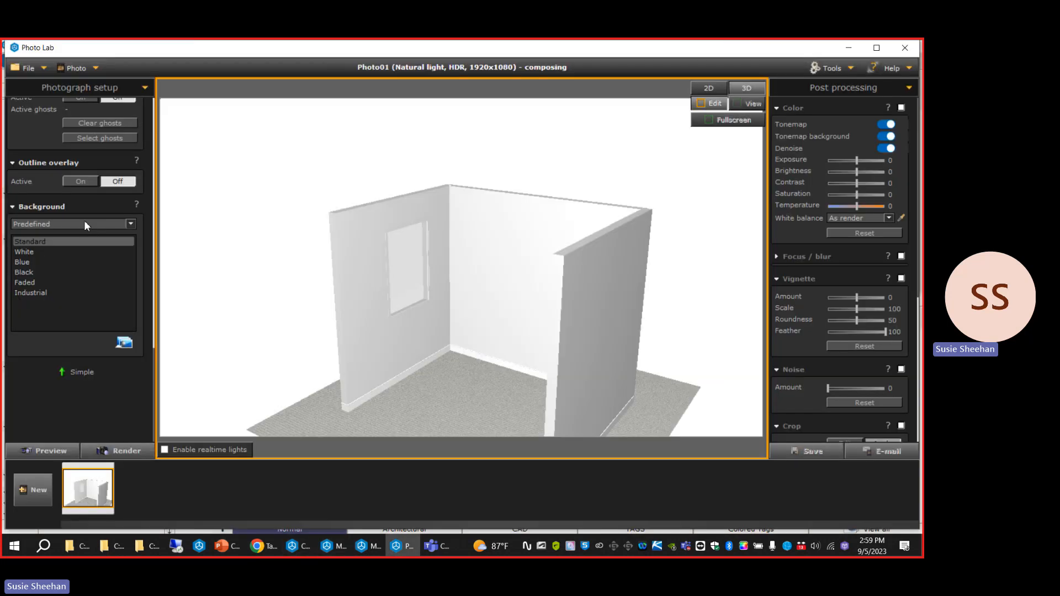
# Switch the photograph setup to simple mode and select the Product lighting preset.
pyautogui.click(83, 371)
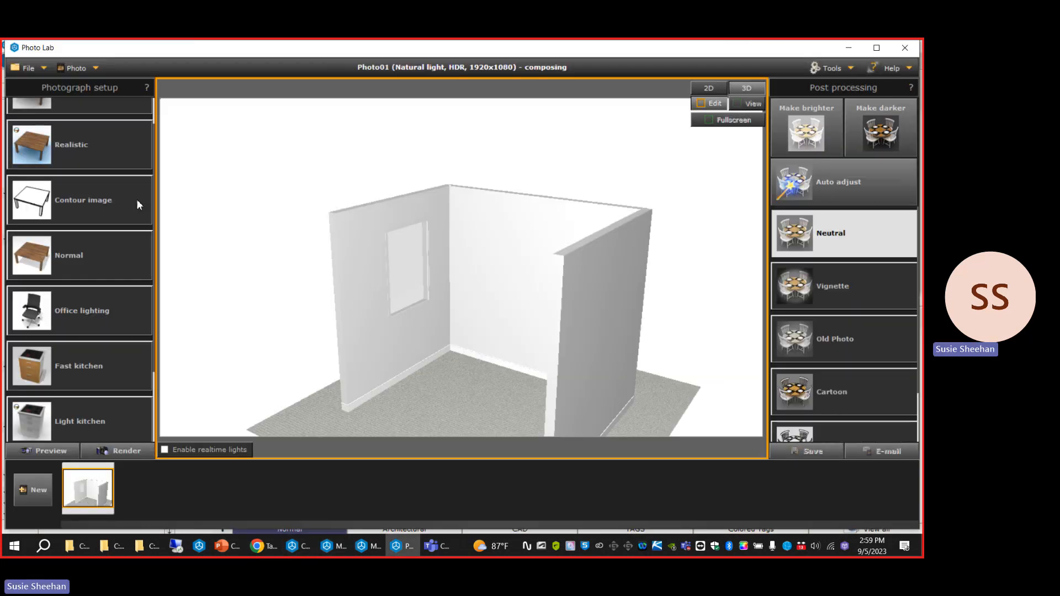
pyautogui.scroll(1, 133, 182)
pyautogui.click(116, 126)
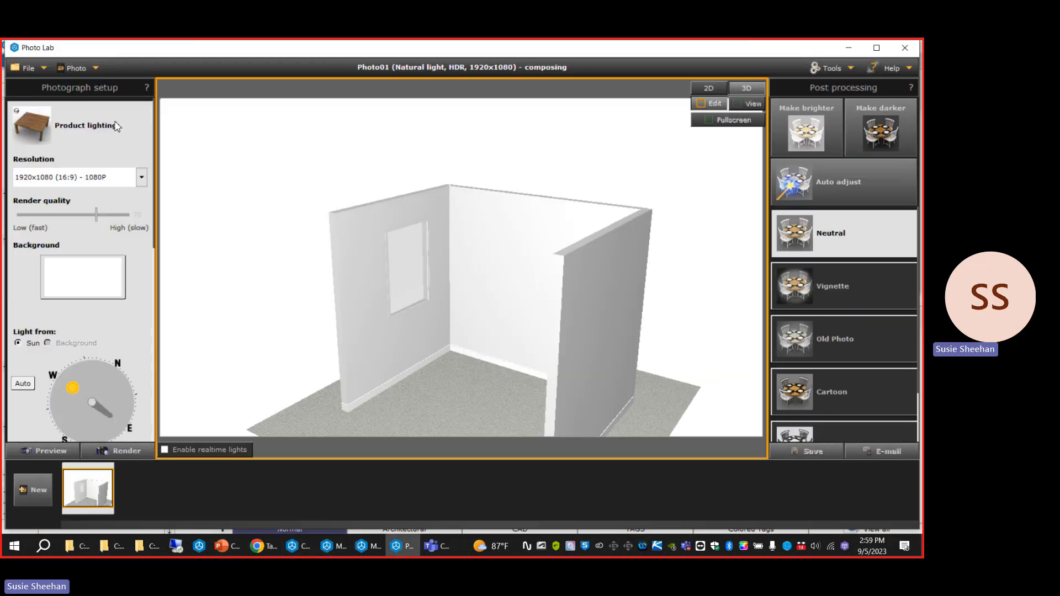
# Choose the table_mountain_2_8k HDR panorama from the background gallery.
pyautogui.click(82, 288)
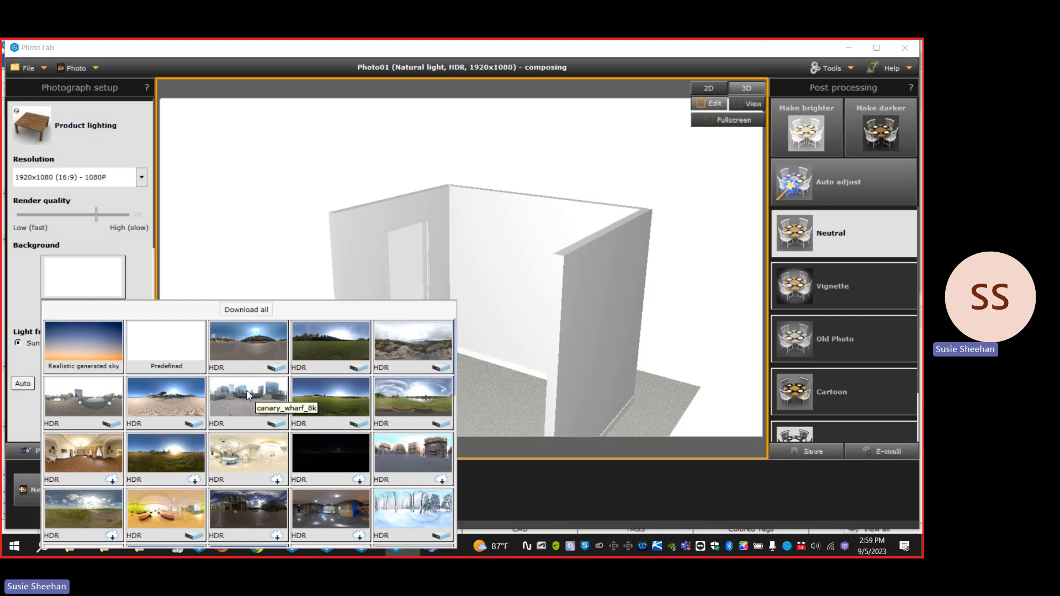
pyautogui.scroll(-1, 259, 387)
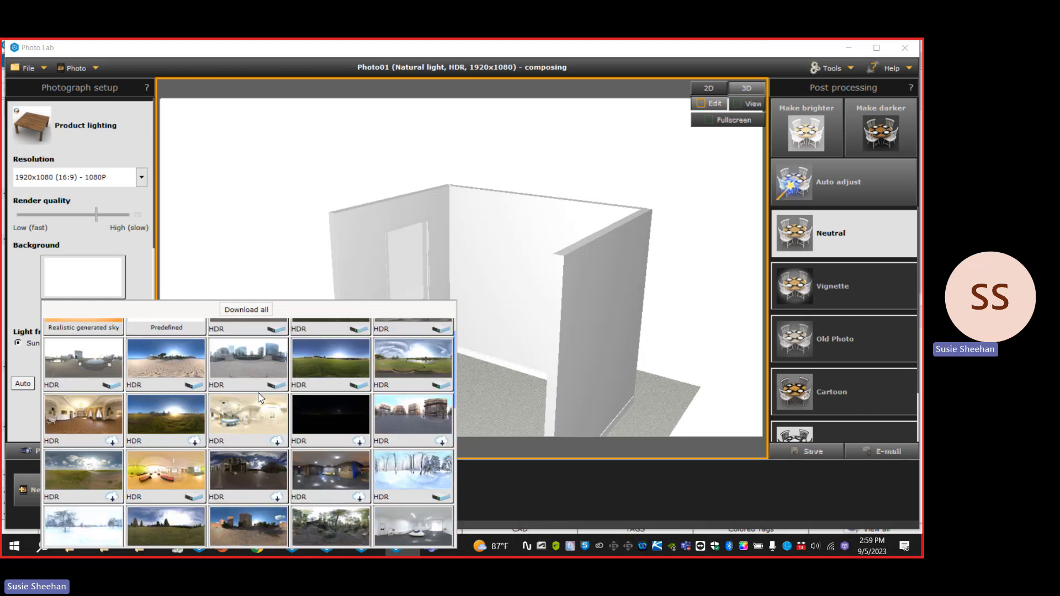
pyautogui.scroll(-4, 262, 432)
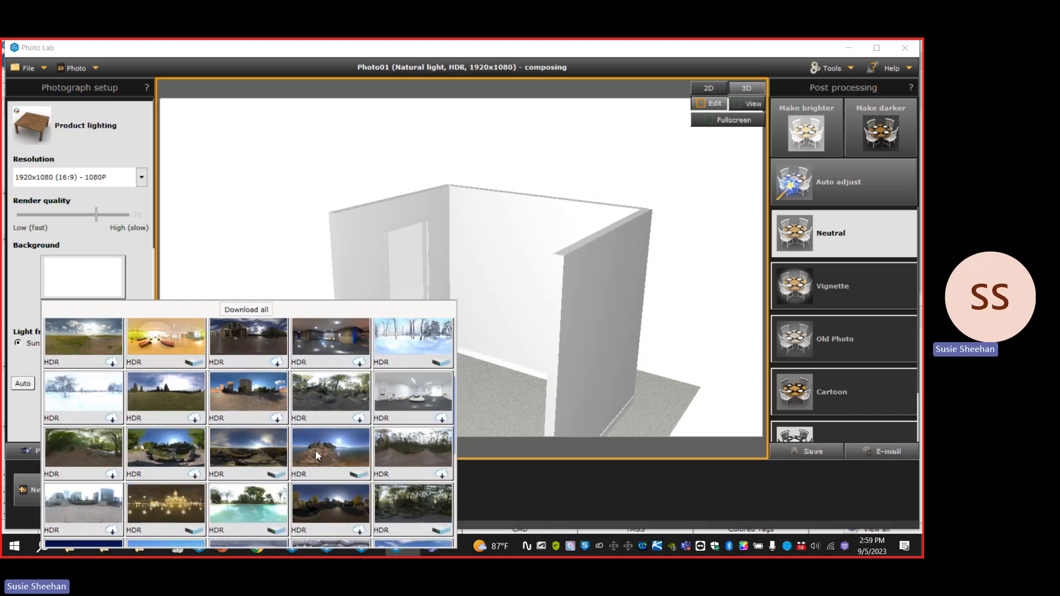
pyautogui.scroll(-4, 326, 478)
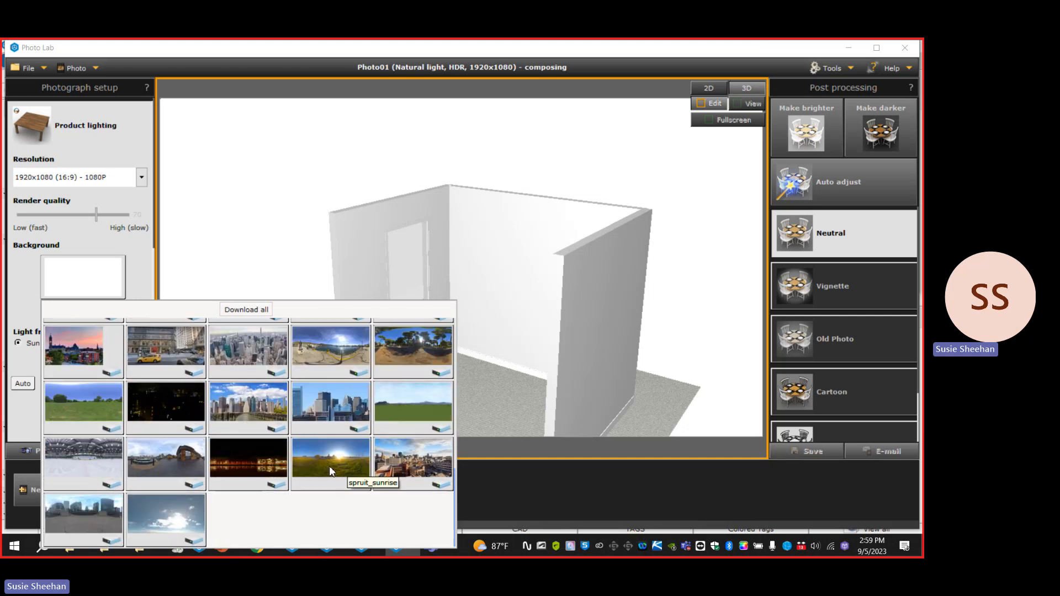
pyautogui.scroll(2, 330, 473)
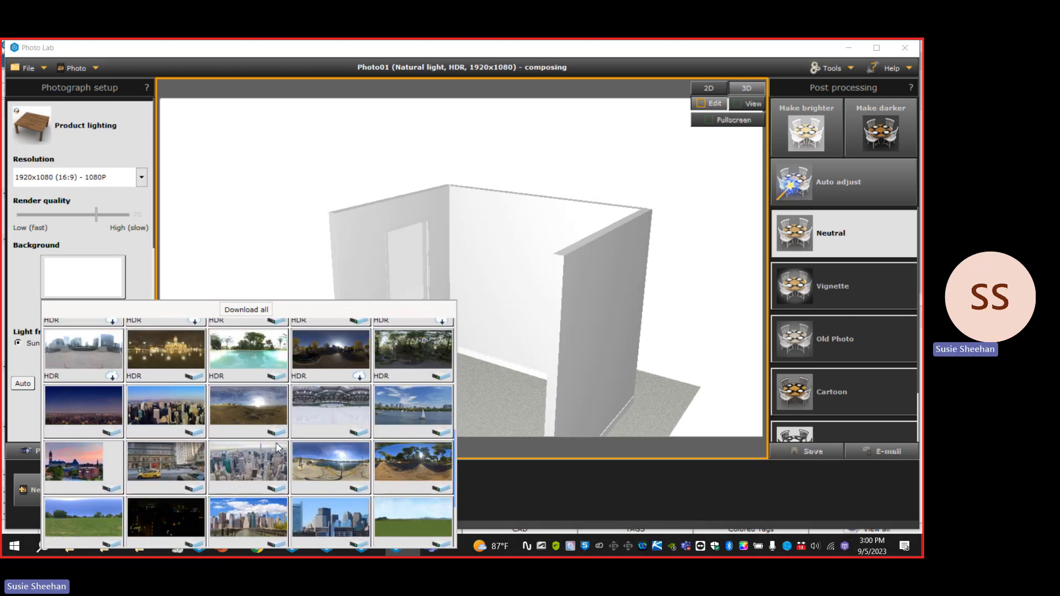
pyautogui.scroll(2, 264, 429)
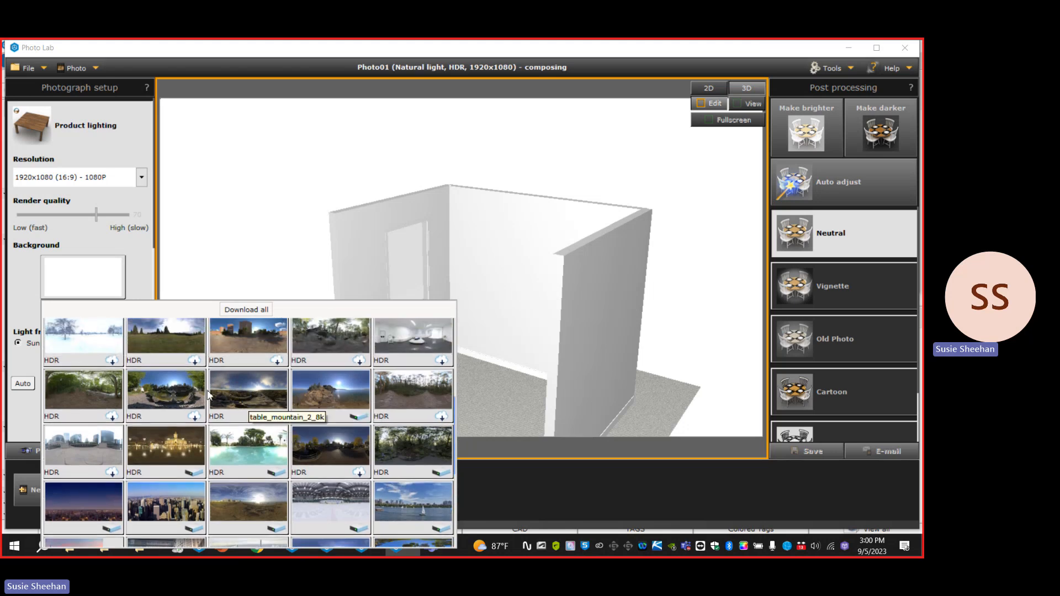
pyautogui.scroll(1, 265, 424)
pyautogui.click(265, 424)
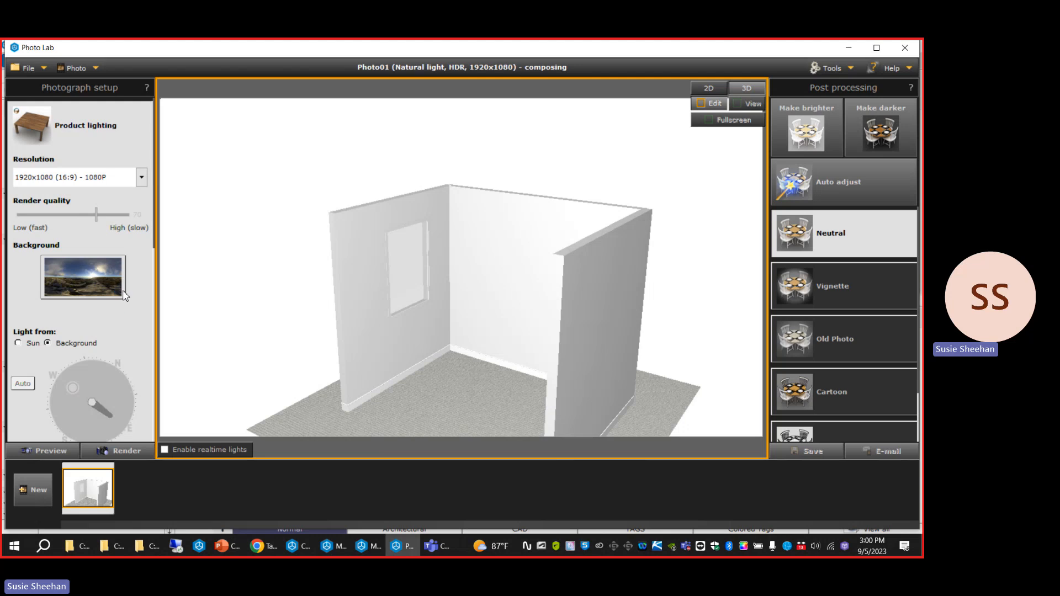
# Rotate the mountain panorama behind the room while viewing it through the window.
pyautogui.moveTo(94, 309); pyautogui.dragTo(90, 309)
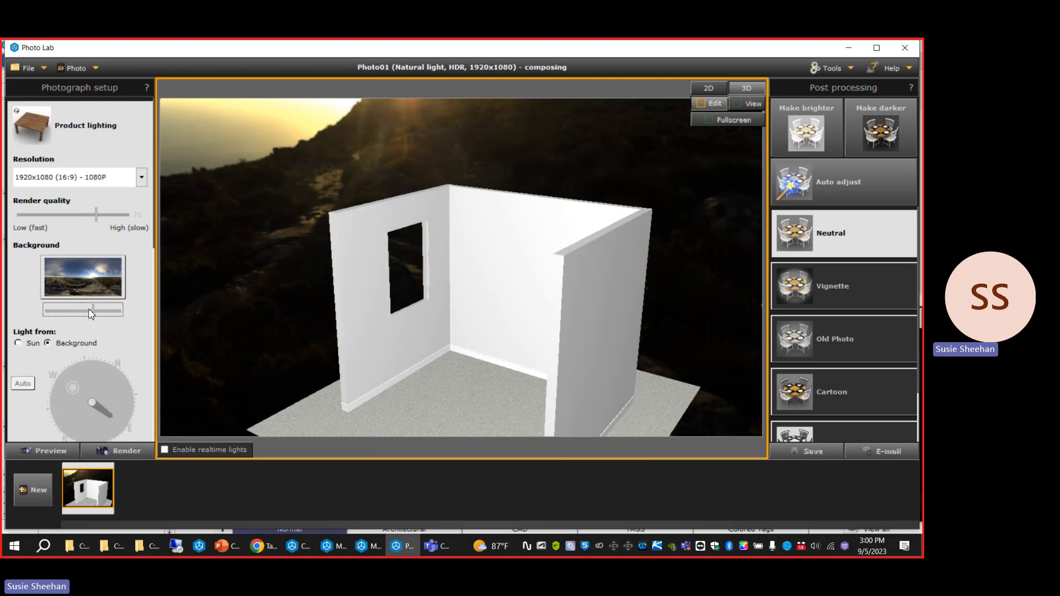
pyautogui.scroll(5, 313, 313)
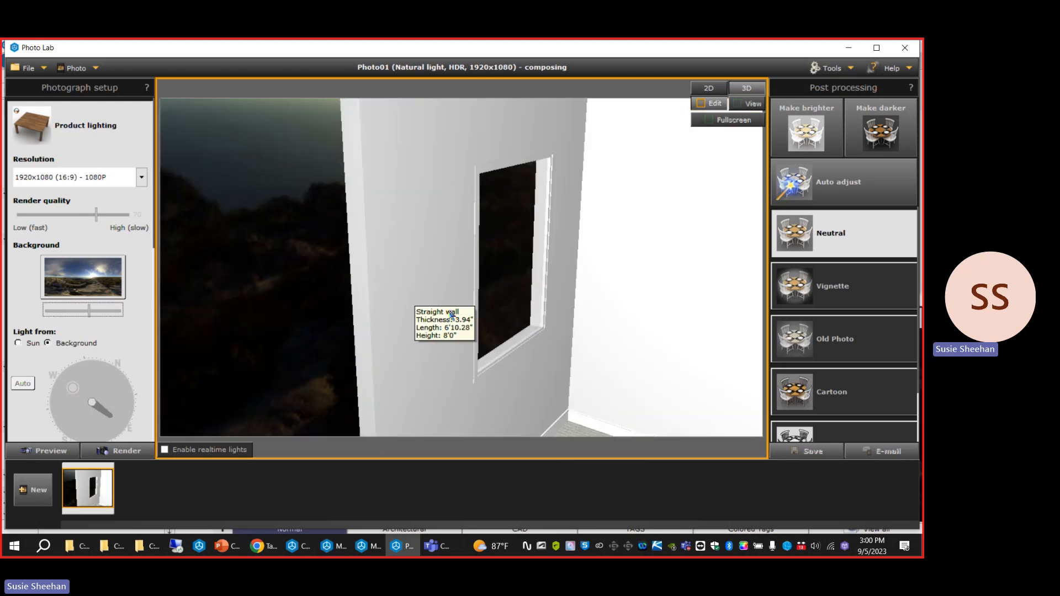
pyautogui.moveTo(451, 310); pyautogui.dragTo(392, 292, button='right')
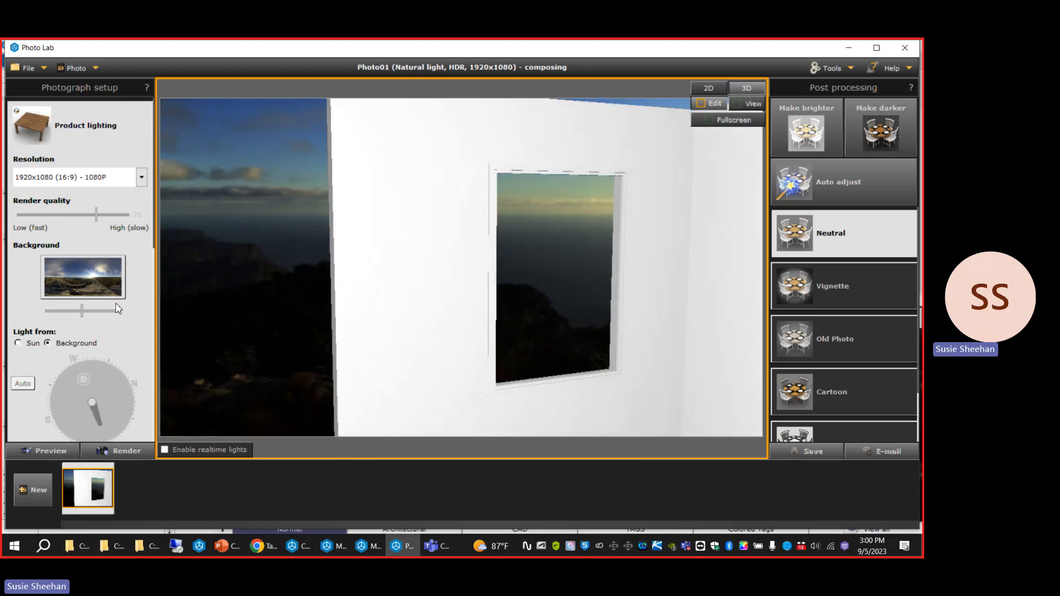
pyautogui.moveTo(83, 311); pyautogui.dragTo(68, 313)
# Pull the camera back to frame the whole room and set the background to Predefined.
pyautogui.scroll(-5, 359, 271)
pyautogui.moveTo(338, 267); pyautogui.dragTo(412, 325, button='middle')
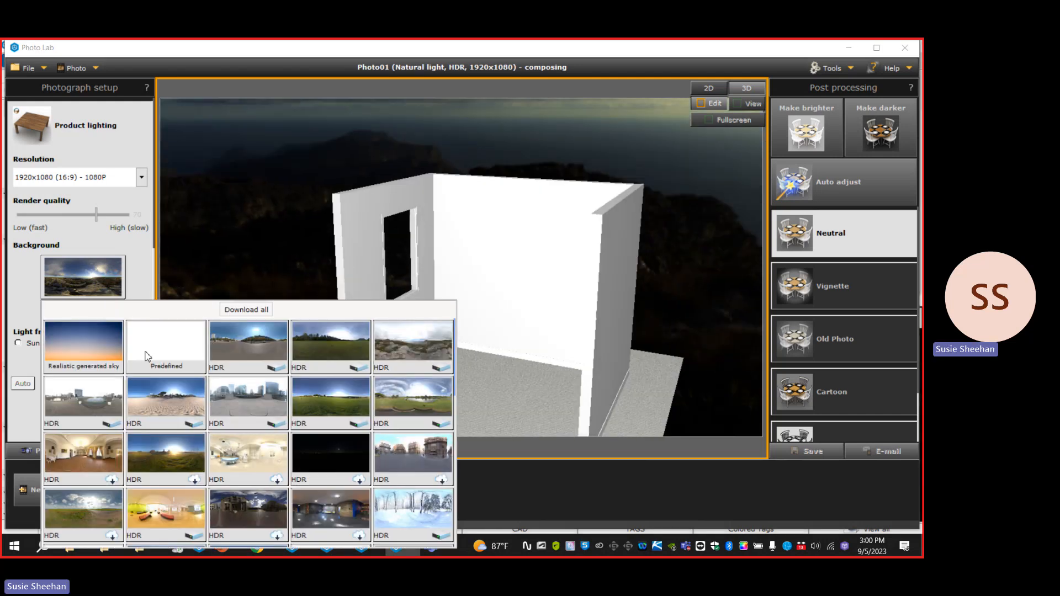
pyautogui.click(151, 359)
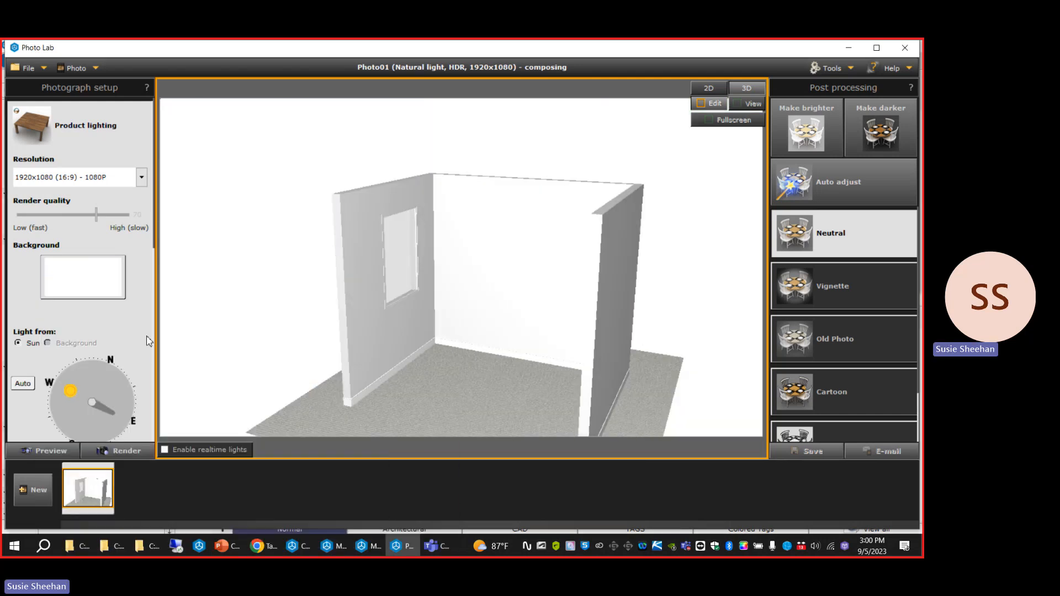
# Examine the HDR and non-HDR panoramas offered in the background gallery.
pyautogui.click(222, 547)
pyautogui.click(339, 547)
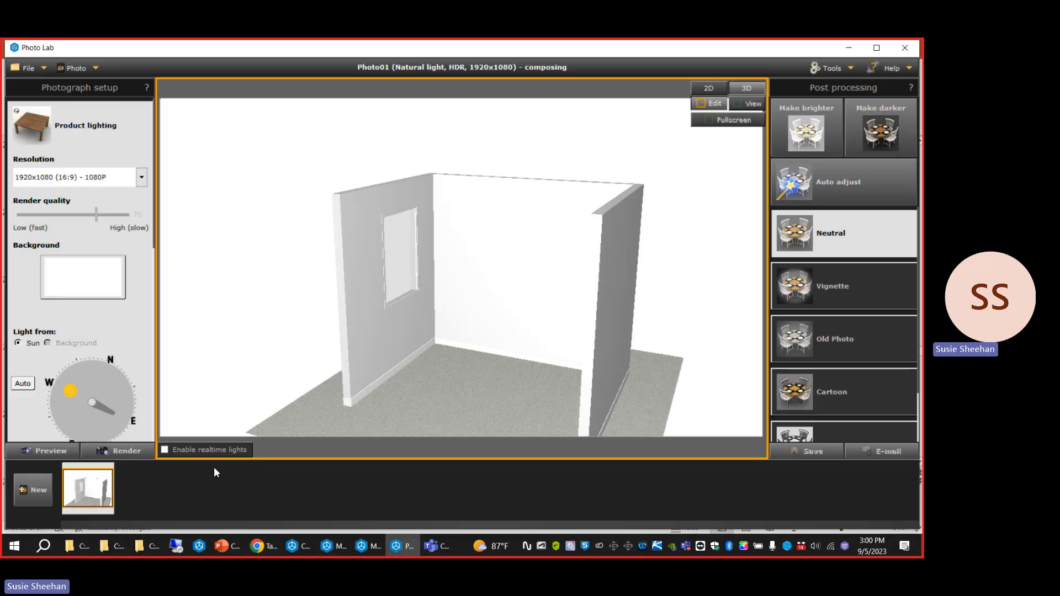
pyautogui.click(81, 293)
pyautogui.scroll(-6, 323, 440)
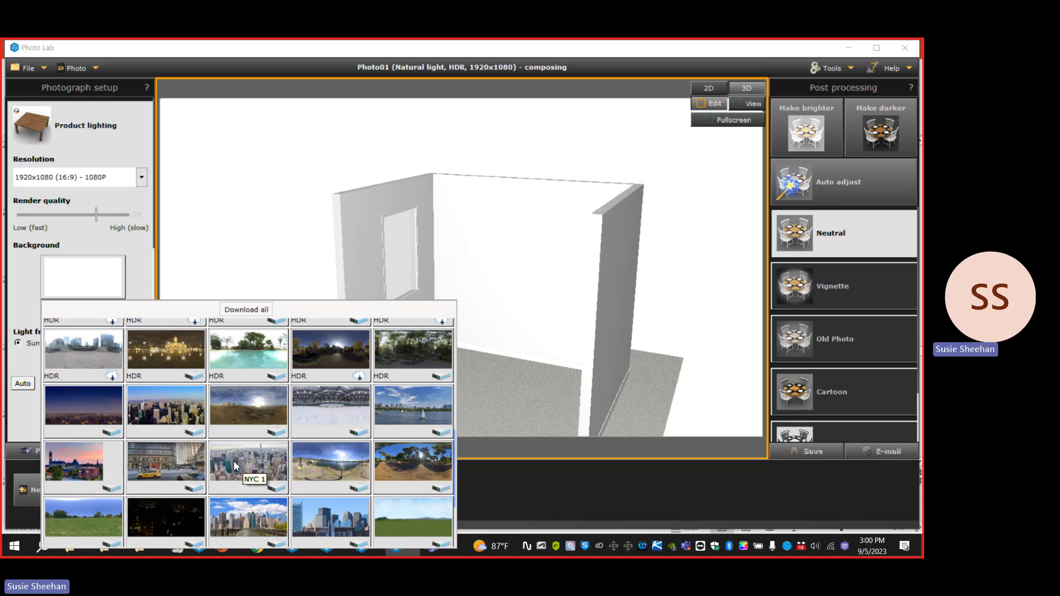
pyautogui.click(200, 182)
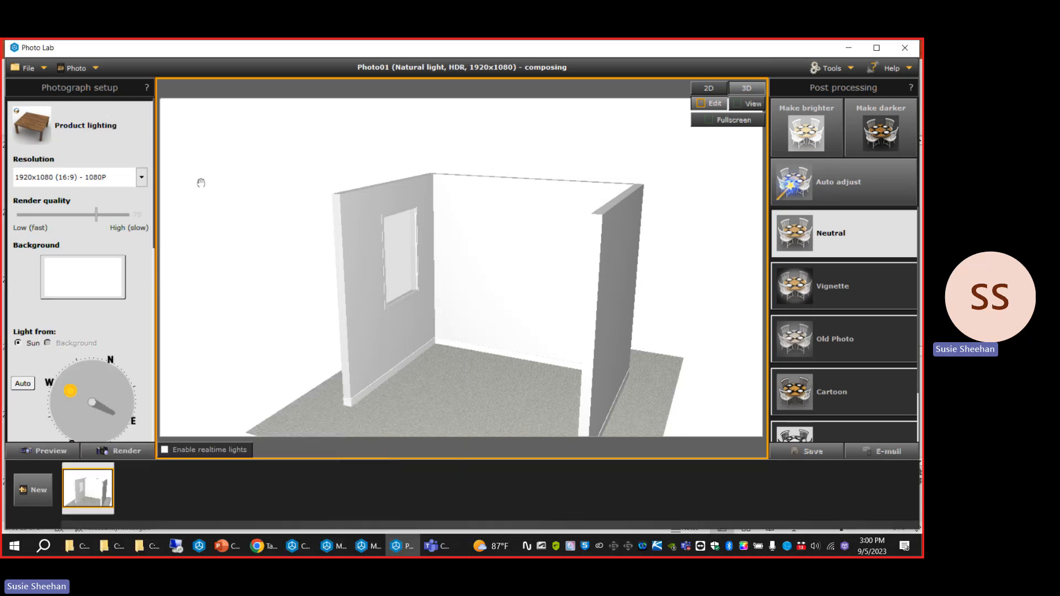
# Switch to PowerPoint and present the HDR Backgrounds slide about Realistic Light with sunlight set to 75.
pyautogui.click(233, 546)
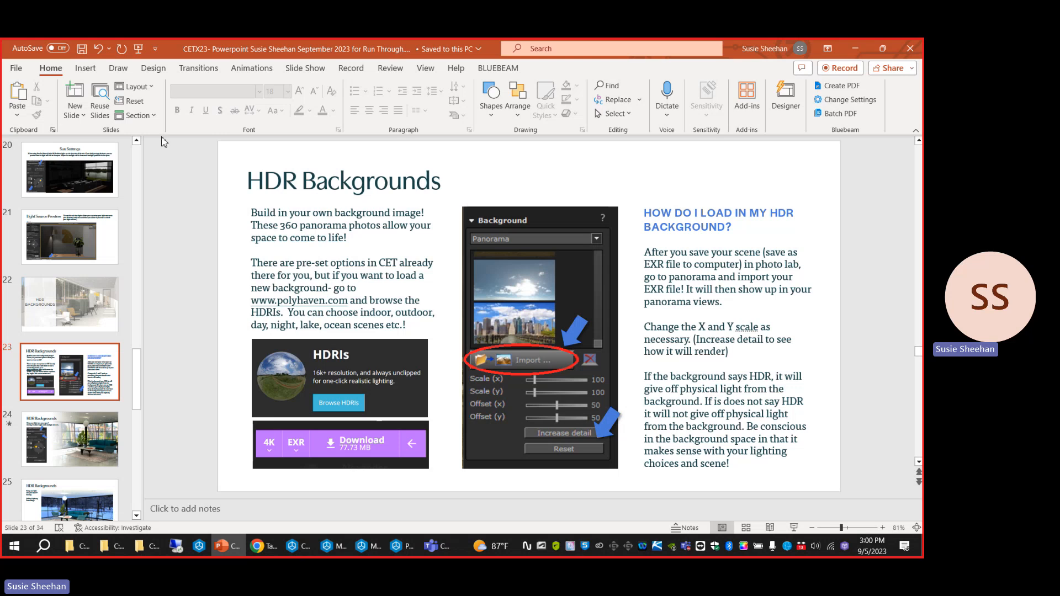
pyautogui.click(139, 48)
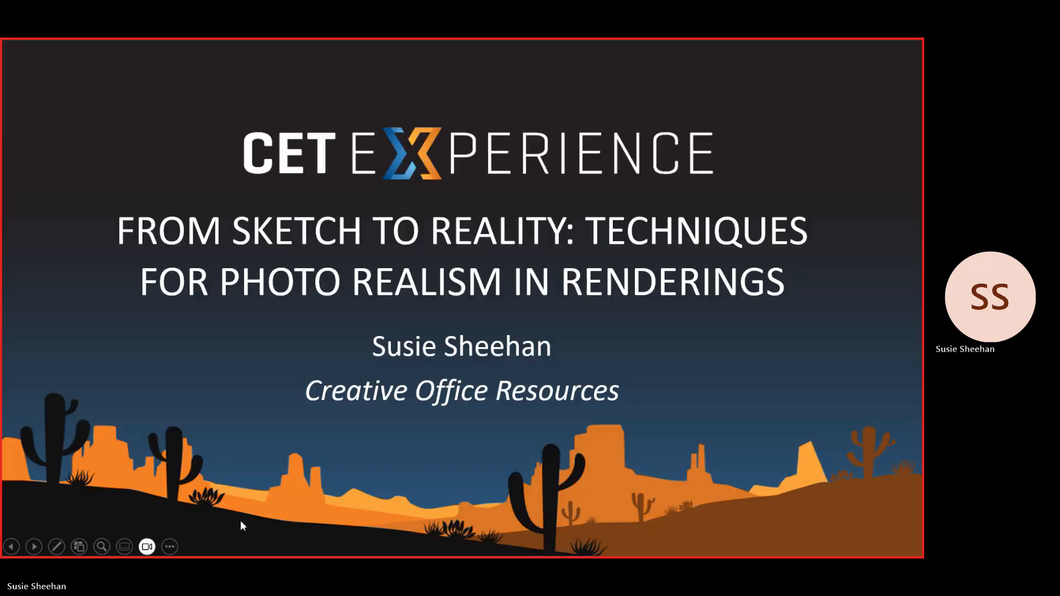
pyautogui.click(79, 547)
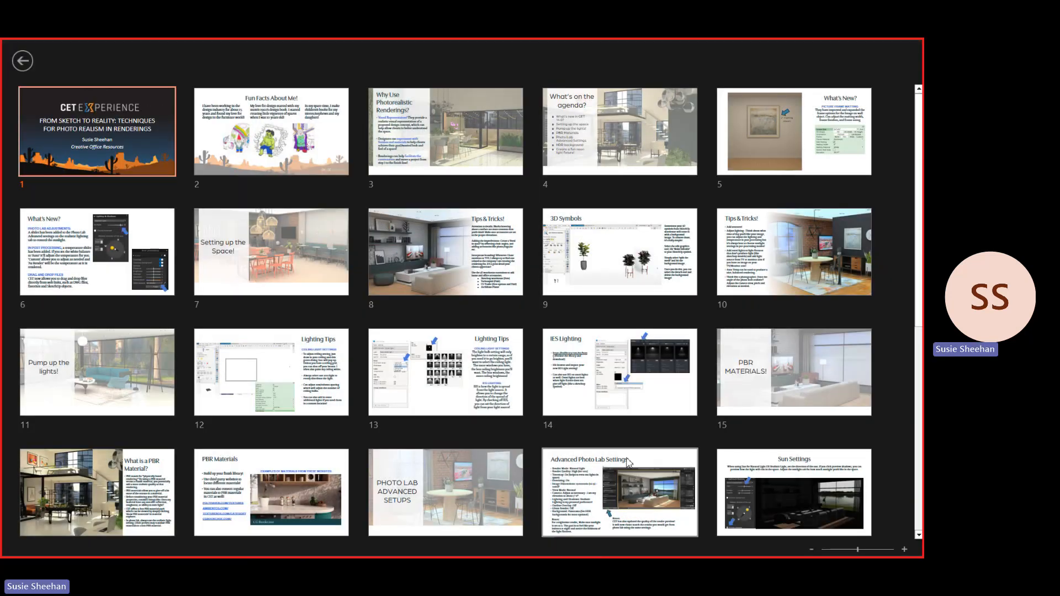
pyautogui.scroll(-2, 598, 452)
pyautogui.scroll(-4, 598, 452)
pyautogui.click(607, 282)
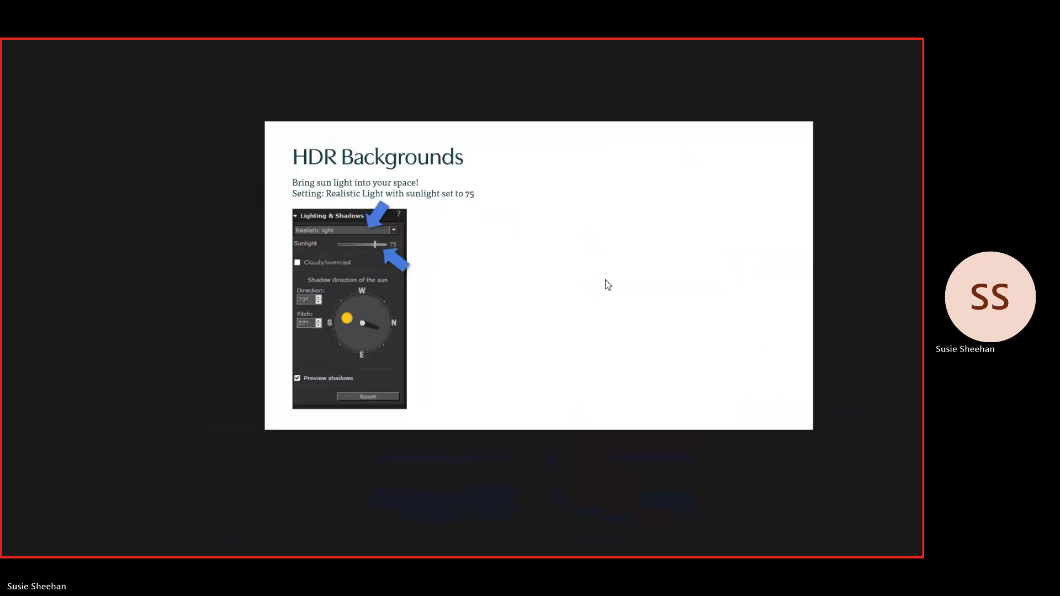
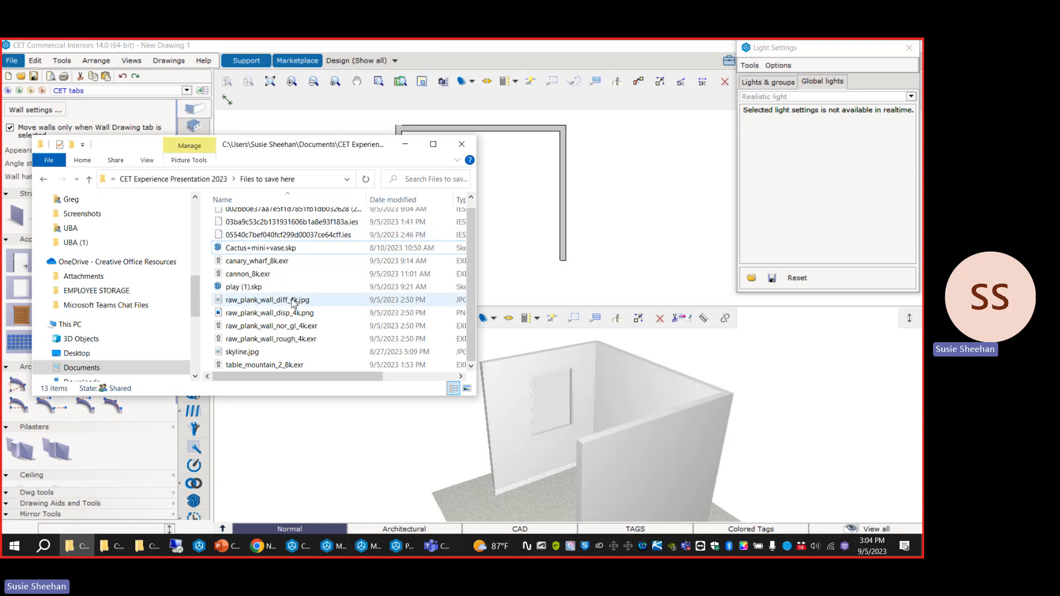
pyautogui.moveTo(332, 287); pyautogui.dragTo(637, 440)
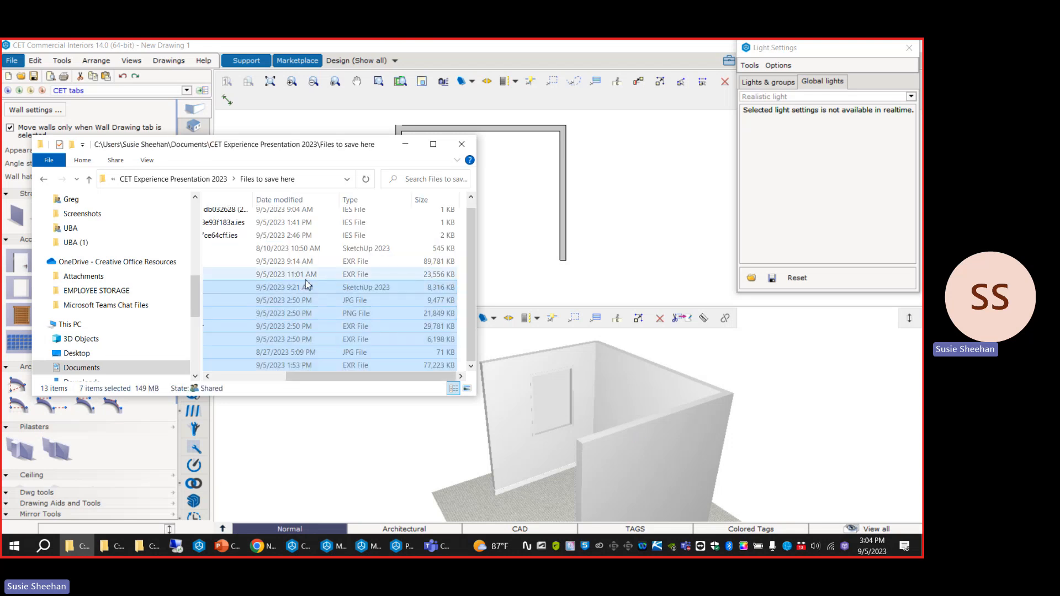
pyautogui.moveTo(359, 379); pyautogui.dragTo(233, 383)
pyautogui.click(249, 410)
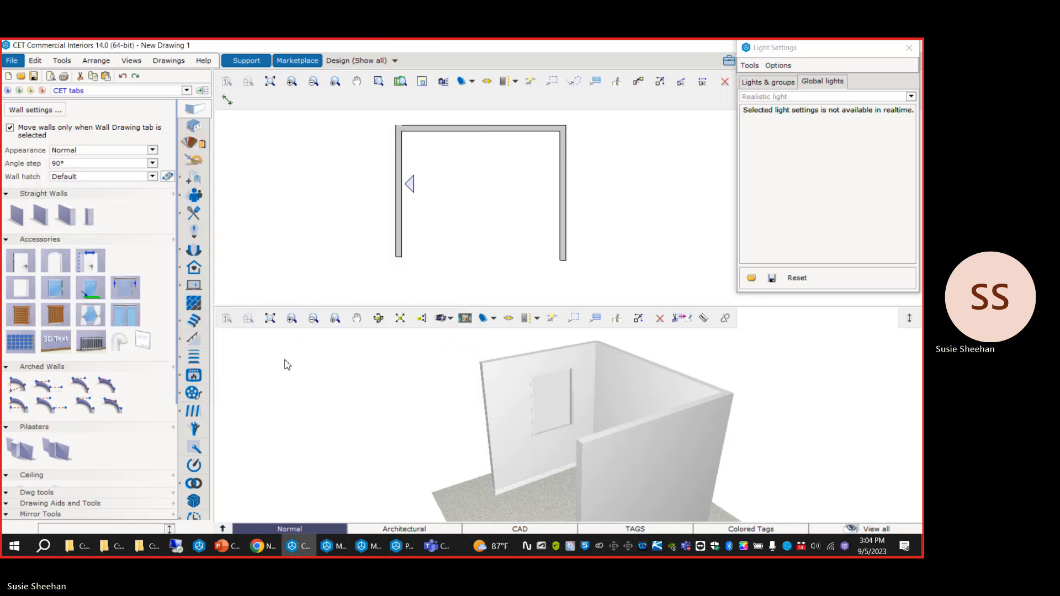
pyautogui.click(116, 544)
pyautogui.click(81, 552)
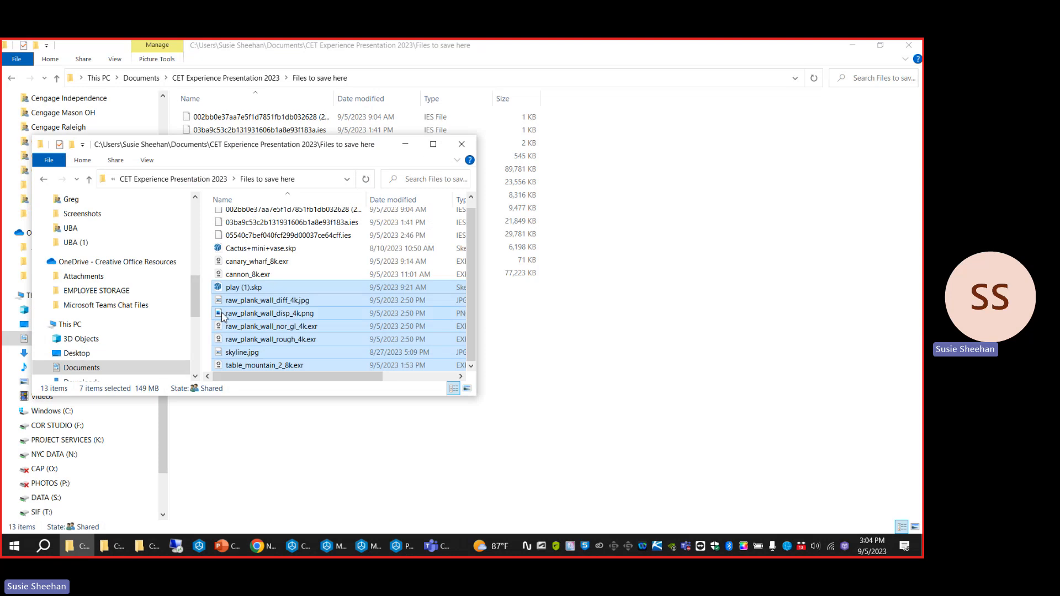
pyautogui.click(258, 467)
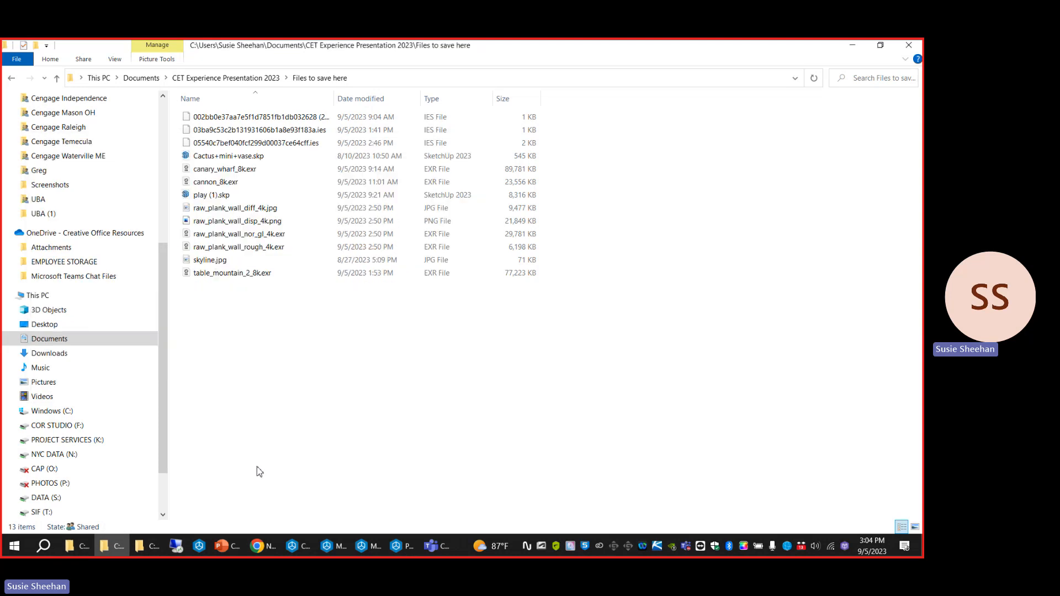
pyautogui.click(138, 545)
pyautogui.click(908, 45)
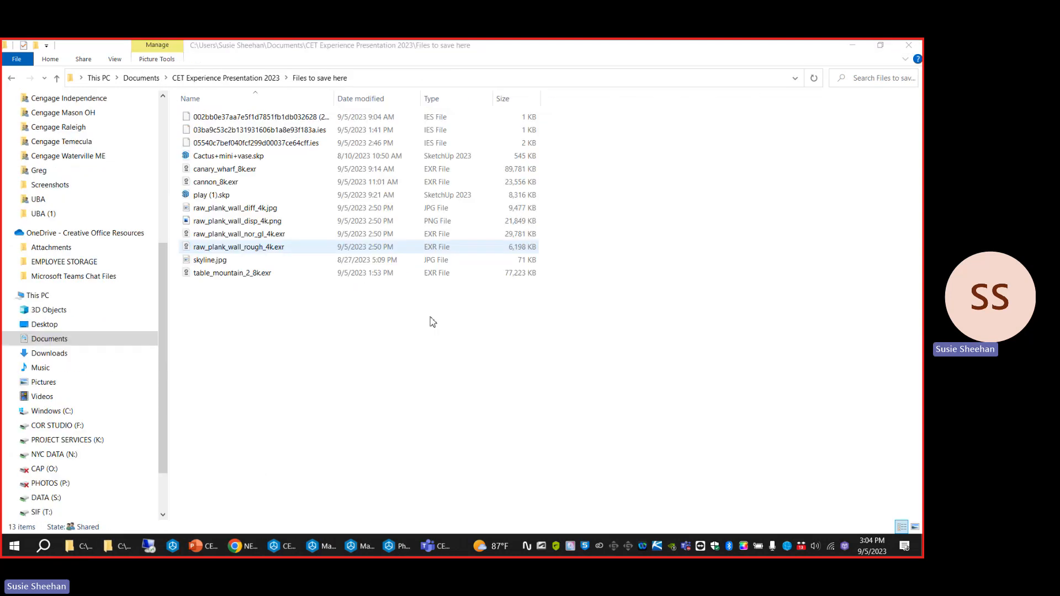
# Bring play (1).skp from the Files to save here folder into the CET drawing, reduce its polygons, and place it inside the room.
pyautogui.click(879, 48)
pyautogui.moveTo(290, 310)
pyautogui.mouseDown()
pyautogui.moveTo(312, 337)
pyautogui.moveTo(418, 380)
pyautogui.moveTo(307, 305)
pyautogui.moveTo(266, 306)
pyautogui.moveTo(636, 448)
pyautogui.moveTo(624, 411)
pyautogui.mouseUp()
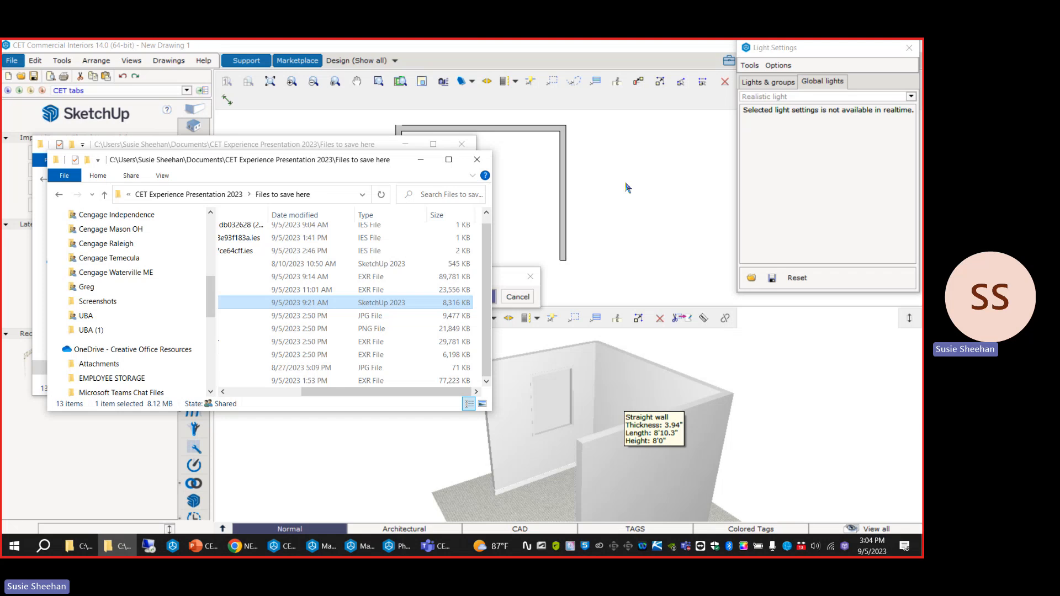
pyautogui.click(500, 283)
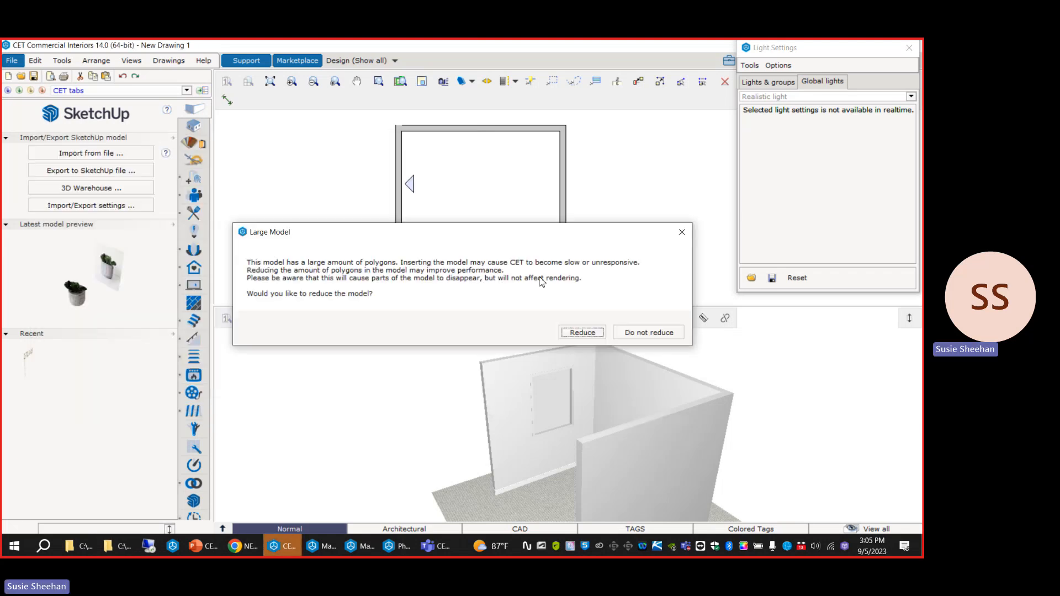
pyautogui.click(577, 332)
pyautogui.scroll(4, 477, 165)
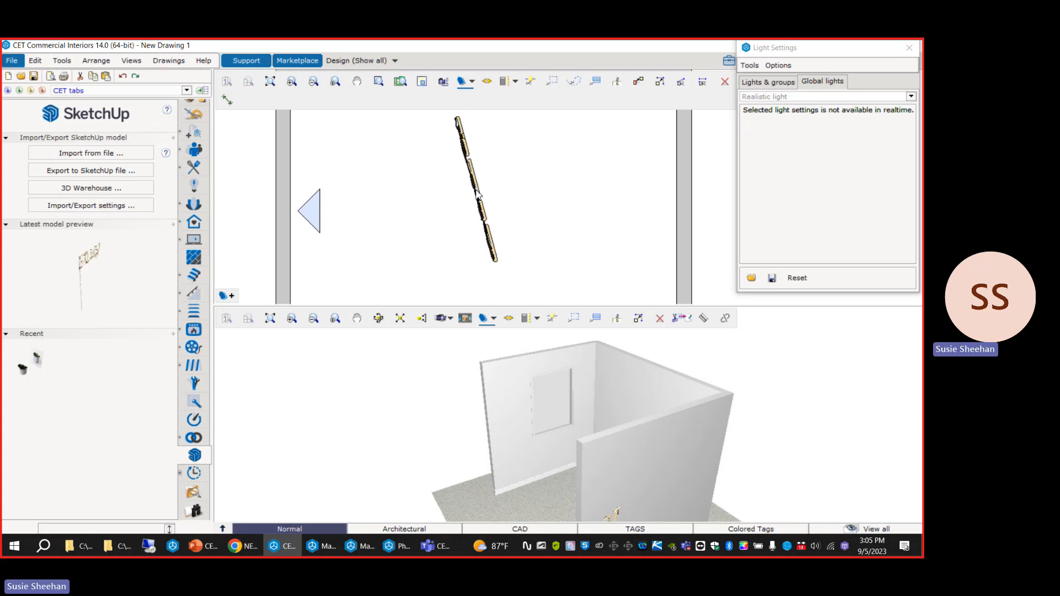
pyautogui.click(475, 191)
# Rotate the imported sign by 90 degrees inside the room so it runs roughly along the back wall.
pyautogui.moveTo(487, 412); pyautogui.dragTo(513, 442, button='middle')
pyautogui.scroll(-3, 513, 442)
pyautogui.scroll(3, 513, 443)
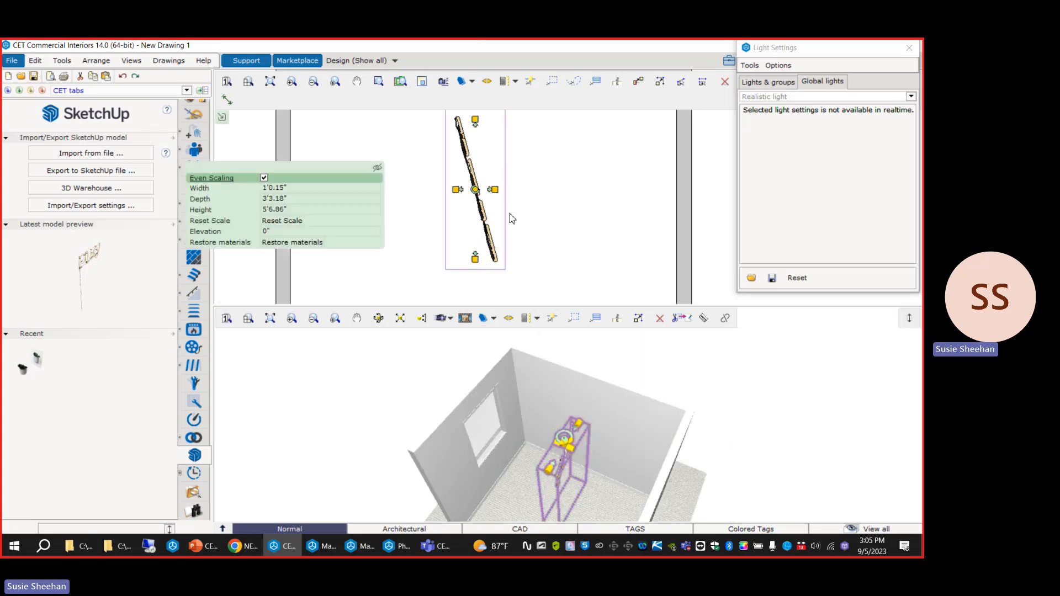
pyautogui.moveTo(476, 190); pyautogui.dragTo(455, 257)
pyautogui.scroll(-3, 457, 262)
pyautogui.scroll(2, 484, 236)
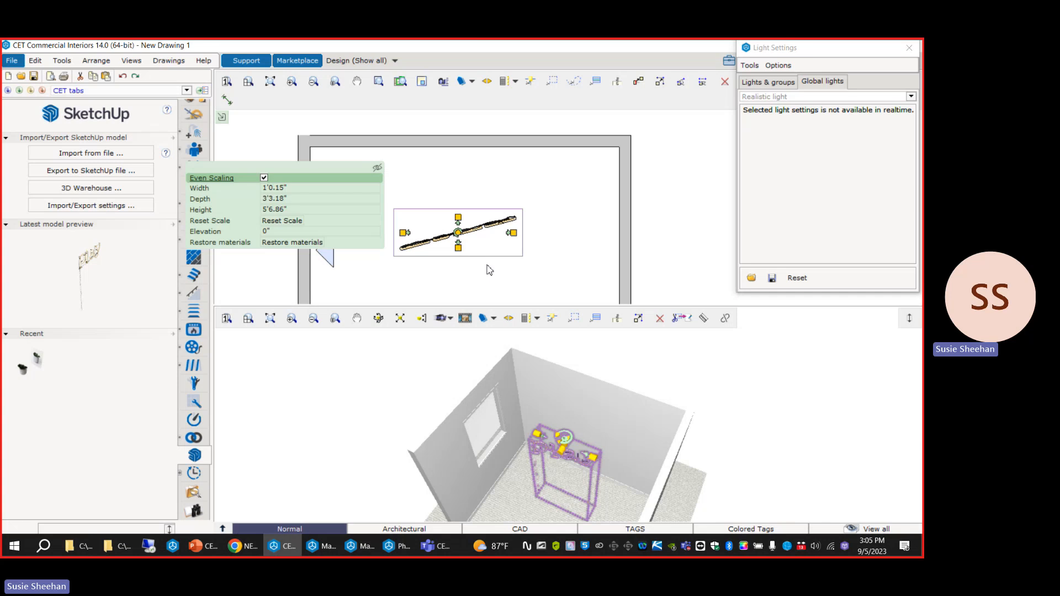
# Try to align the sign with the inner edge of the back wall and nudge it away from the wall.
pyautogui.click(638, 82)
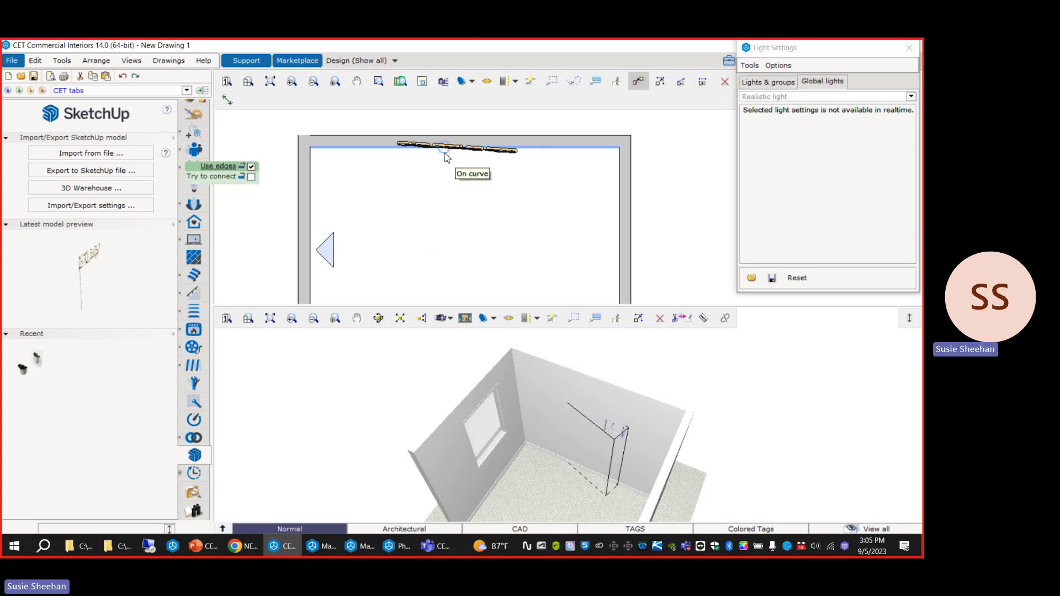
pyautogui.click(467, 160)
pyautogui.click(466, 150)
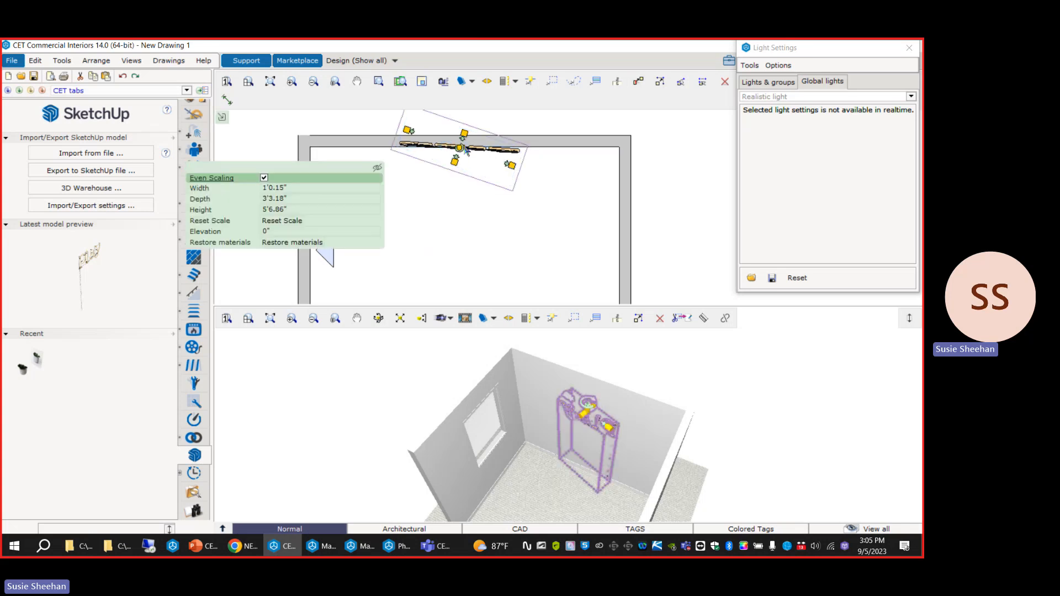
pyautogui.press('Down')
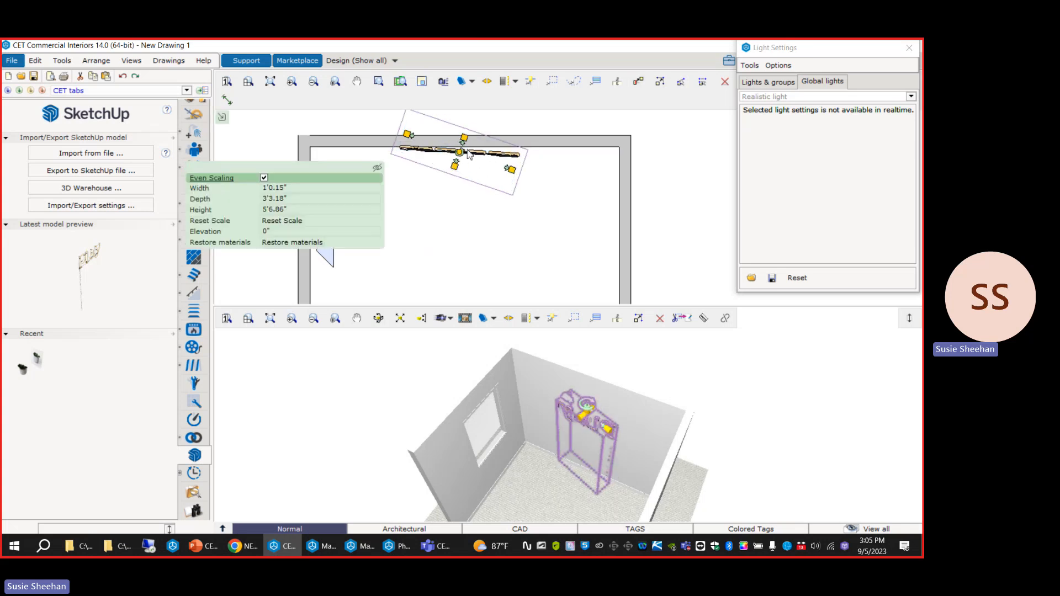
# Re-angle the sign and align it parallel to the back wall, set slightly in front of its inner face.
pyautogui.moveTo(459, 152); pyautogui.dragTo(436, 238)
pyautogui.click(638, 81)
pyautogui.click(476, 157)
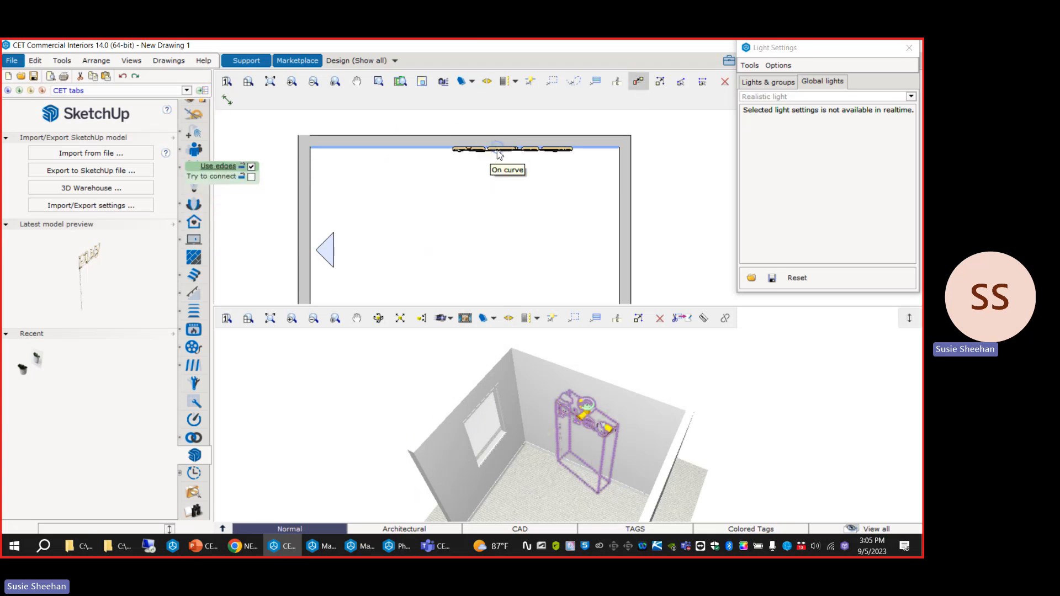
pyautogui.click(462, 154)
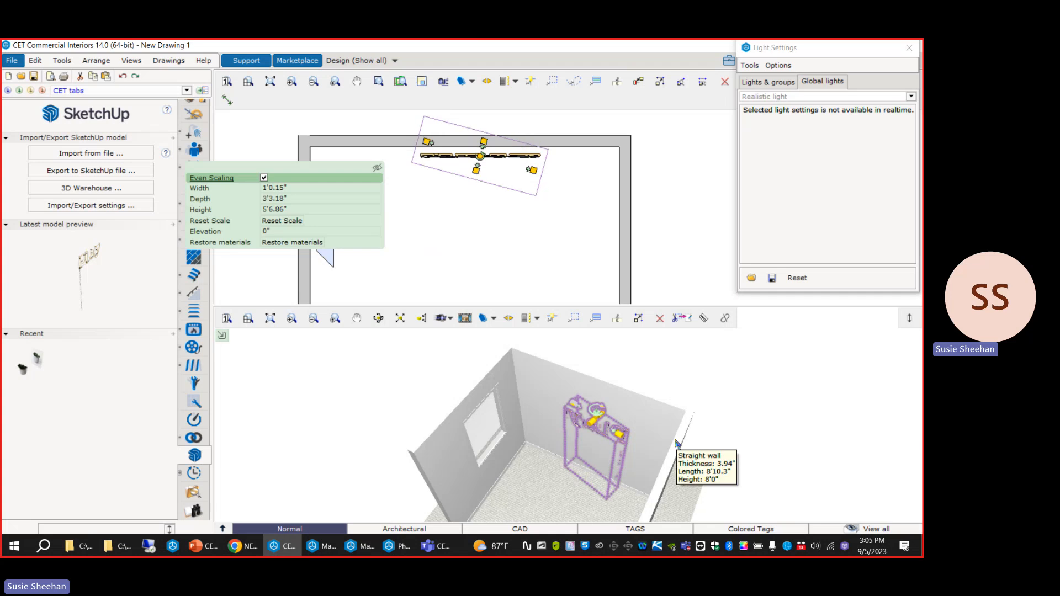
pyautogui.click(727, 429)
# Rotate the sign 180 degrees so its lettering reads correctly from inside the room.
pyautogui.scroll(5, 587, 437)
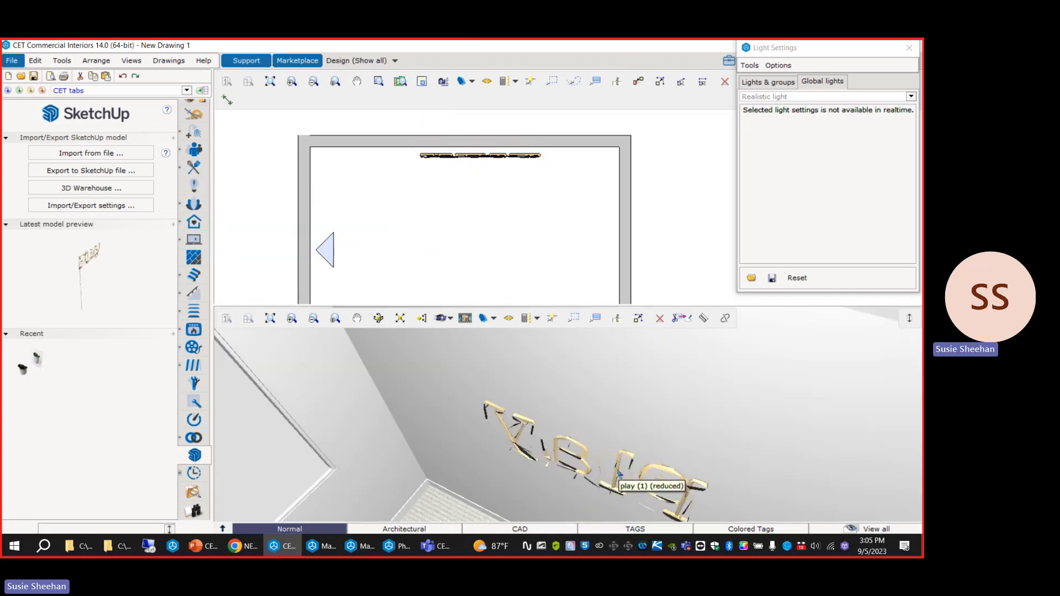
pyautogui.click(539, 468)
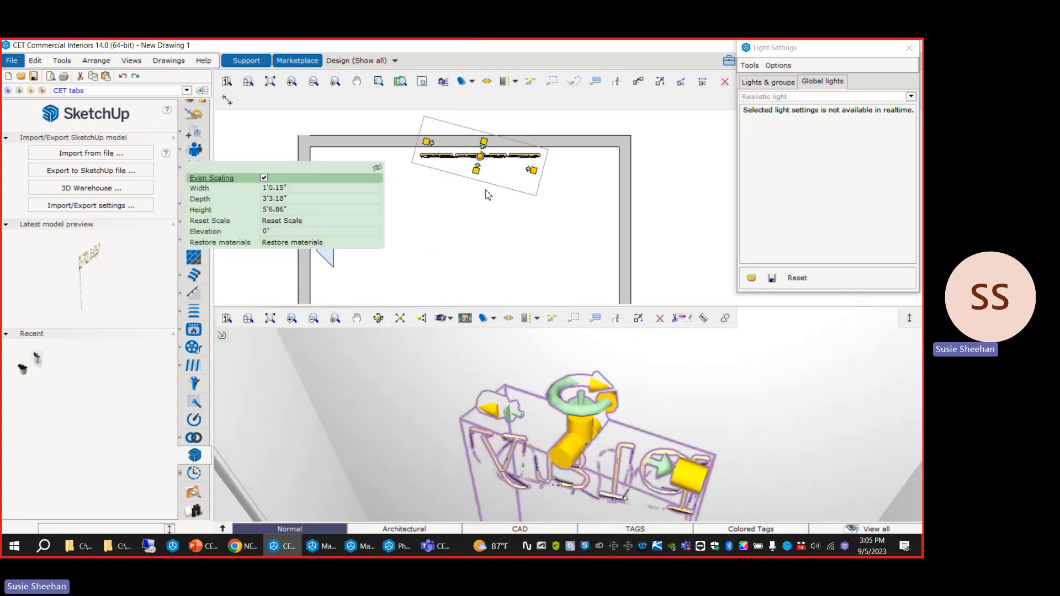
pyautogui.click(481, 159)
pyautogui.click(486, 115)
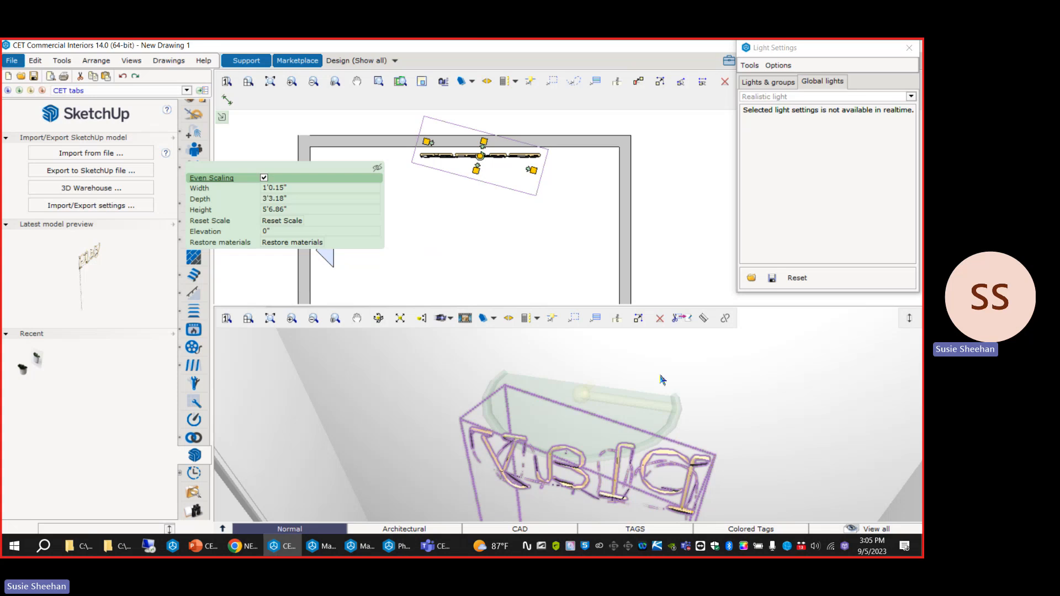
pyautogui.click(480, 156)
pyautogui.write('180')
pyautogui.press('Return')
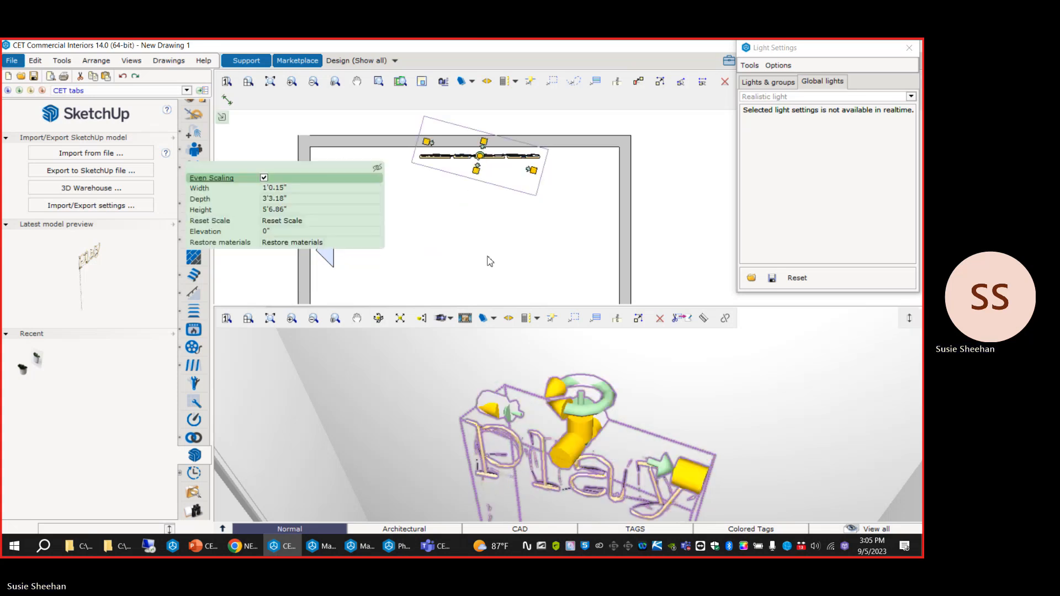
# Nudge the sign closer to the back wall and frame it in the 3D view.
pyautogui.scroll(-3, 533, 426)
pyautogui.press('Up')
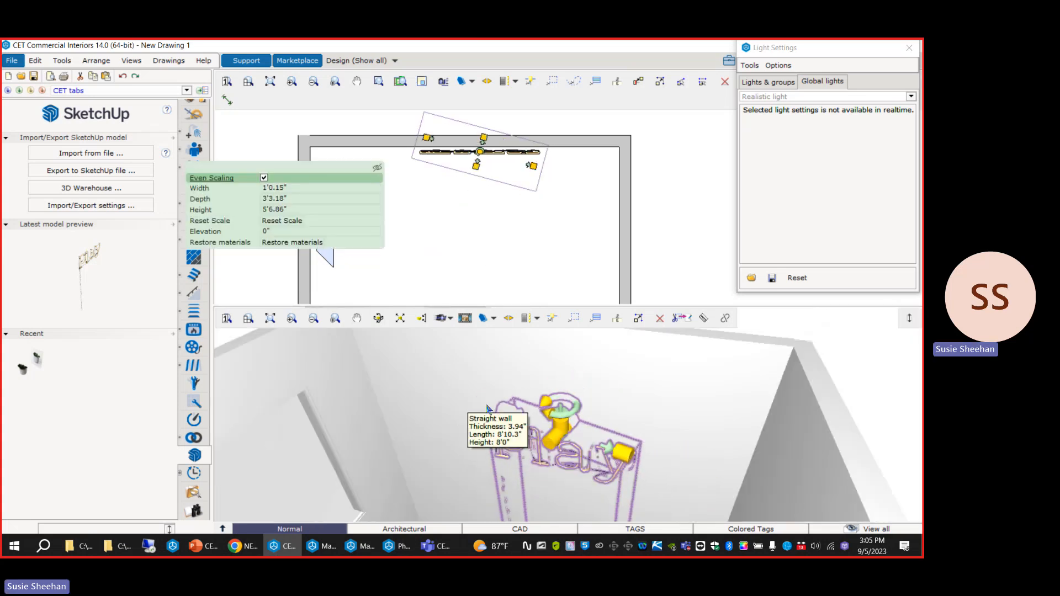
pyautogui.scroll(-3, 487, 409)
pyautogui.click(792, 416)
pyautogui.scroll(5, 491, 494)
pyautogui.moveTo(594, 442); pyautogui.dragTo(544, 446, button='middle')
pyautogui.click(585, 381)
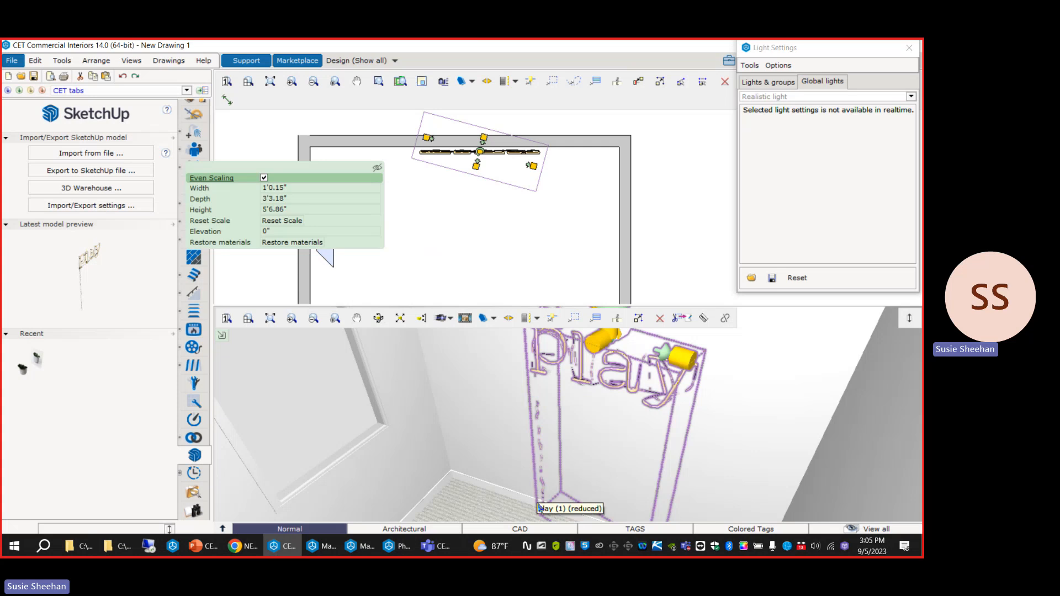
pyautogui.click(686, 223)
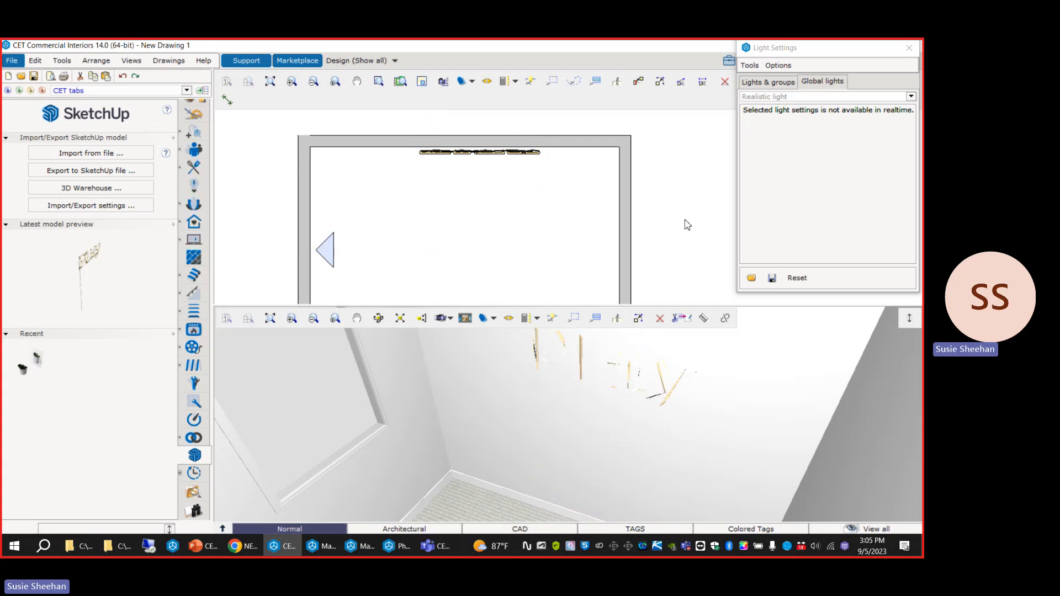
# Open the Material Explorer, clear the search filter and list the Plastic category.
pyautogui.scroll(2, 214, 178)
pyautogui.click(203, 145)
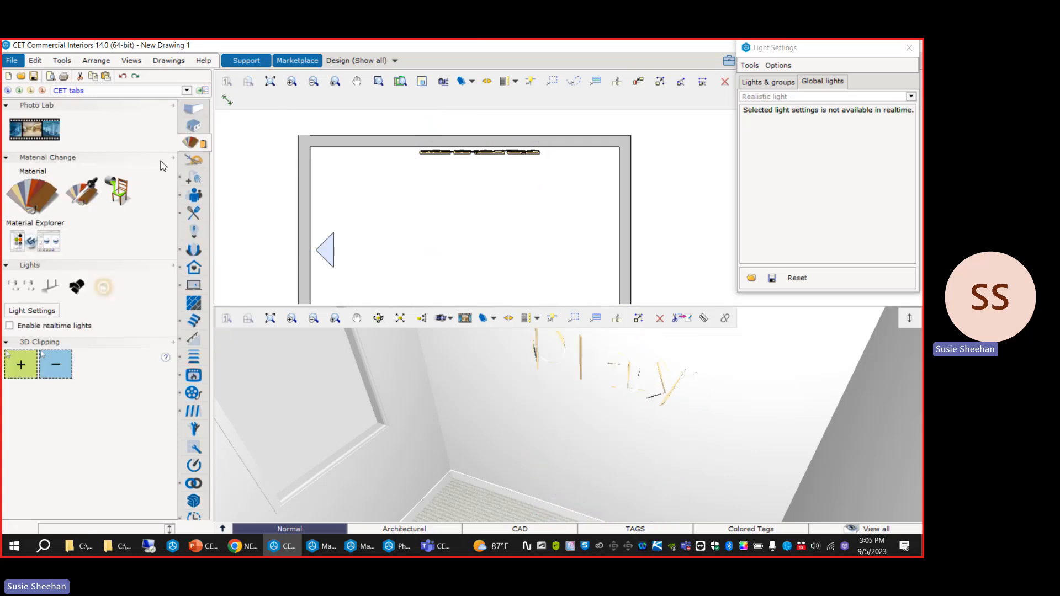
pyautogui.click(41, 242)
pyautogui.moveTo(157, 96); pyautogui.dragTo(115, 101)
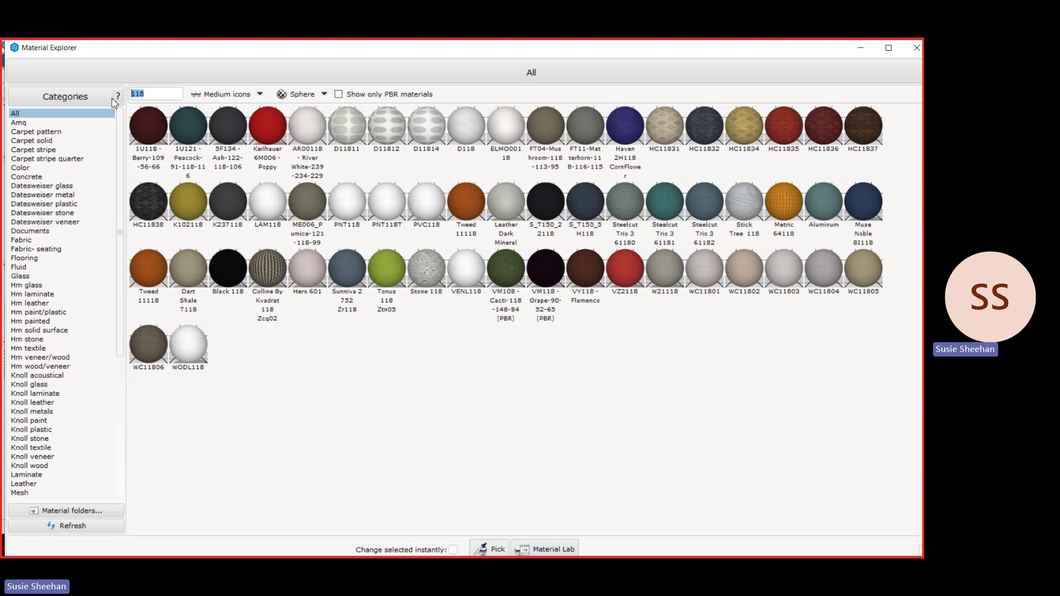
pyautogui.press('BackSpace')
pyautogui.scroll(-2, 31, 421)
pyautogui.scroll(-6, 30, 420)
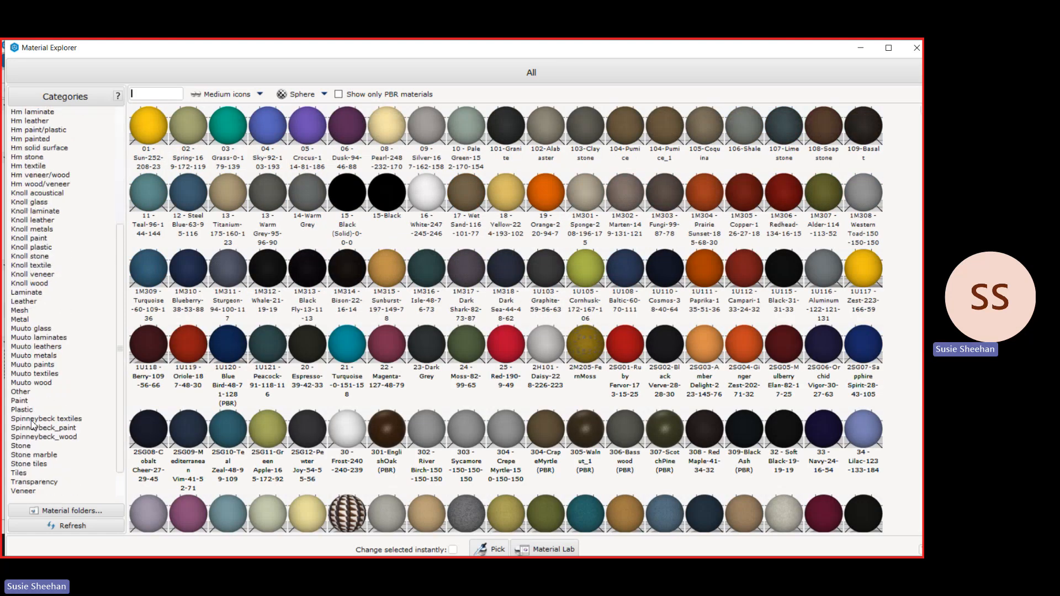
pyautogui.click(23, 411)
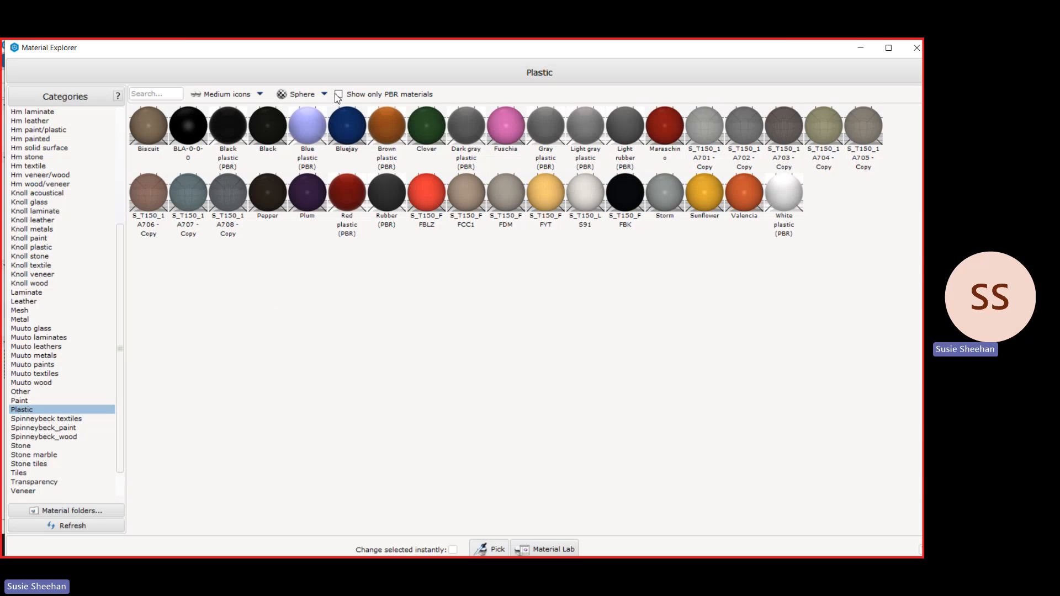
# Open the Fuschia plastic in the Material Lab and convert it to PBR.
pyautogui.click(515, 134)
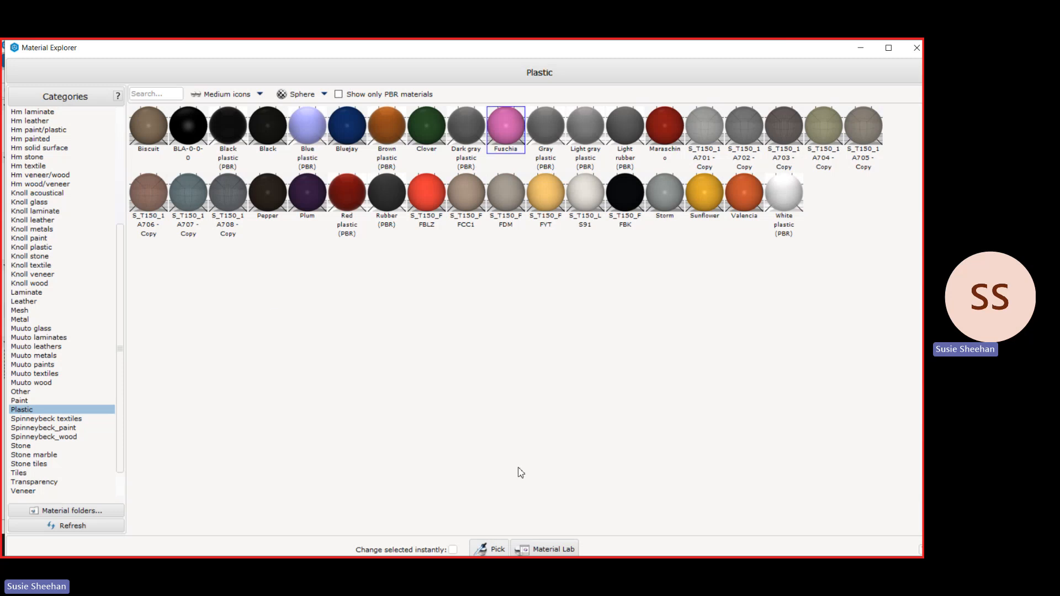
pyautogui.click(541, 550)
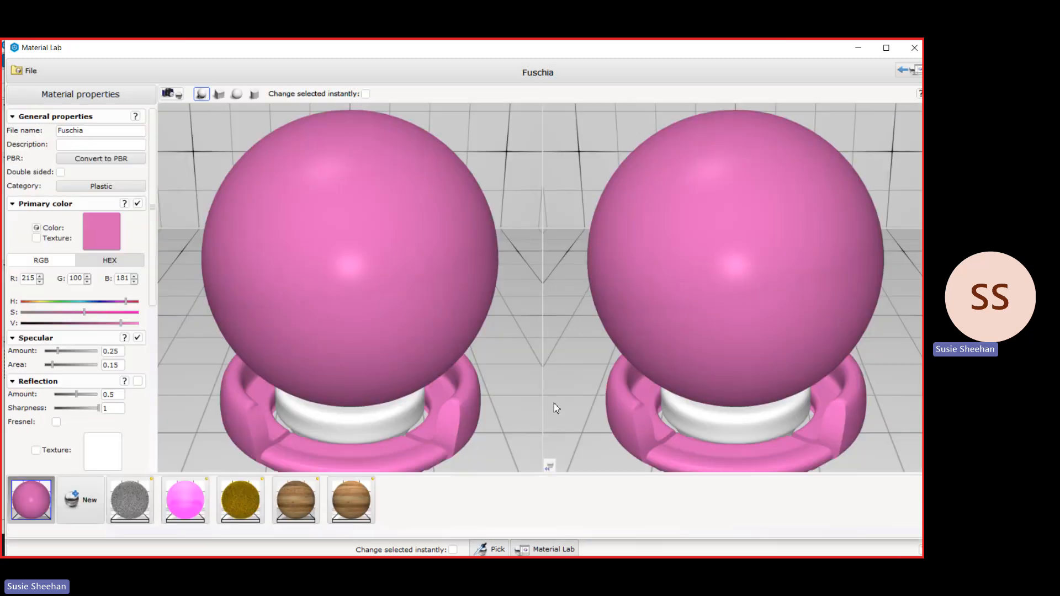
pyautogui.click(119, 159)
pyautogui.scroll(-5, 143, 331)
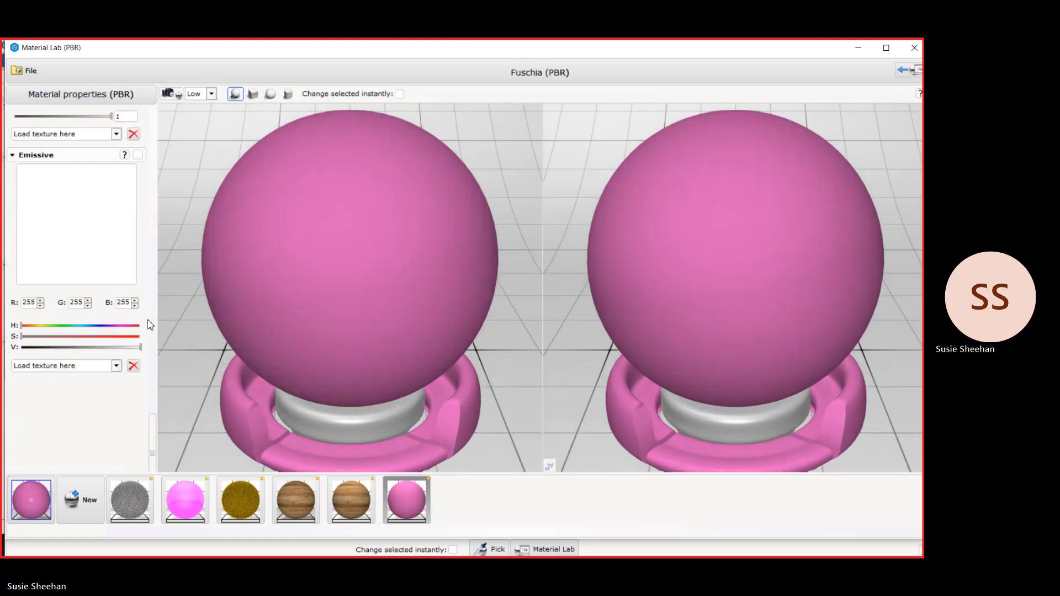
pyautogui.scroll(10, 147, 319)
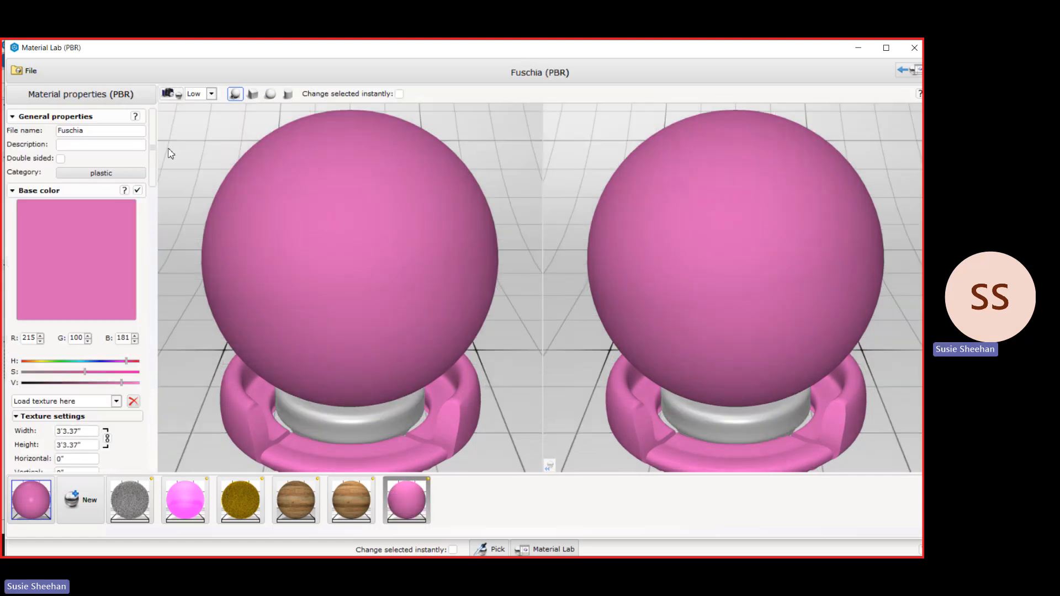
# Enable opacity on the Fuschia PBR material at 0.937 and metallic at 0.868.
pyautogui.scroll(-5, 144, 299)
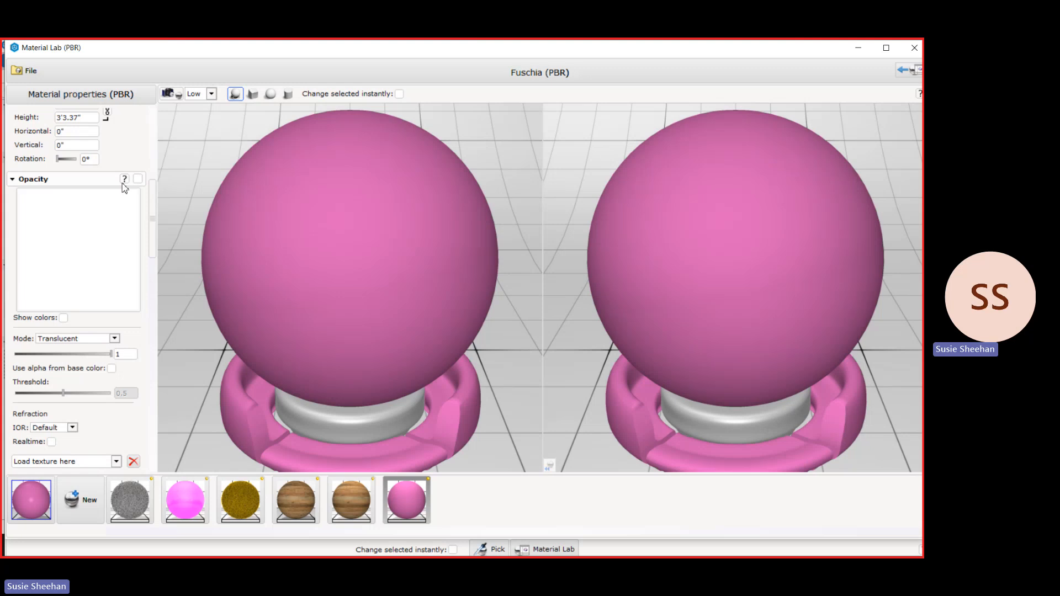
pyautogui.click(138, 179)
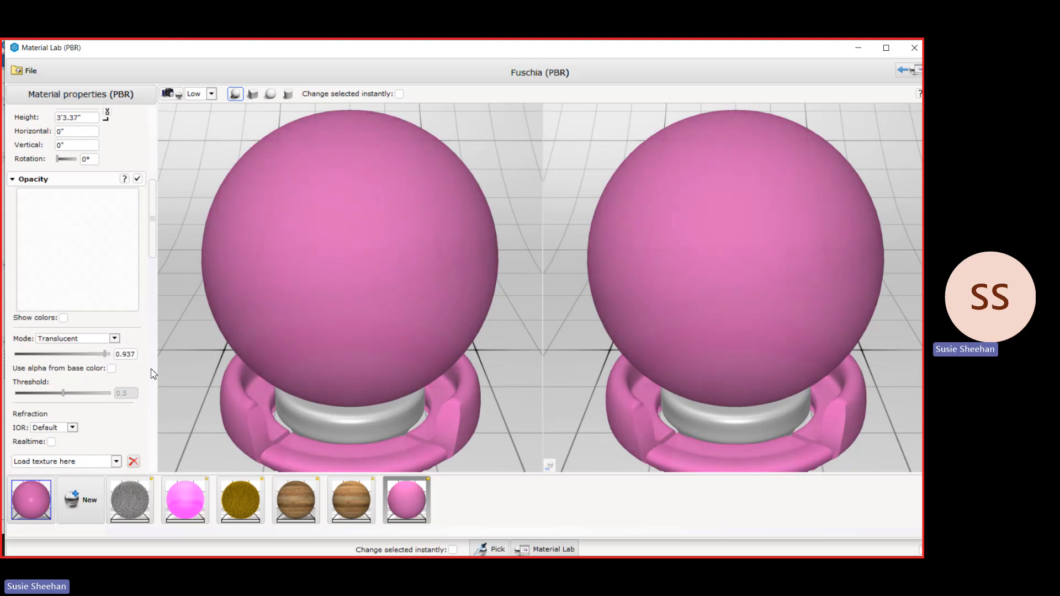
pyautogui.scroll(-4, 149, 370)
pyautogui.click(138, 290)
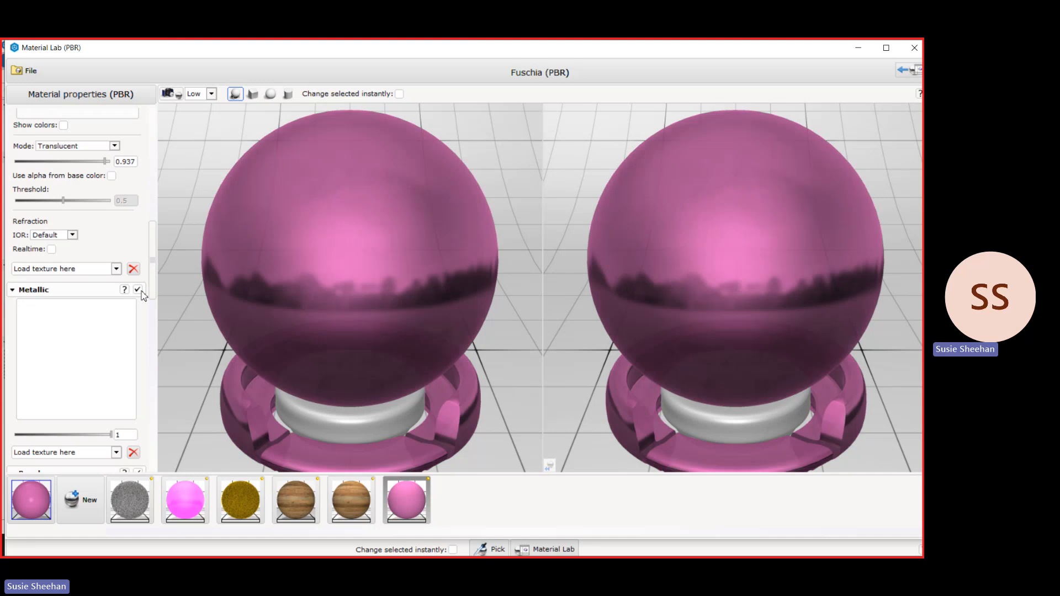
pyautogui.scroll(-2, 140, 321)
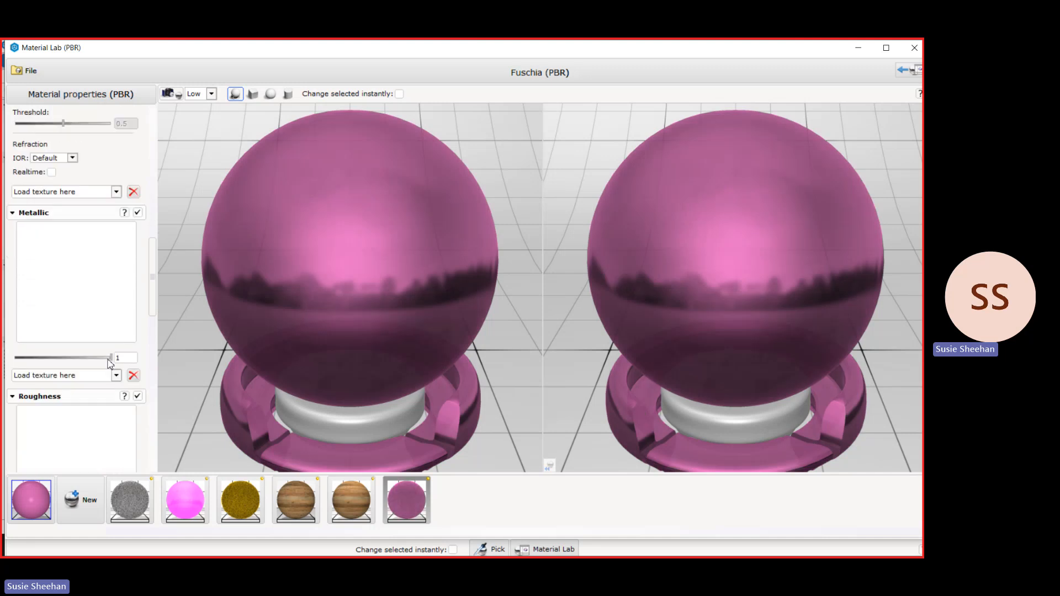
pyautogui.moveTo(110, 358)
pyautogui.mouseDown()
pyautogui.moveTo(25, 358)
pyautogui.moveTo(102, 357)
pyautogui.mouseUp()
# Enable Emissive on the Fuschia PBR material and set its colour to bright magenta, RGB 254, 50, 255.
pyautogui.scroll(-7, 147, 344)
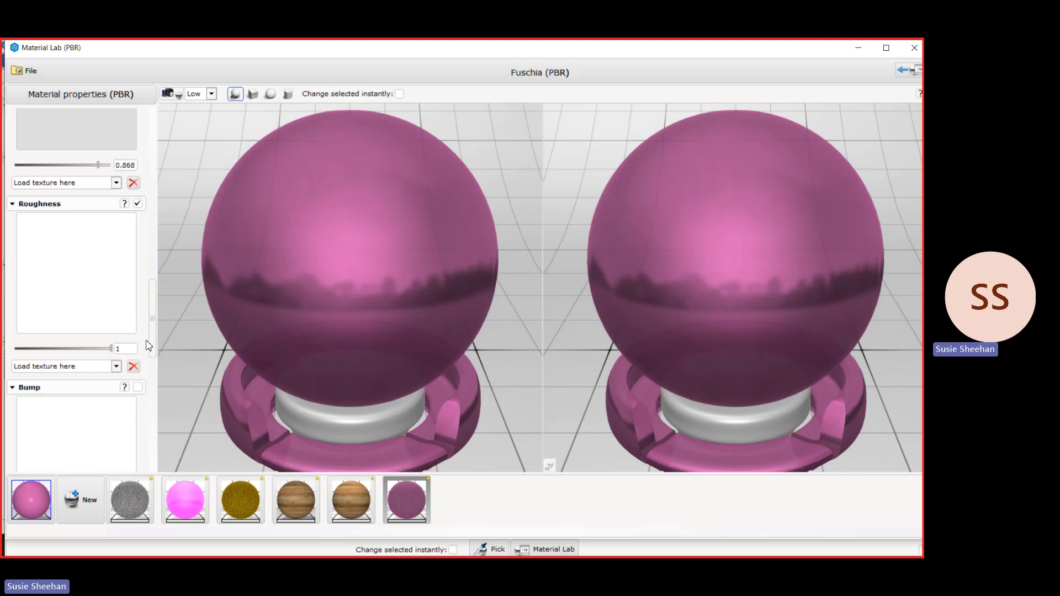
pyautogui.scroll(-9, 138, 319)
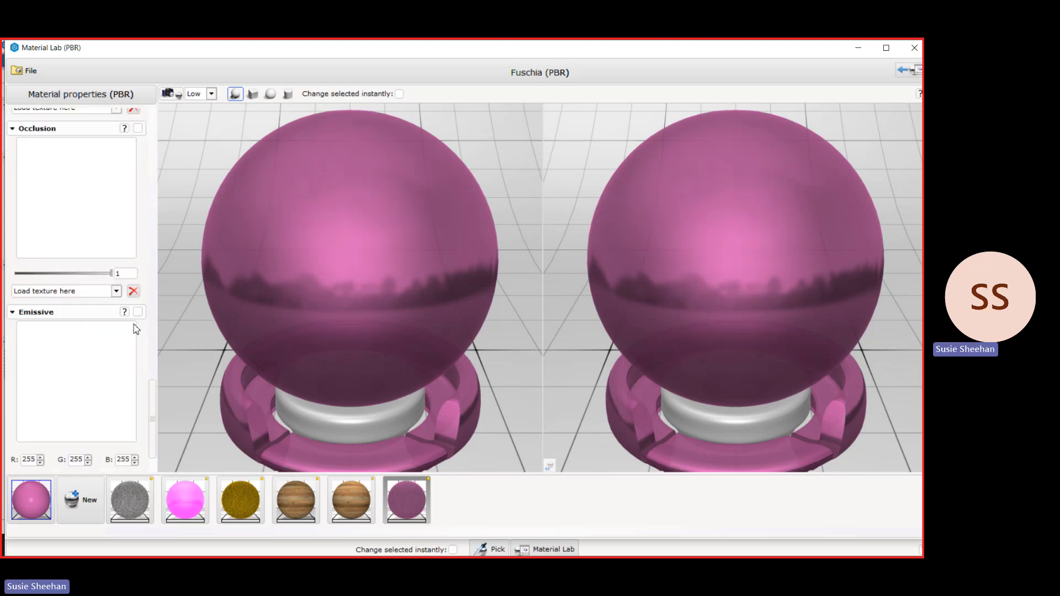
pyautogui.scroll(-1, 137, 326)
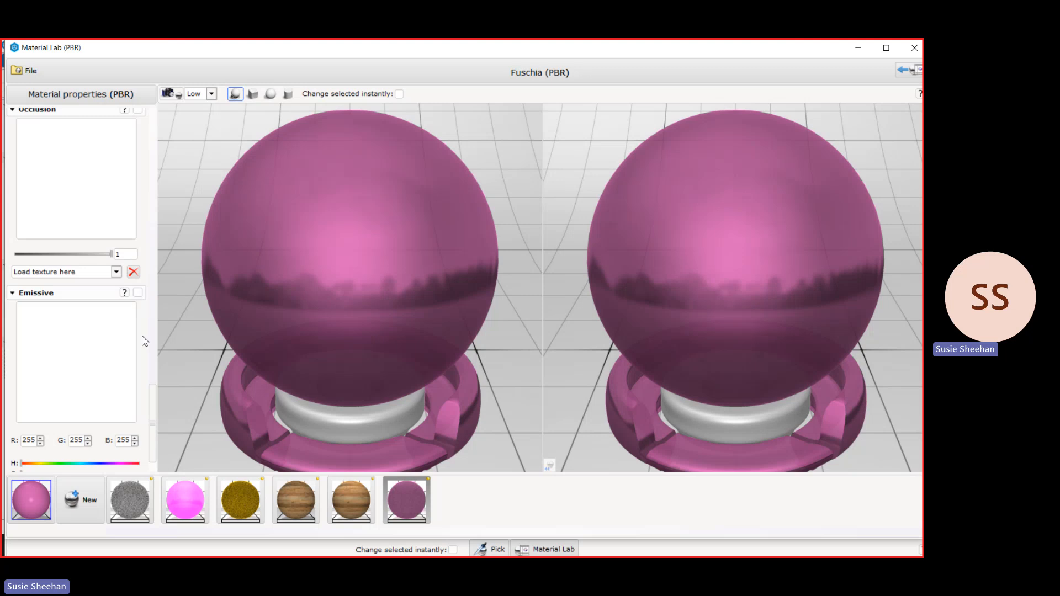
pyautogui.scroll(-1, 145, 341)
pyautogui.click(139, 254)
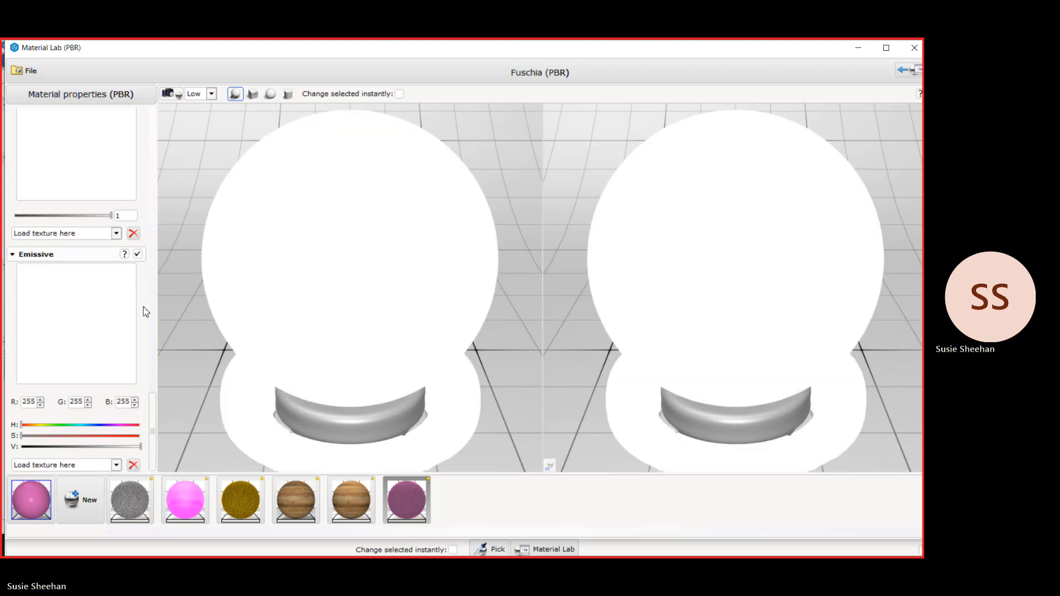
pyautogui.scroll(-1, 44, 320)
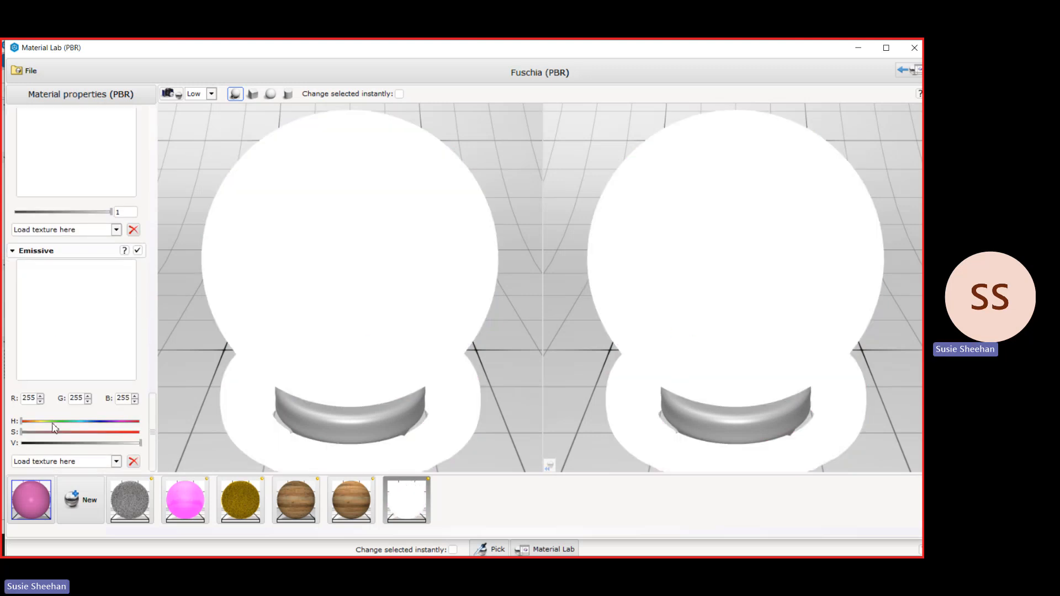
pyautogui.moveTo(54, 432); pyautogui.dragTo(120, 432)
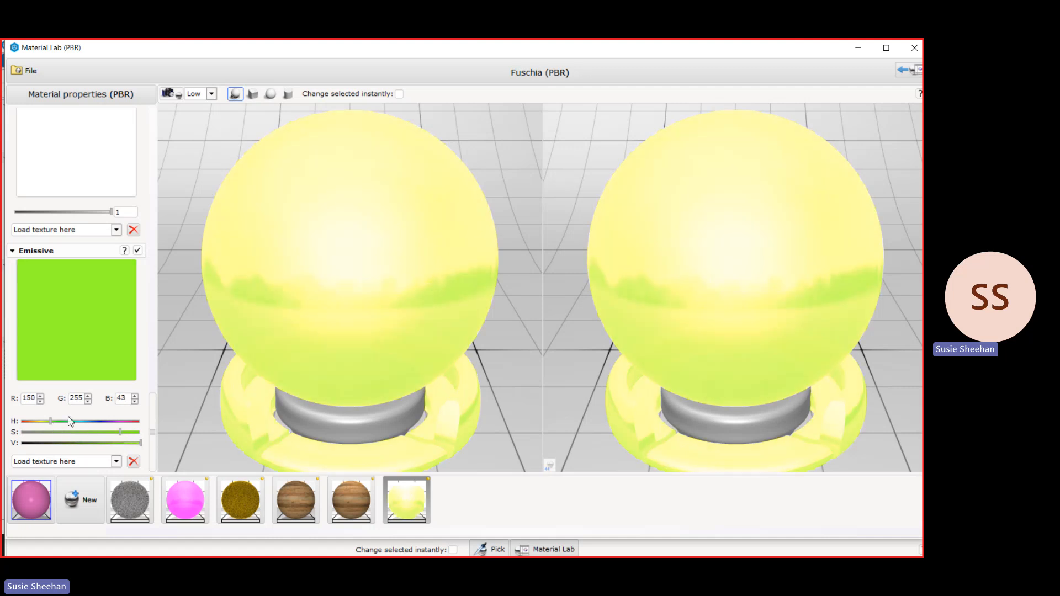
pyautogui.moveTo(50, 422); pyautogui.dragTo(117, 432)
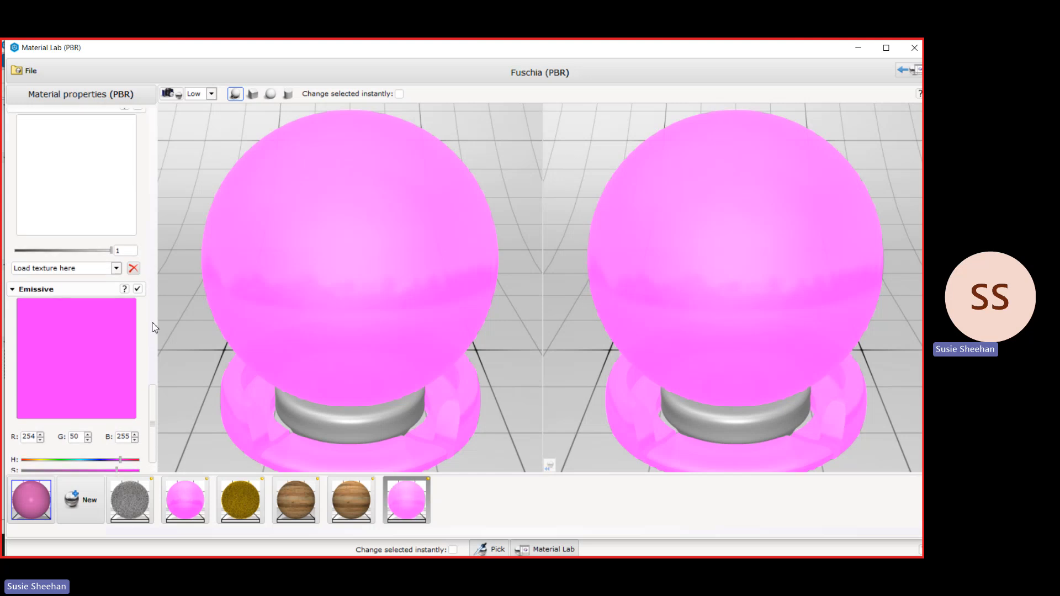
# Minimize the Material Lab and Material Explorer and apply the emissive Fuschia PBR material to the entire Play sign.
pyautogui.click(859, 49)
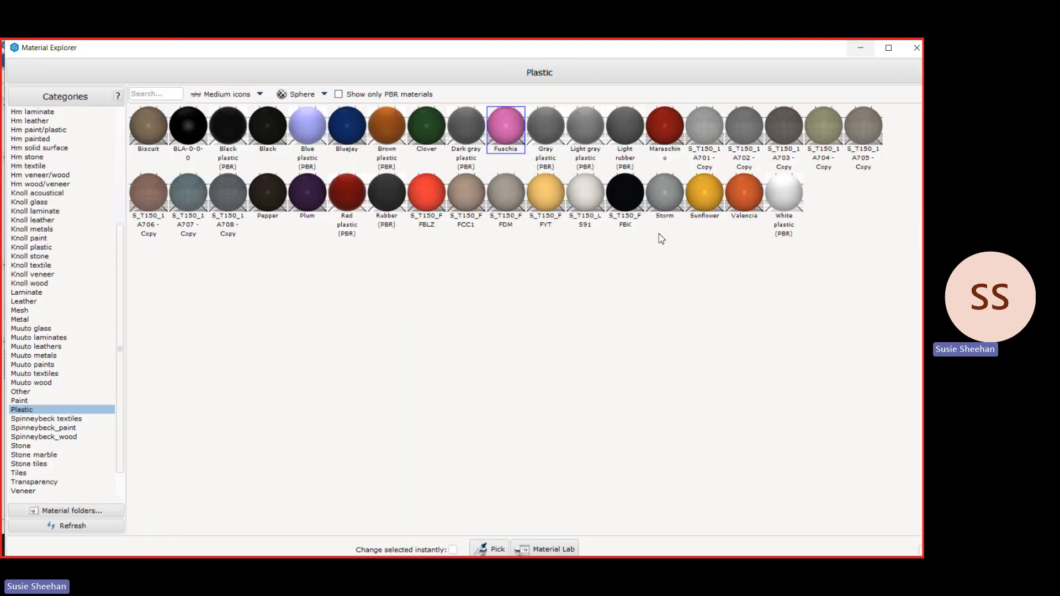
pyautogui.click(860, 49)
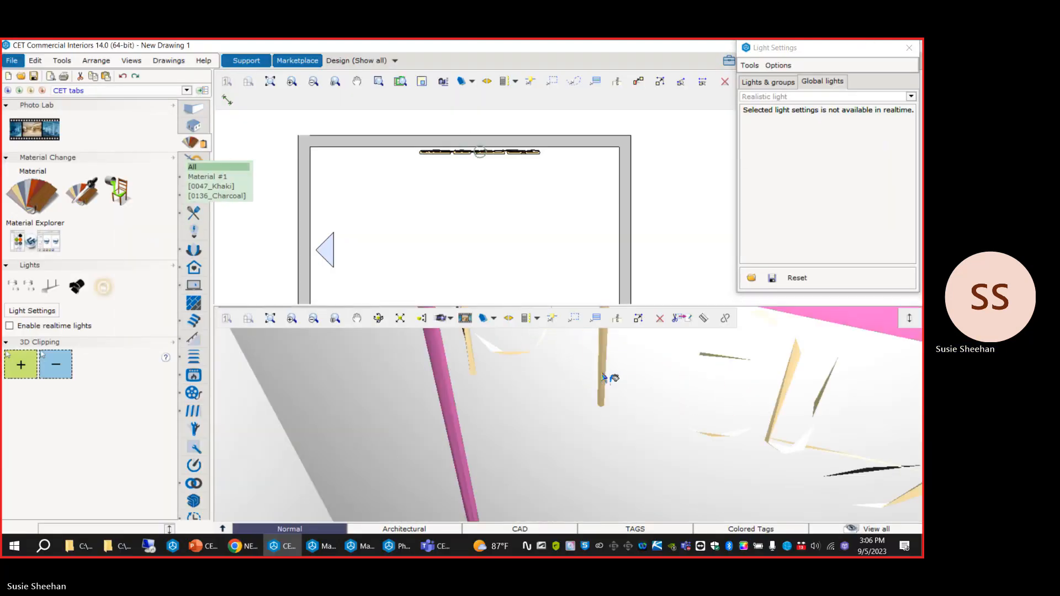
pyautogui.click(605, 378)
pyautogui.moveTo(606, 378); pyautogui.dragTo(515, 406, button='middle')
pyautogui.scroll(-2, 535, 367)
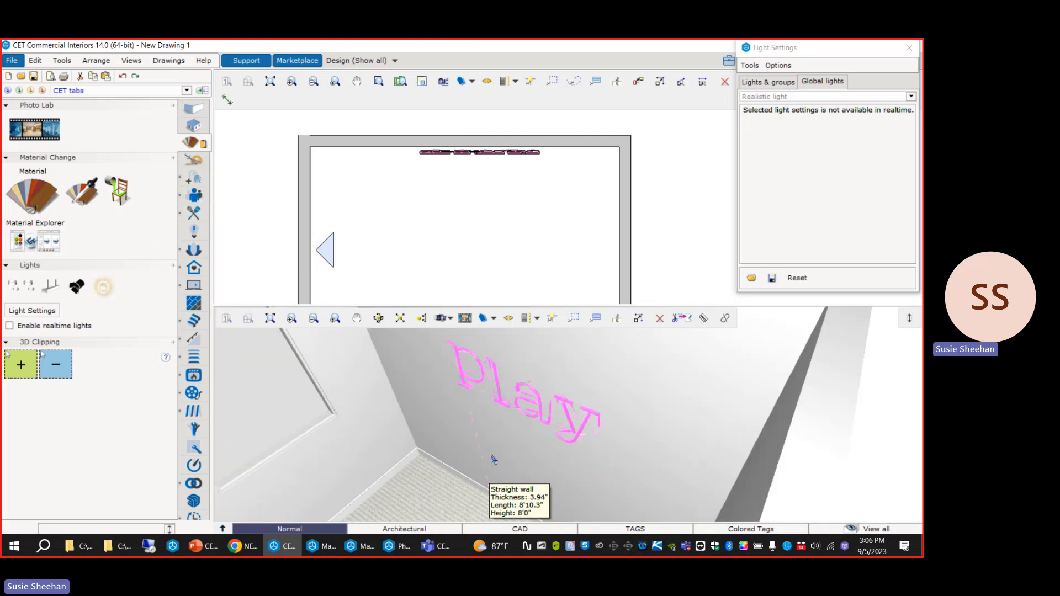
# Place an omni light in front of the letter P of the Play sign.
pyautogui.click(195, 232)
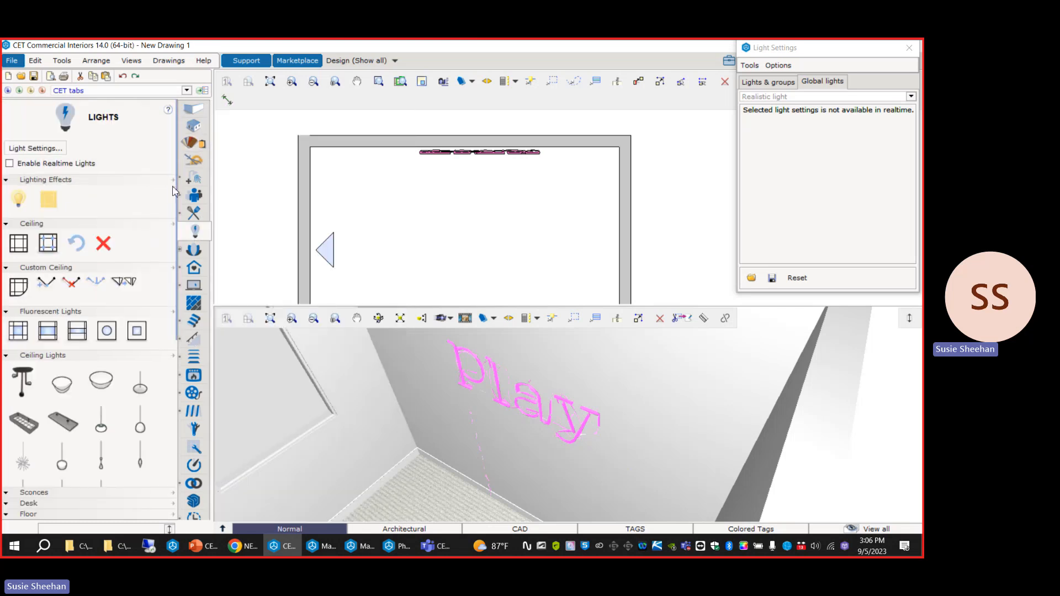
pyautogui.click(22, 206)
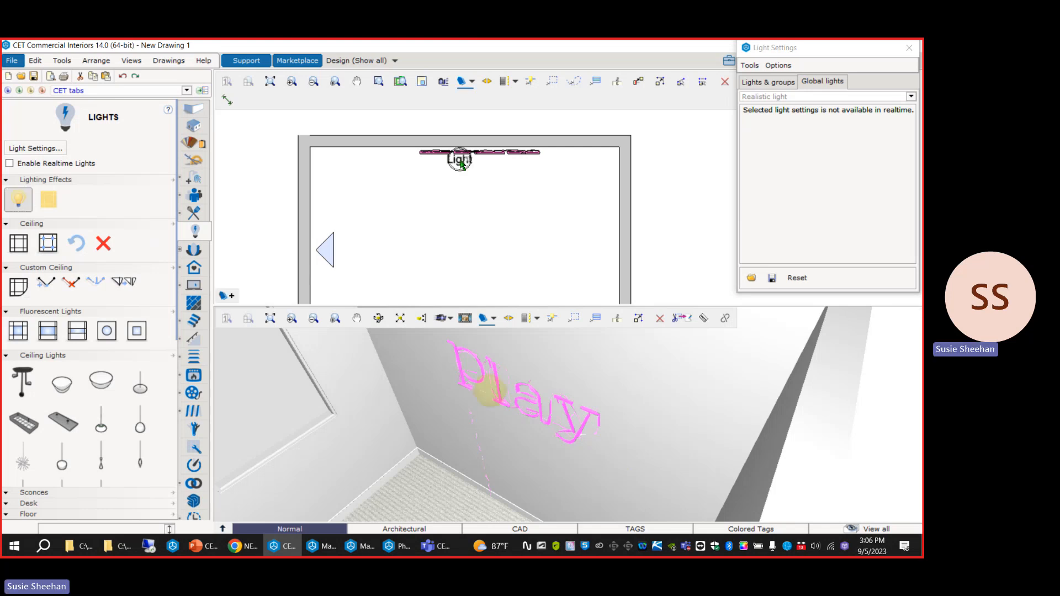
pyautogui.scroll(2, 436, 168)
pyautogui.click(413, 175)
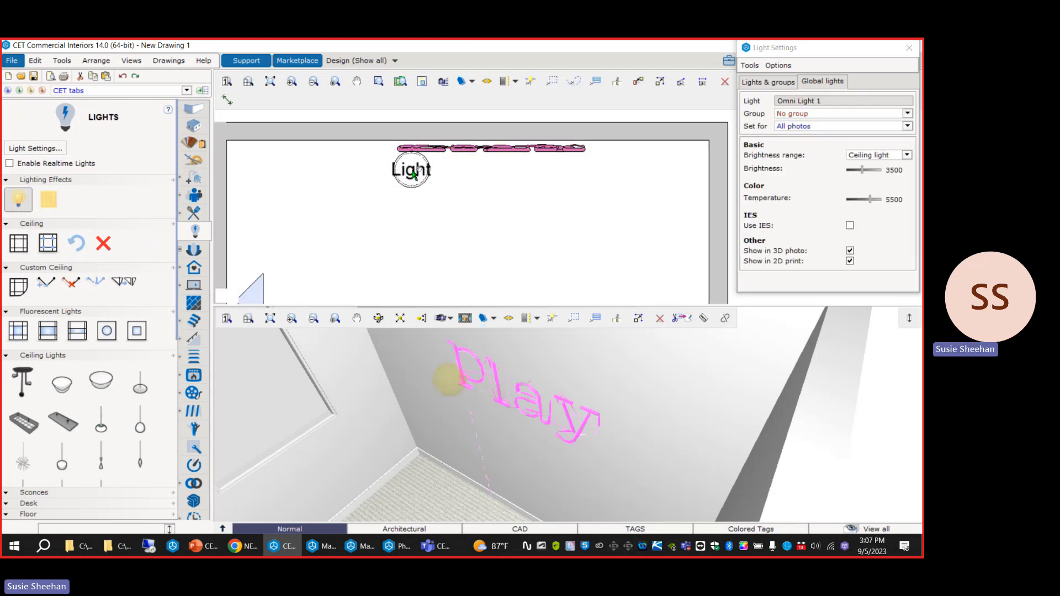
# Scale the omni light to 1.18182 and raise it to an elevation of 5'4.12" beside the letter P.
pyautogui.scroll(5, 527, 375)
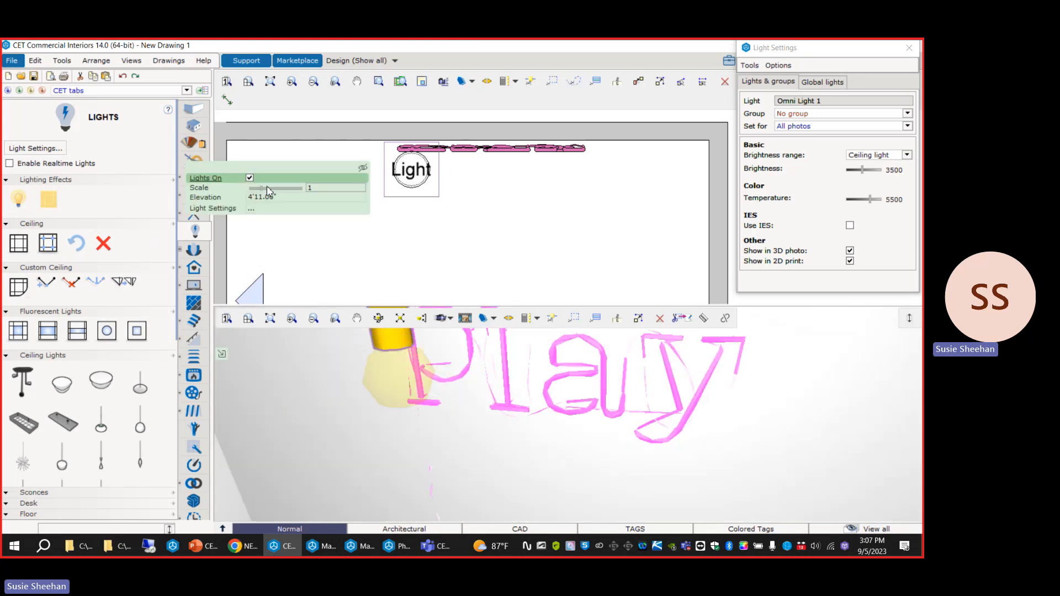
pyautogui.moveTo(270, 187)
pyautogui.mouseDown()
pyautogui.moveTo(287, 193)
pyautogui.moveTo(265, 195)
pyautogui.mouseUp()
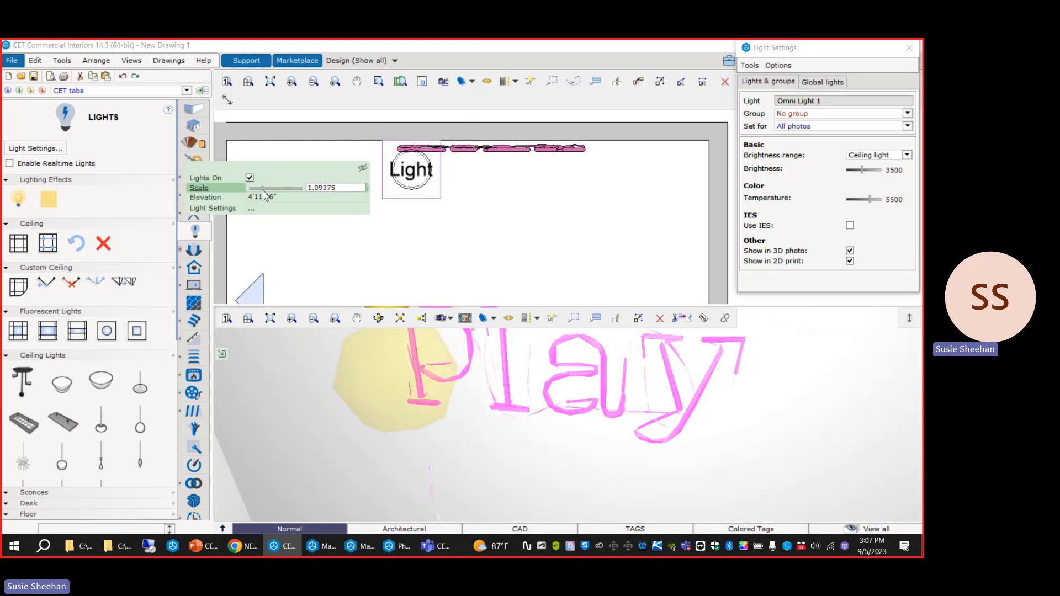
pyautogui.scroll(-2, 433, 426)
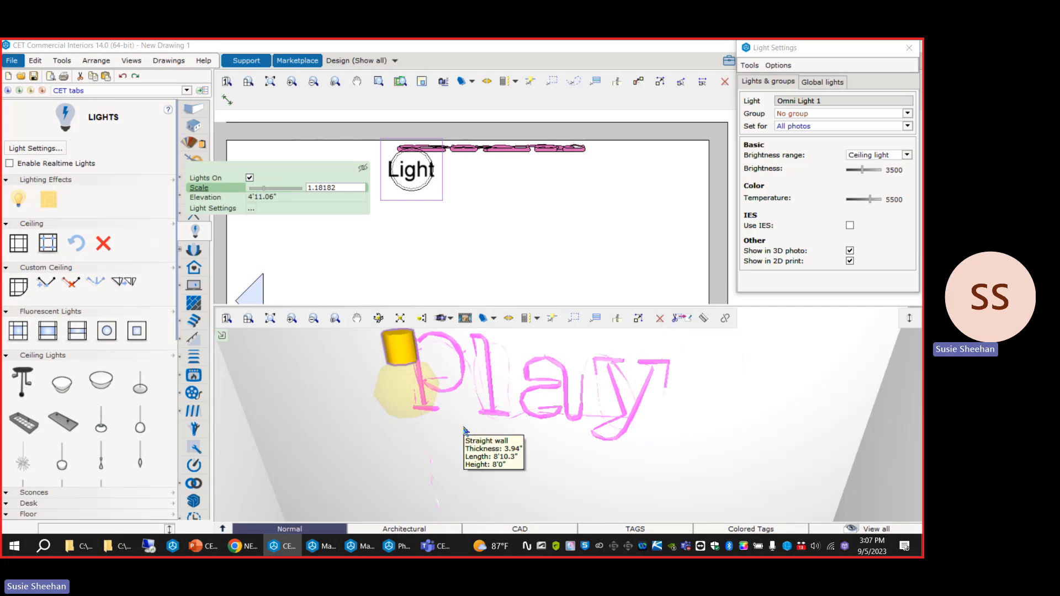
pyautogui.moveTo(467, 432)
pyautogui.mouseDown(button='middle')
pyautogui.moveTo(457, 440)
pyautogui.moveTo(470, 438)
pyautogui.mouseUp(button='middle')
pyautogui.moveTo(406, 348)
pyautogui.mouseDown()
pyautogui.moveTo(396, 329)
pyautogui.moveTo(403, 370)
pyautogui.moveTo(403, 351)
pyautogui.moveTo(408, 359)
pyautogui.mouseUp()
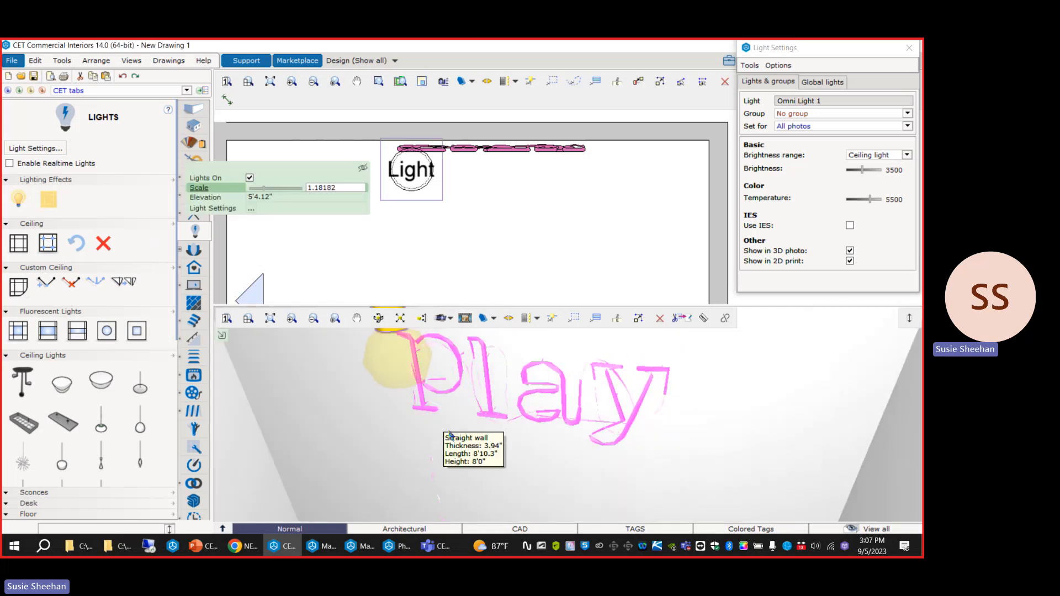
# Copy the omni light onto the same plan position and lower the copy to the foot of the letter P.
pyautogui.hotkey('ctrl', 'c')
pyautogui.hotkey('ctrl', 'v')
pyautogui.click(413, 175)
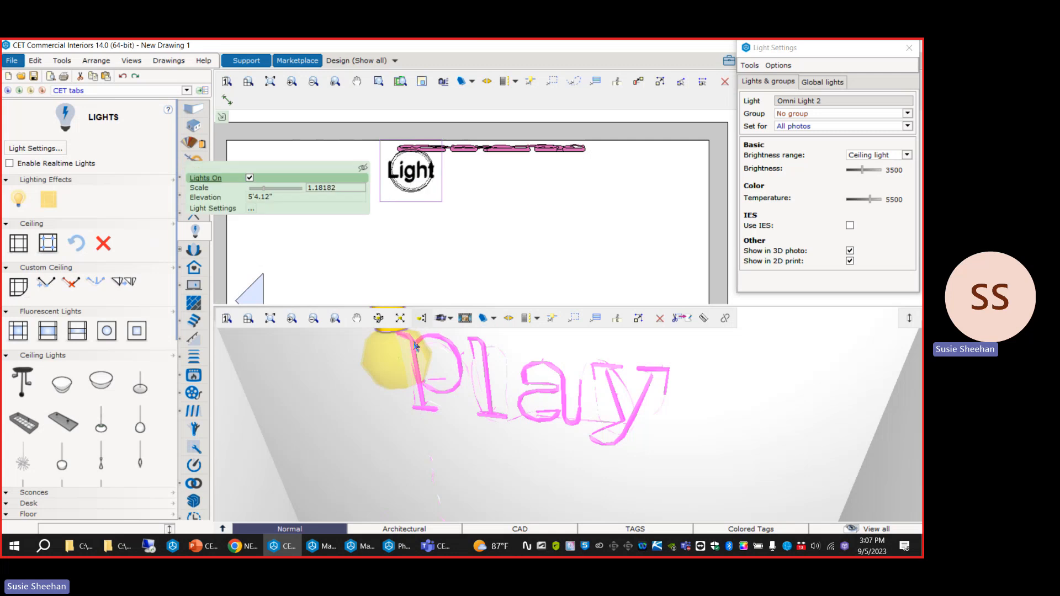
pyautogui.scroll(-2, 392, 431)
pyautogui.moveTo(395, 357); pyautogui.dragTo(407, 408)
pyautogui.scroll(-2, 459, 260)
pyautogui.click(515, 148)
pyautogui.moveTo(464, 438)
pyautogui.mouseDown(button='middle')
pyautogui.moveTo(494, 395)
pyautogui.moveTo(445, 438)
pyautogui.mouseUp(button='middle')
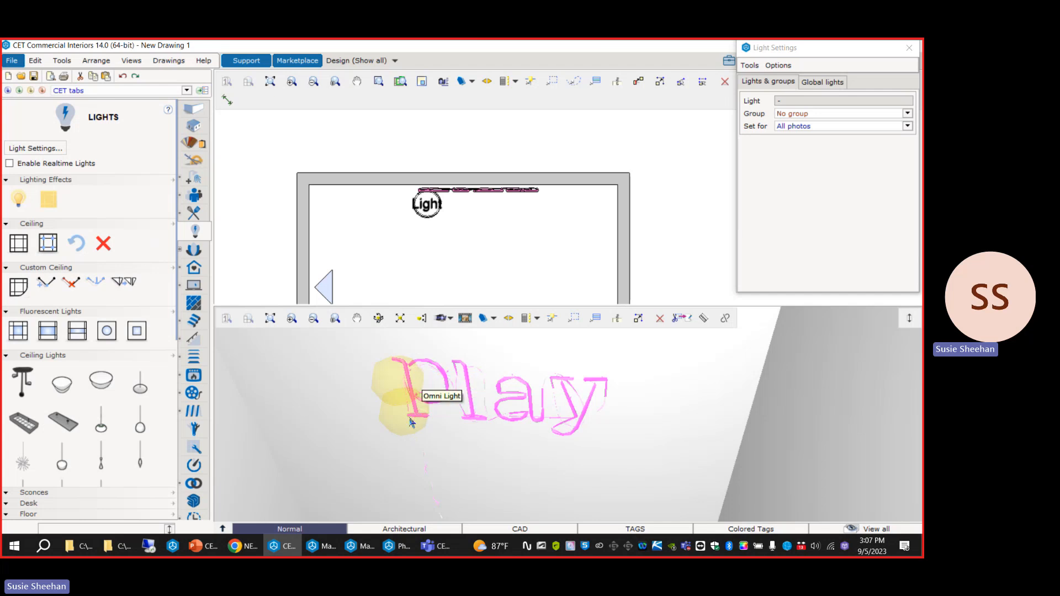
# Switch to the PowerPoint deck to view the "My Attempt" neon sign slide, and return to CET.
pyautogui.click(203, 547)
pyautogui.scroll(1, 660, 339)
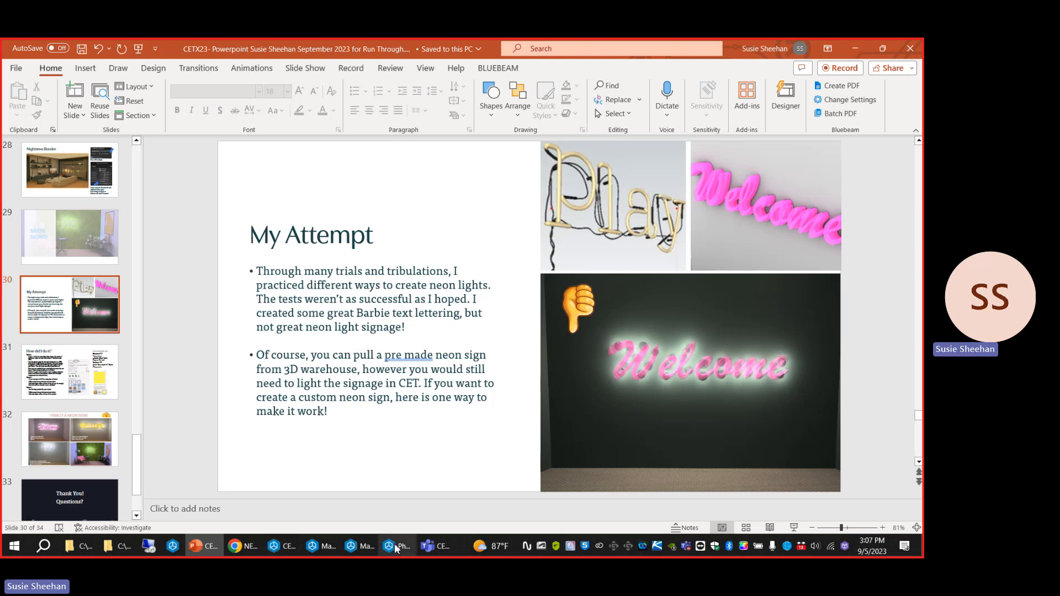
pyautogui.click(287, 547)
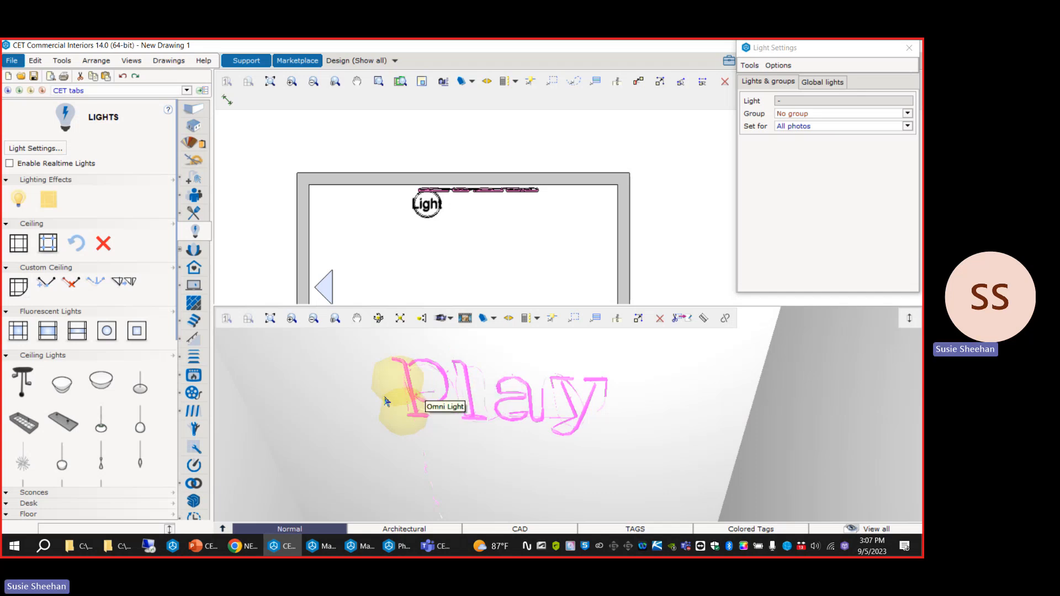
# Delete both omni lights and the Play sign from the back wall.
pyautogui.click(403, 426)
pyautogui.click(415, 408)
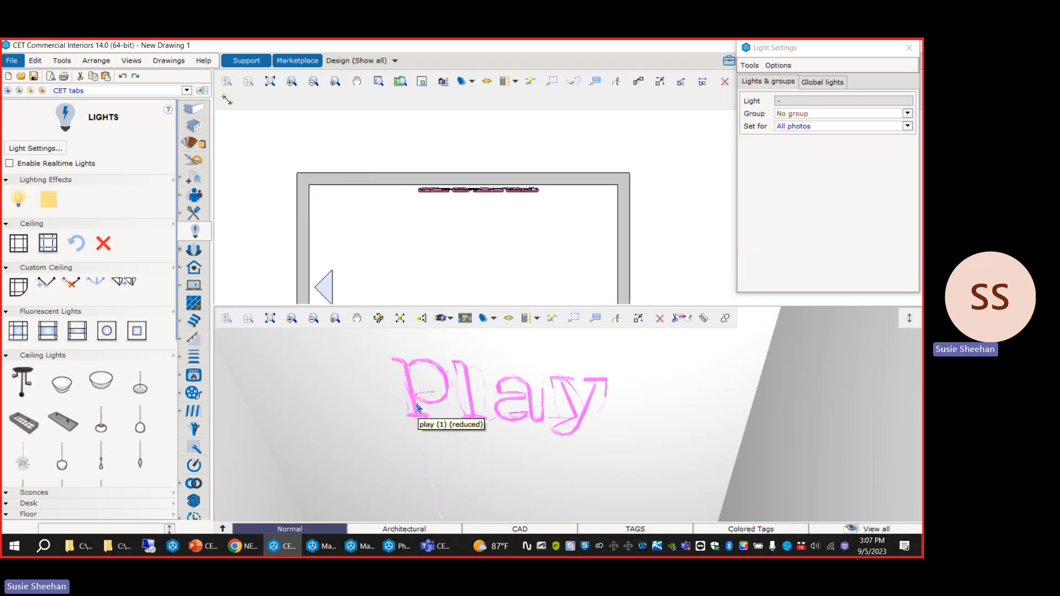
pyautogui.press('Delete')
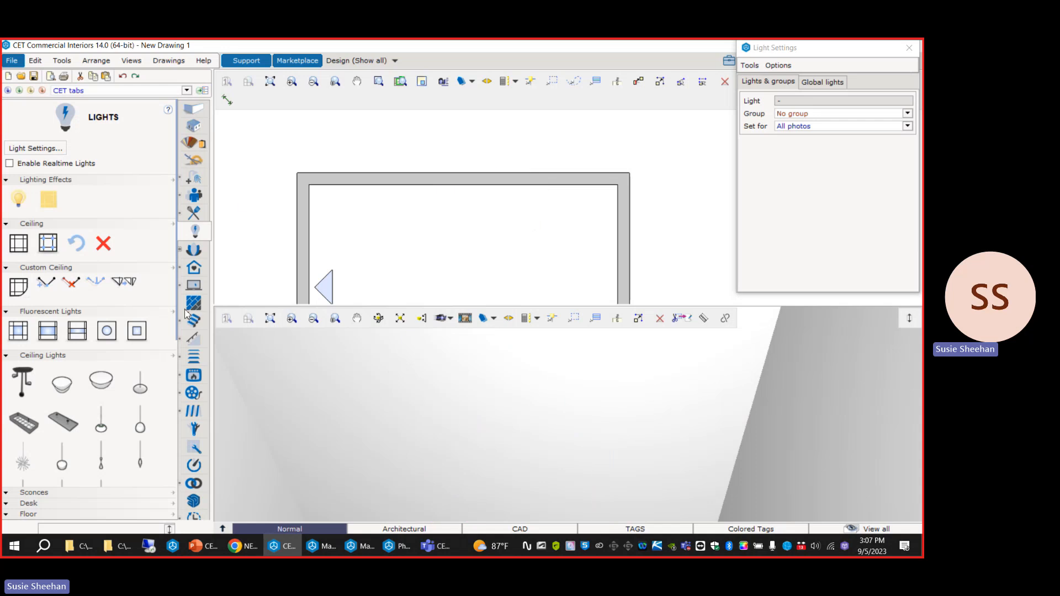
# Insert a "Welcome!" 3D Text near the middle of the back wall and select it.
pyautogui.click(195, 108)
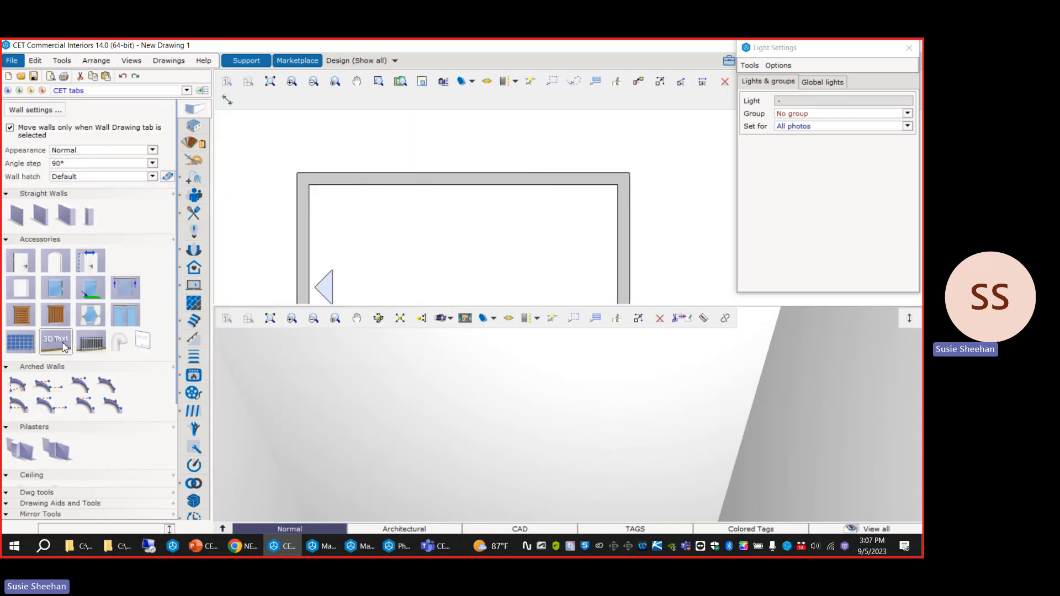
pyautogui.click(56, 340)
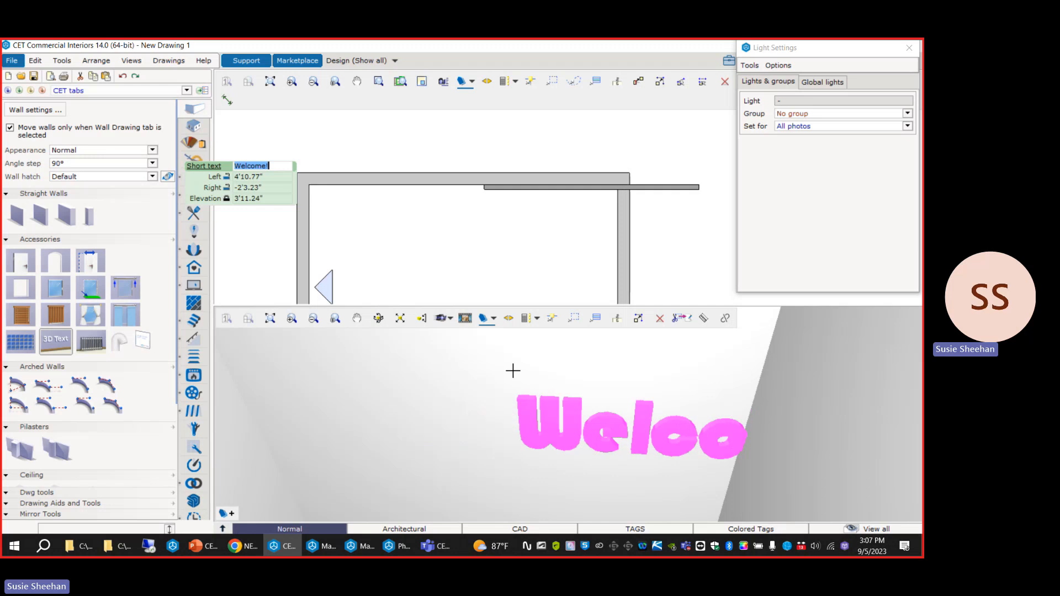
pyautogui.click(356, 415)
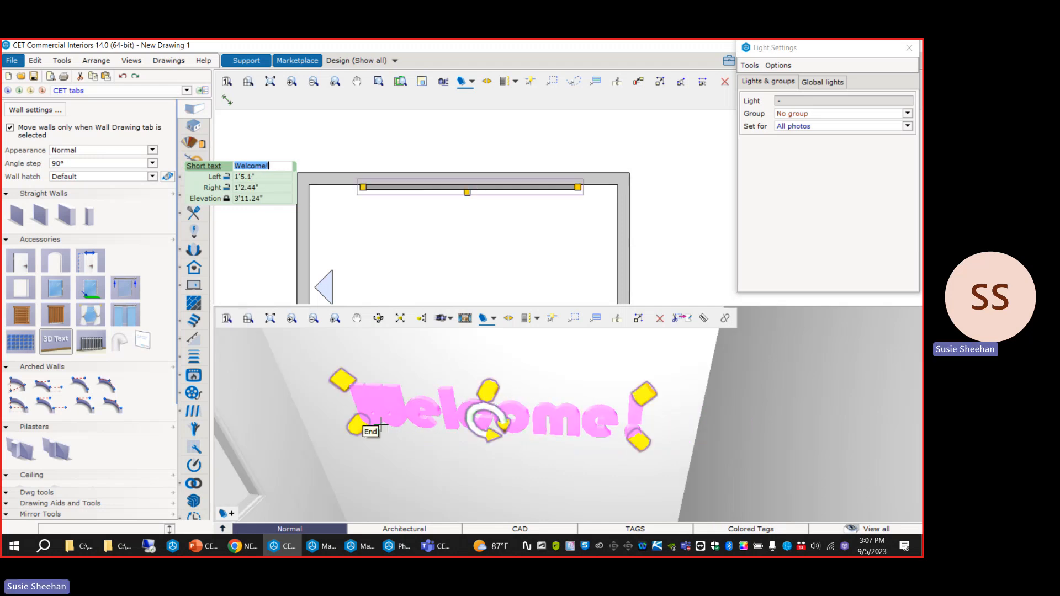
pyautogui.click(381, 426)
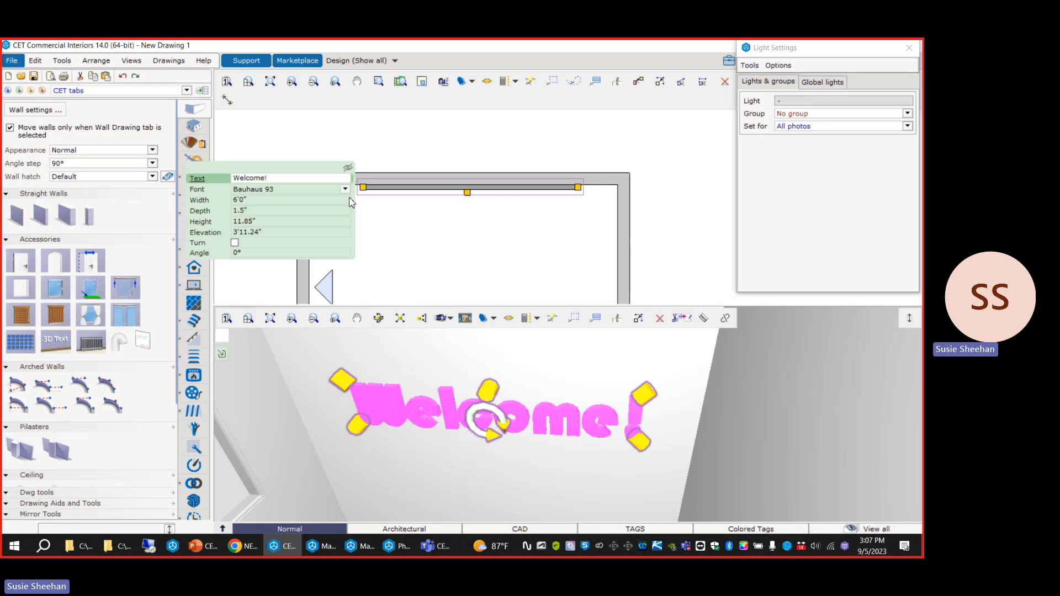
# Switch to the PowerPoint deck to read the "How did I do it?" slide, and return to CET.
pyautogui.click(196, 546)
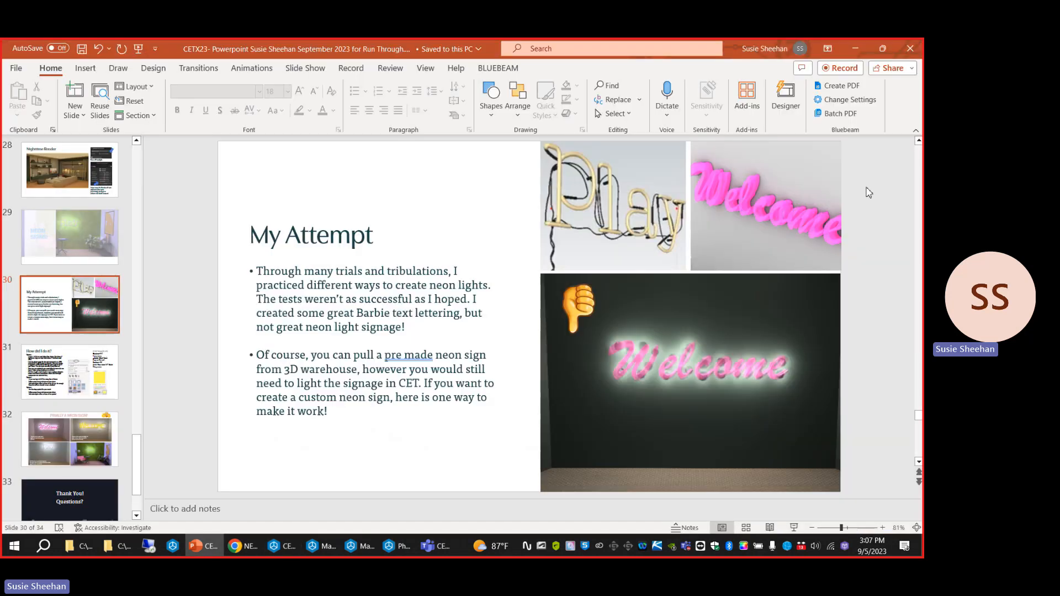
pyautogui.press('pagedown')
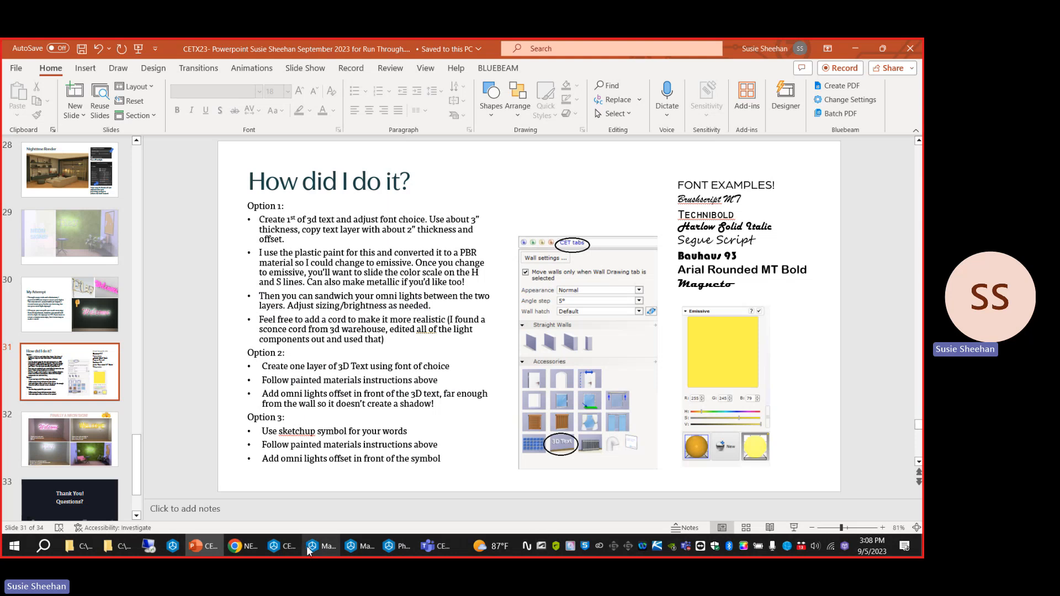
pyautogui.click(282, 546)
# Look at the available fonts for the Welcome! 3D text without changing the font.
pyautogui.click(279, 189)
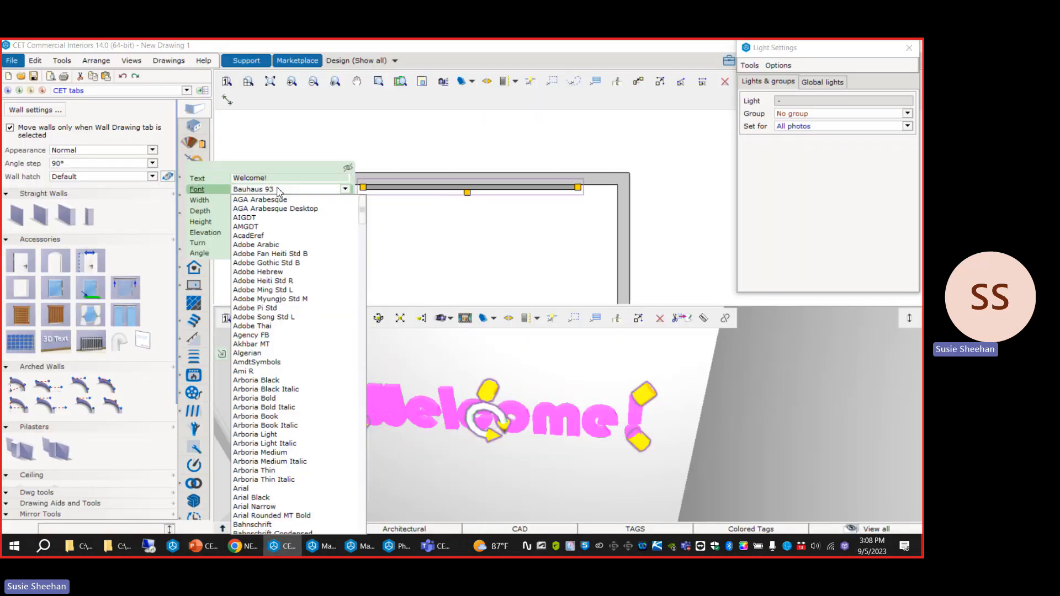
pyautogui.click(279, 189)
pyautogui.click(362, 148)
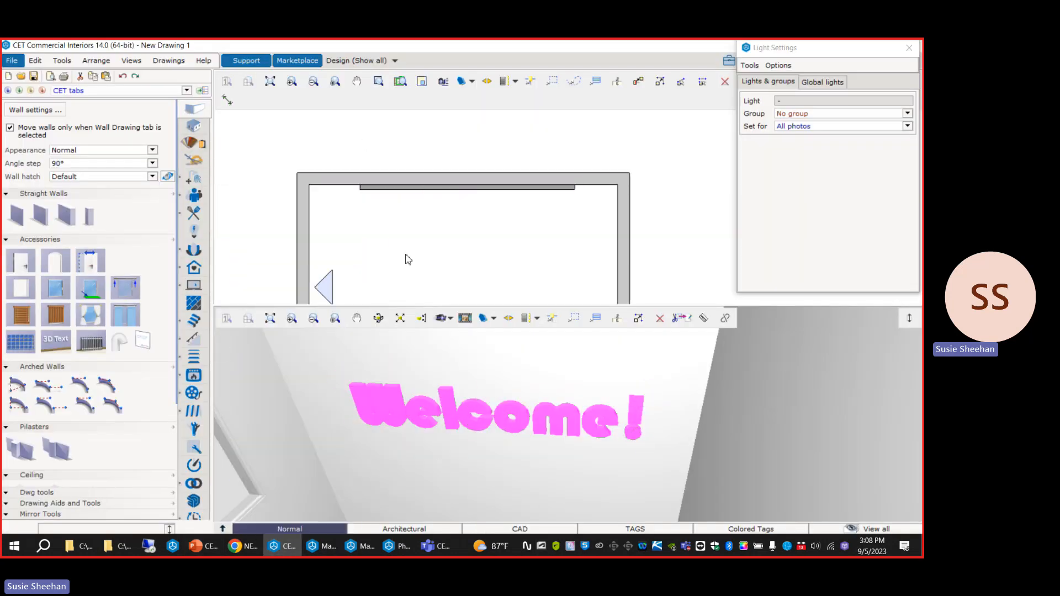
# Set the Welcome! 3D text's width to 5'0" and its elevation to 5'0".
pyautogui.scroll(3, 400, 428)
pyautogui.click(396, 410)
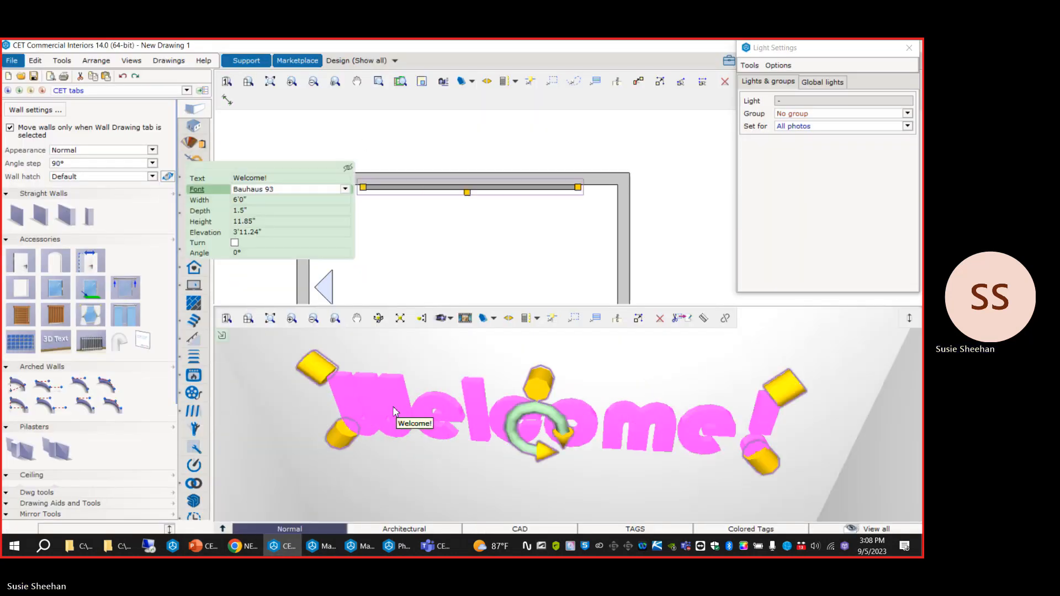
pyautogui.click(265, 200)
pyautogui.press('Return')
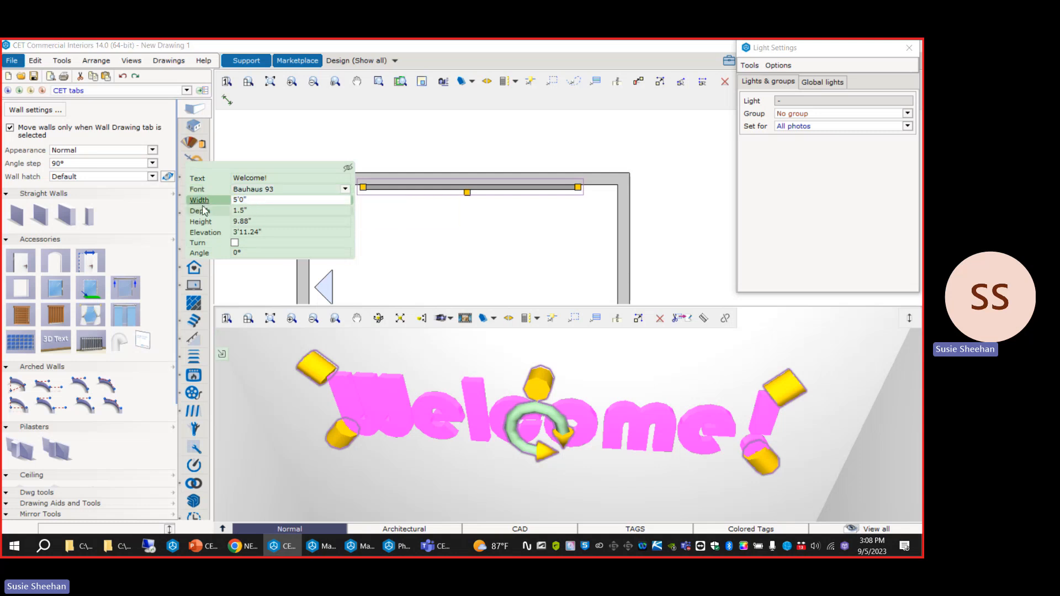
pyautogui.click(270, 232)
pyautogui.write("5'")
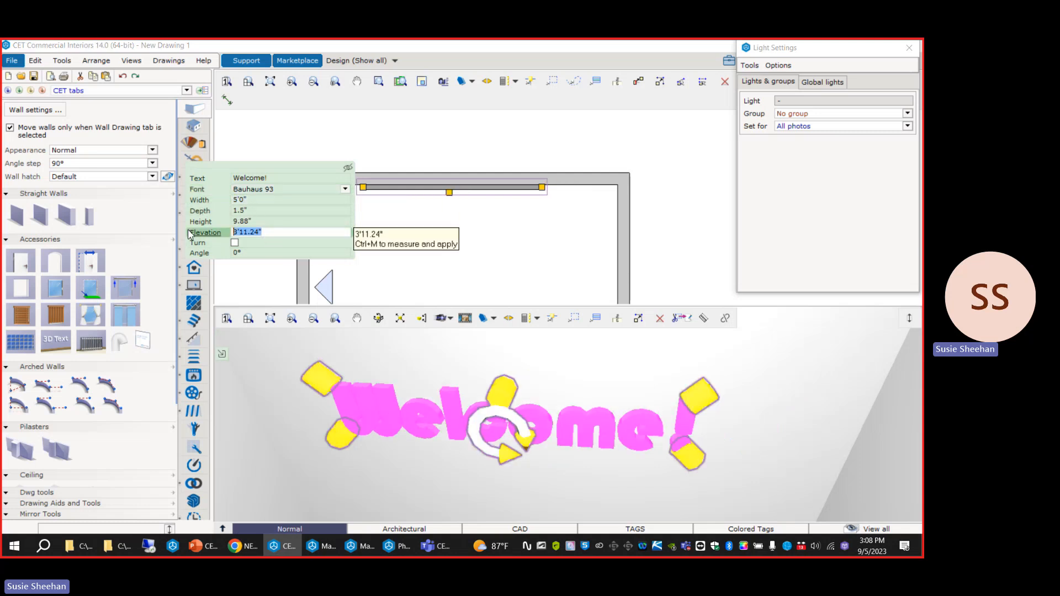
pyautogui.press('Return')
pyautogui.moveTo(485, 390); pyautogui.dragTo(482, 439)
pyautogui.scroll(3, 449, 366)
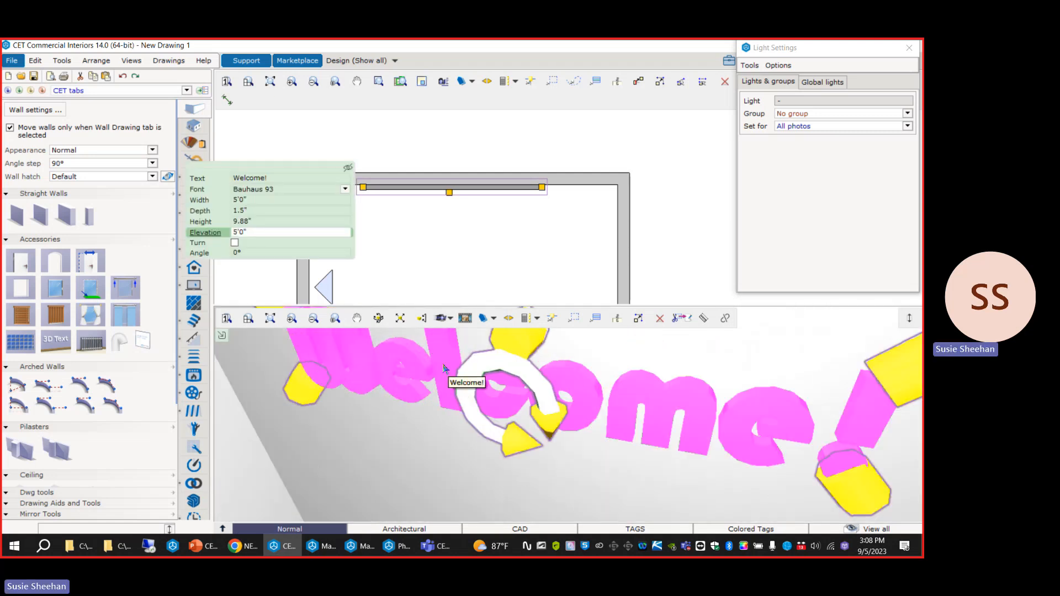
# Set the Welcome! 3D text's depth to 2" and deselect it.
pyautogui.click(260, 211)
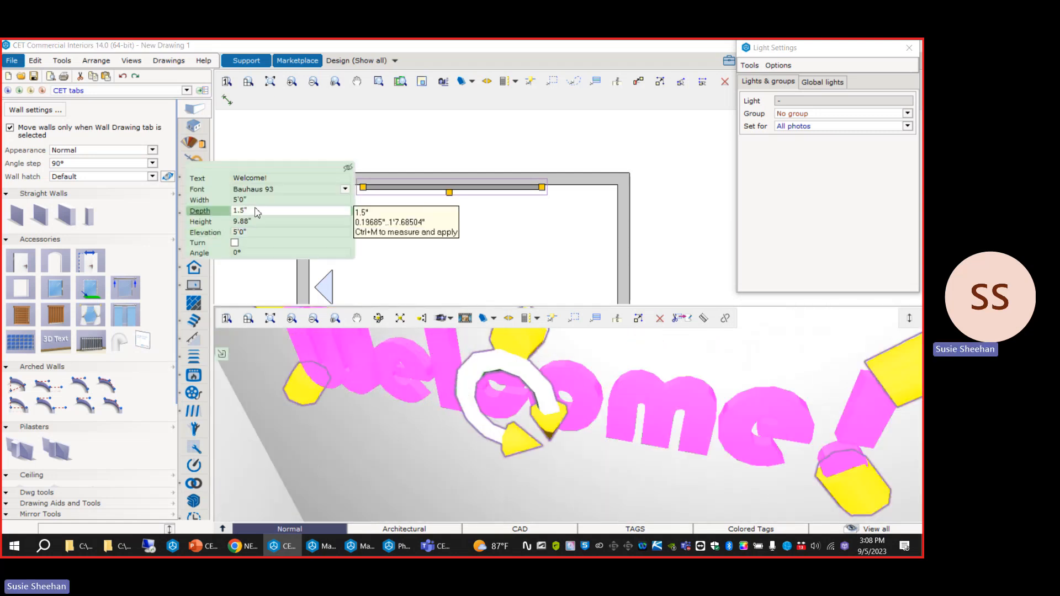
pyautogui.moveTo(247, 212); pyautogui.dragTo(204, 222)
pyautogui.write('2')
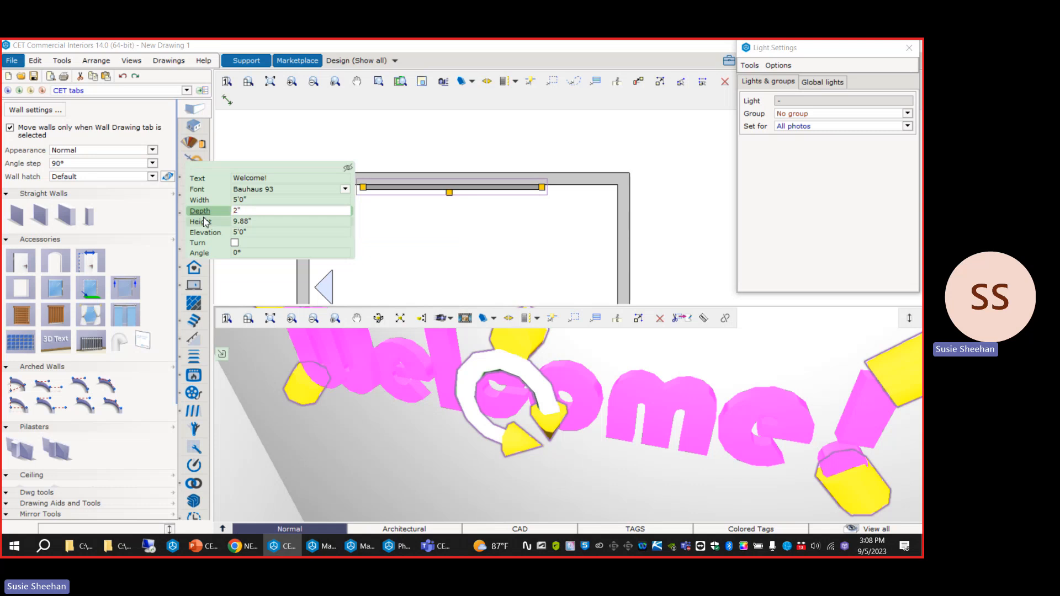
pyautogui.press('Return')
pyautogui.scroll(-3, 460, 437)
pyautogui.scroll(-2, 460, 436)
pyautogui.moveTo(461, 436); pyautogui.dragTo(459, 423, button='middle')
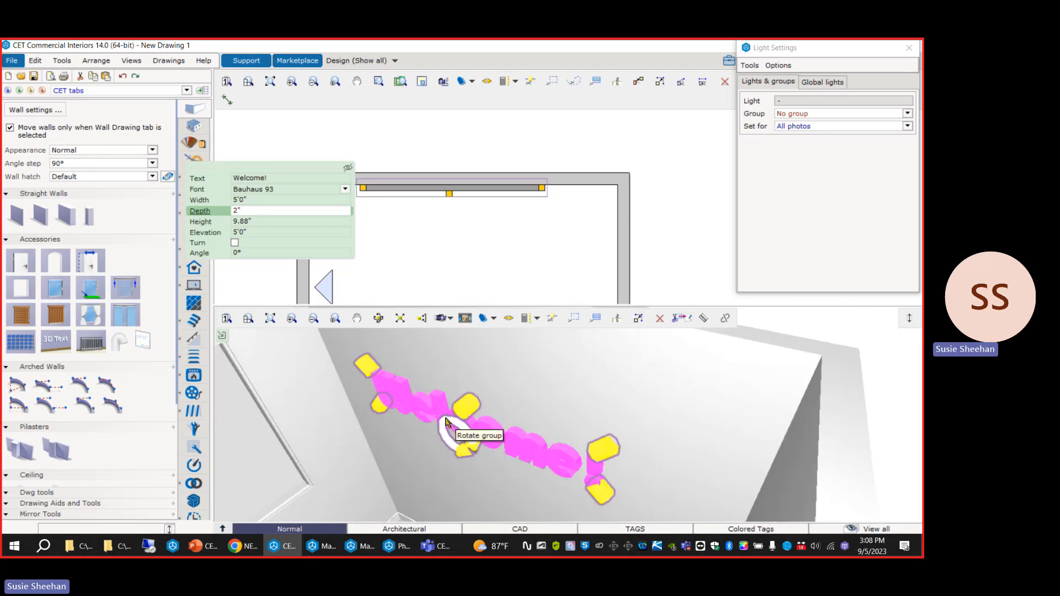
pyautogui.scroll(3, 433, 424)
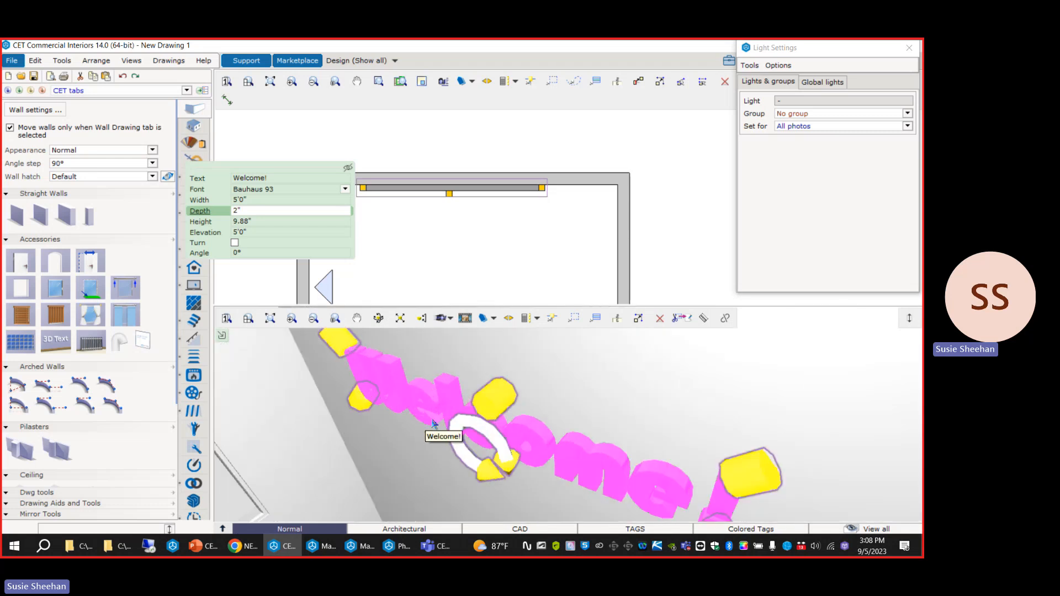
pyautogui.click(310, 159)
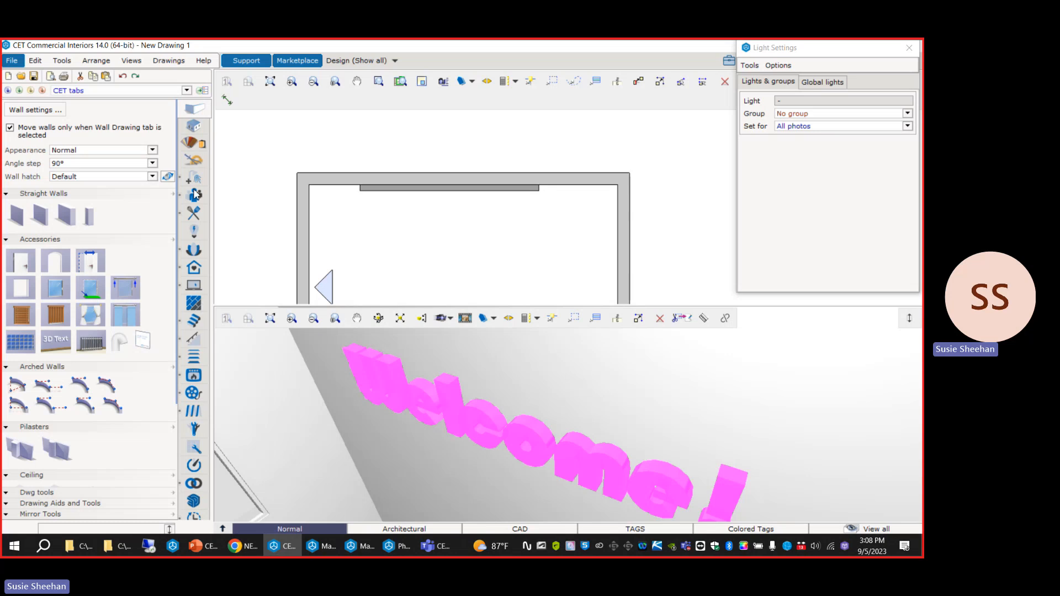
# Review the Fuschia plastic's PBR properties in Material Lab without changing them, then return to the drawing.
pyautogui.click(195, 144)
pyautogui.click(38, 249)
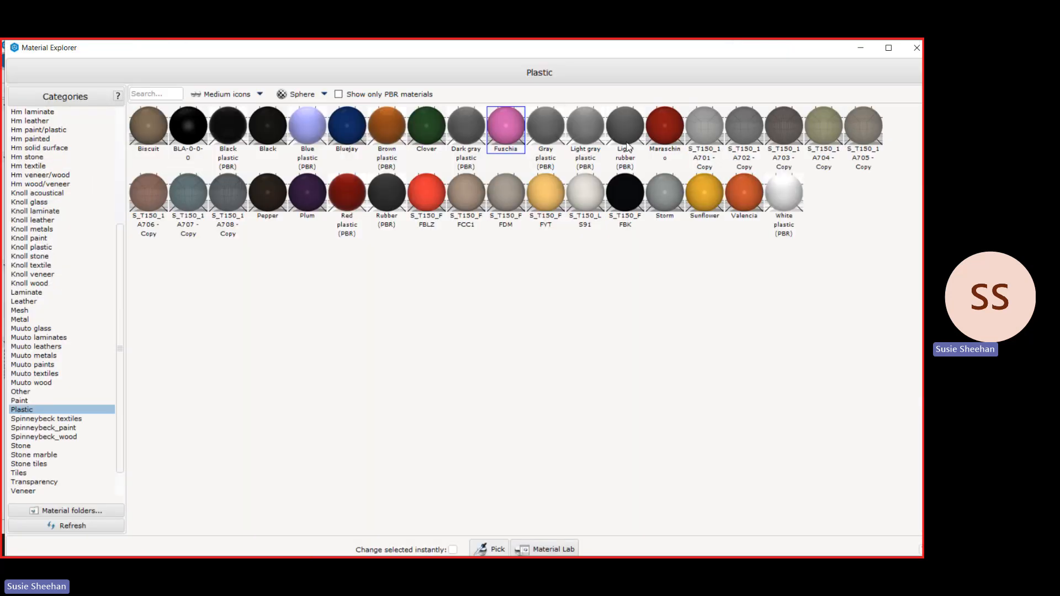
pyautogui.click(546, 549)
pyautogui.scroll(5, 113, 350)
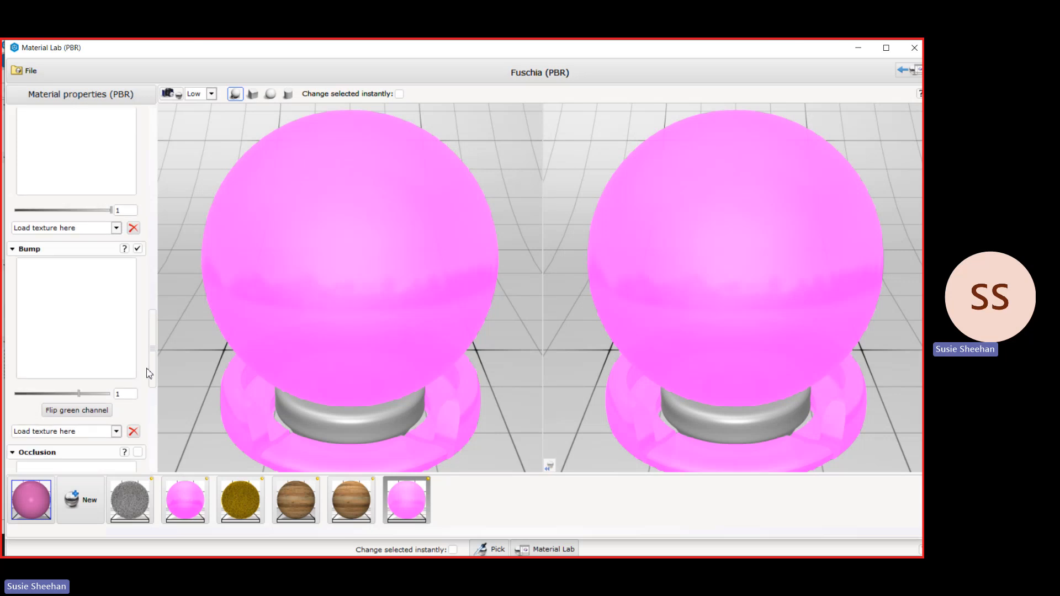
pyautogui.moveTo(152, 371); pyautogui.dragTo(153, 153)
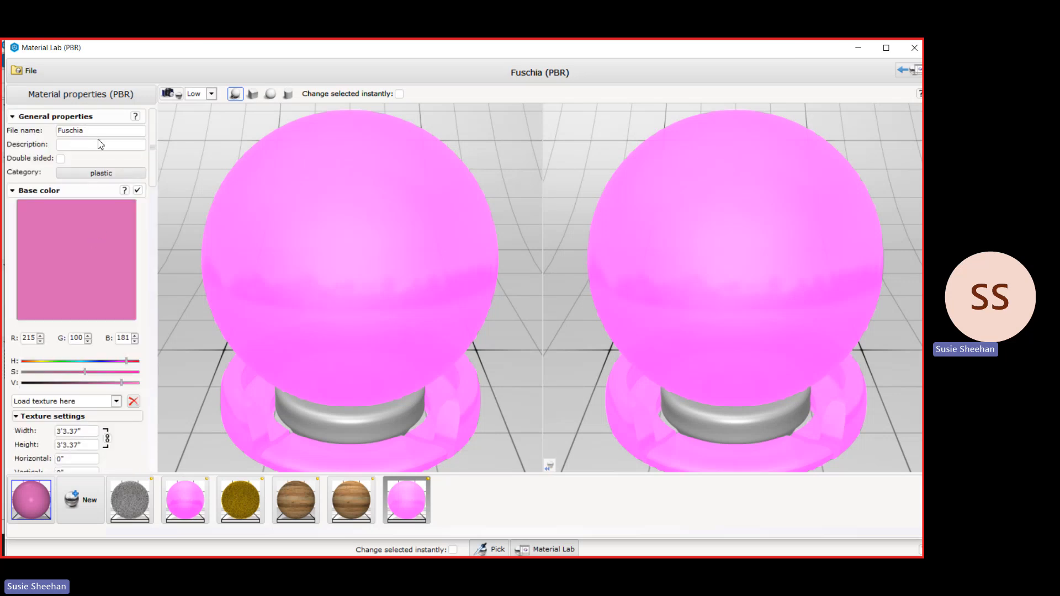
pyautogui.scroll(-5, 116, 331)
pyautogui.scroll(-8, 130, 343)
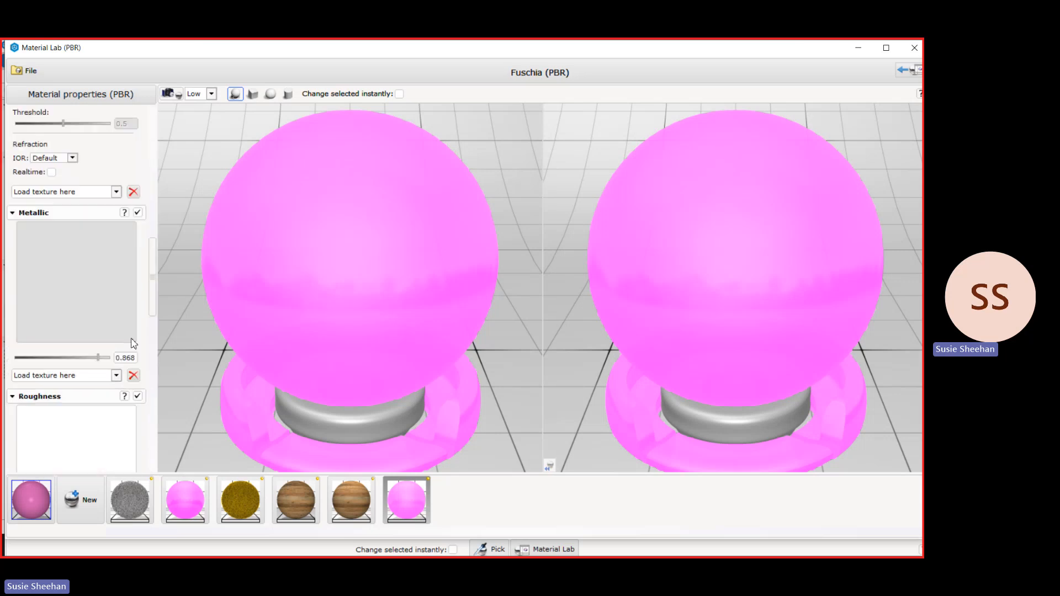
pyautogui.click(850, 52)
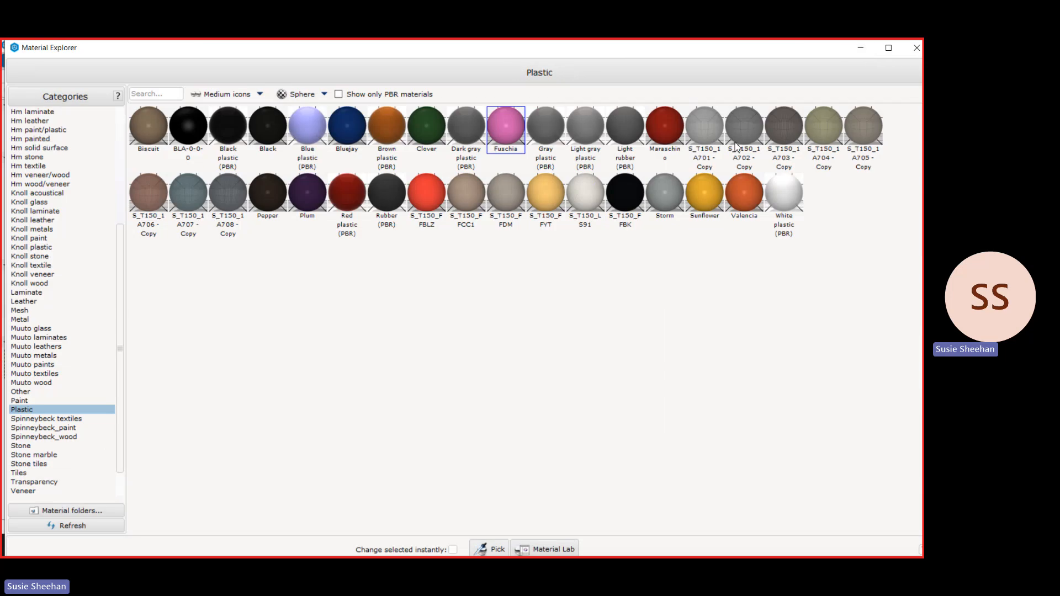
pyautogui.click(853, 50)
# Place an omni light just in front of the Welcome! text's first letter and raise it to an elevation of 5'8.55".
pyautogui.moveTo(494, 424); pyautogui.dragTo(476, 421, button='middle')
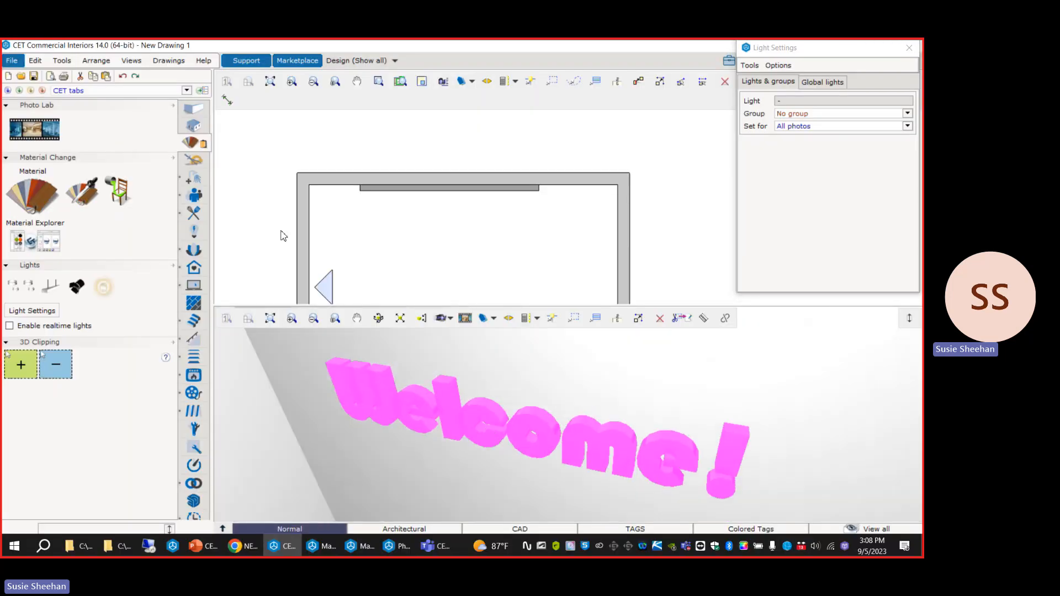
pyautogui.click(195, 231)
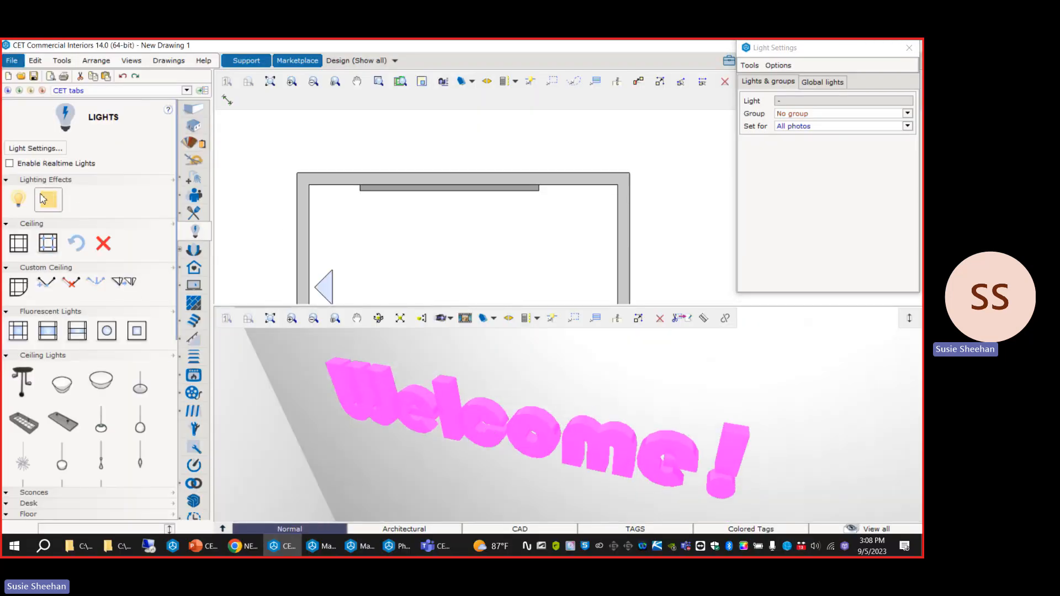
pyautogui.click(18, 199)
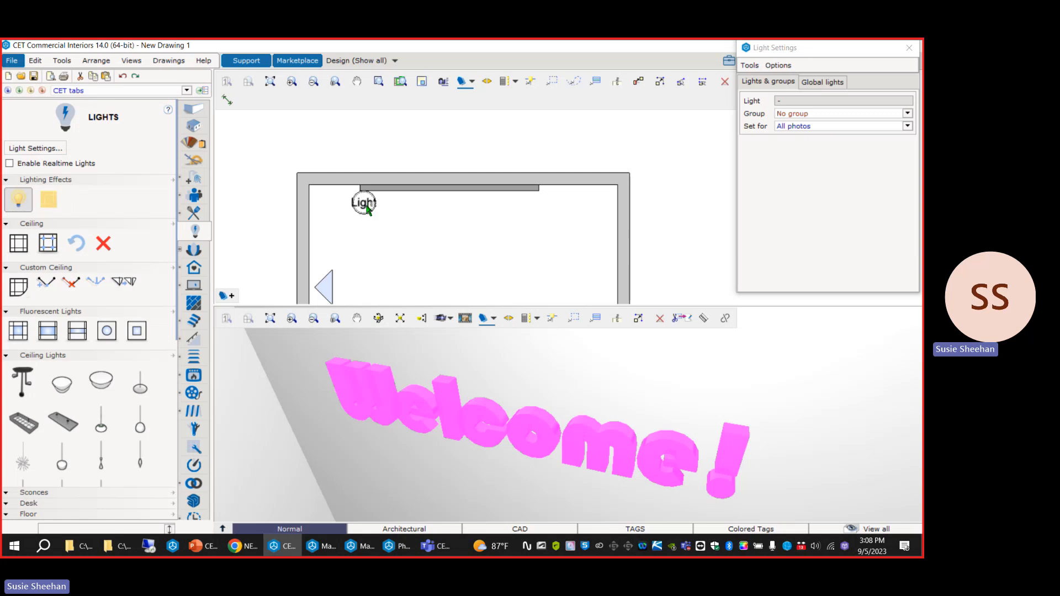
pyautogui.click(369, 212)
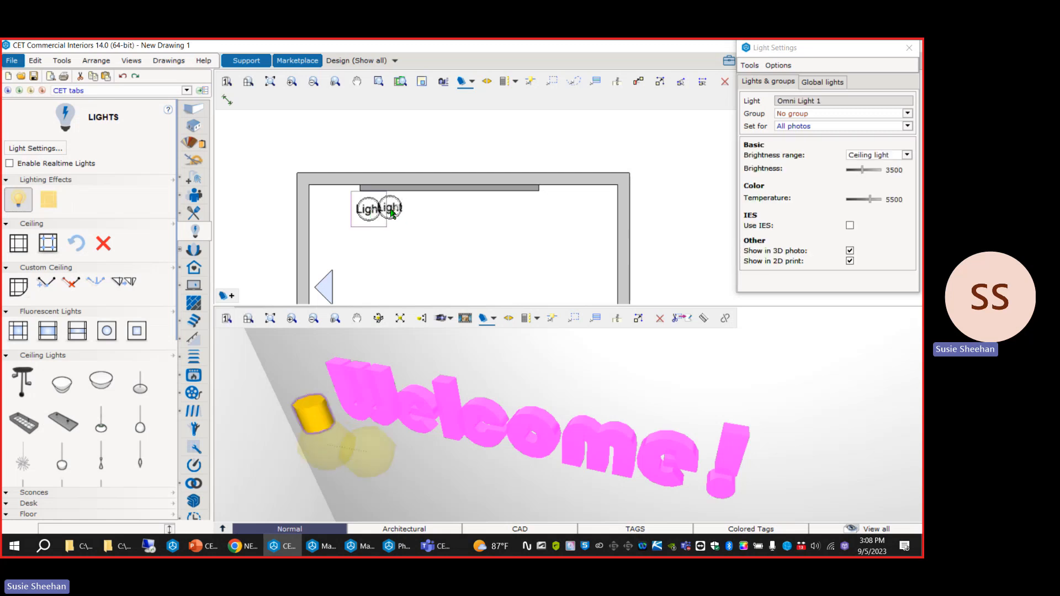
pyautogui.scroll(2, 367, 210)
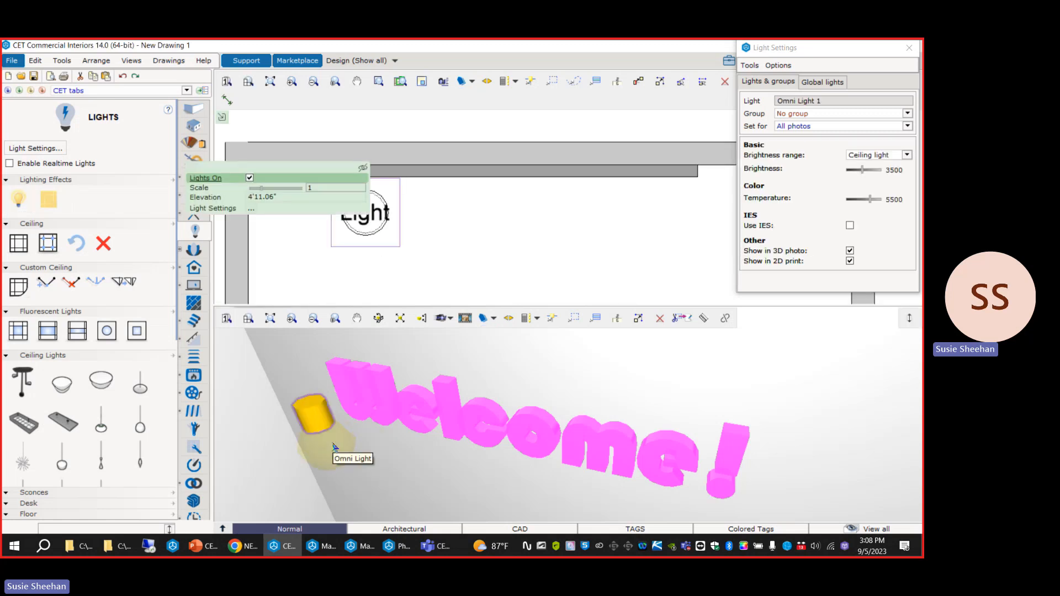
pyautogui.click(322, 417)
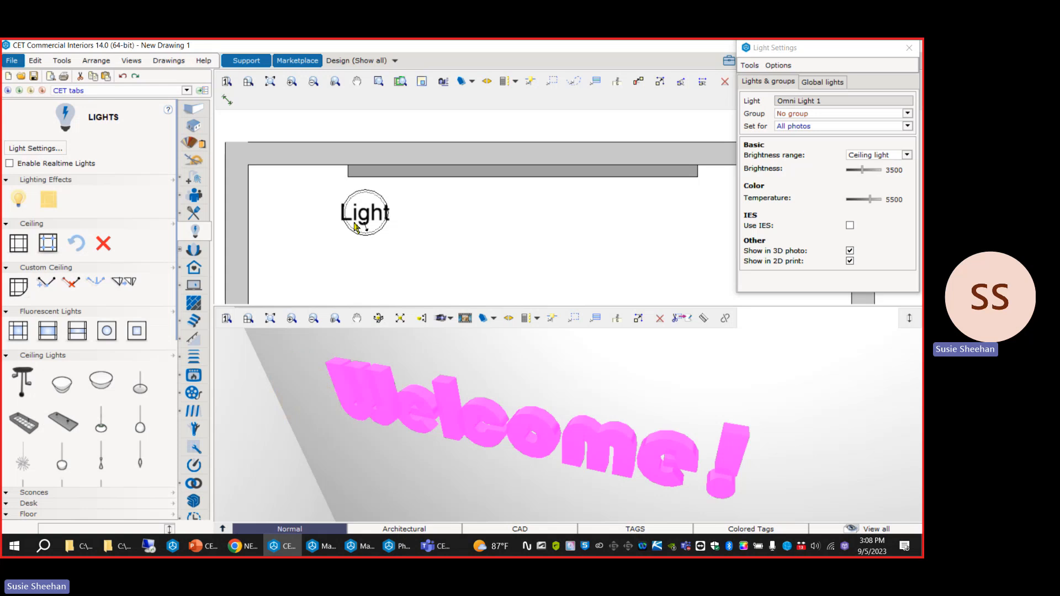
pyautogui.click(359, 393)
pyautogui.moveTo(389, 400); pyautogui.dragTo(421, 418, button='middle')
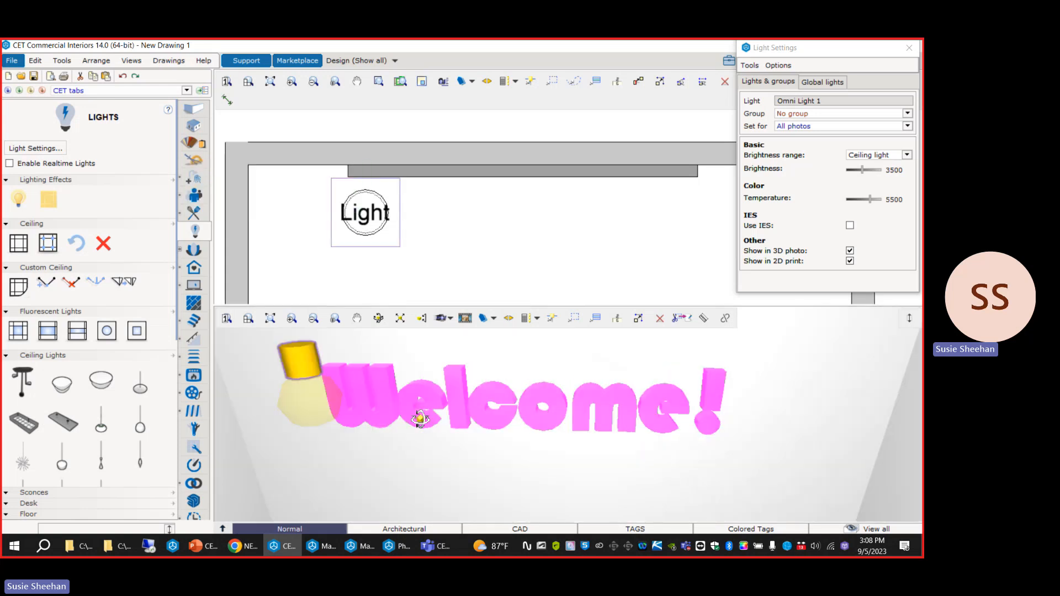
pyautogui.click(298, 361)
pyautogui.click(339, 390)
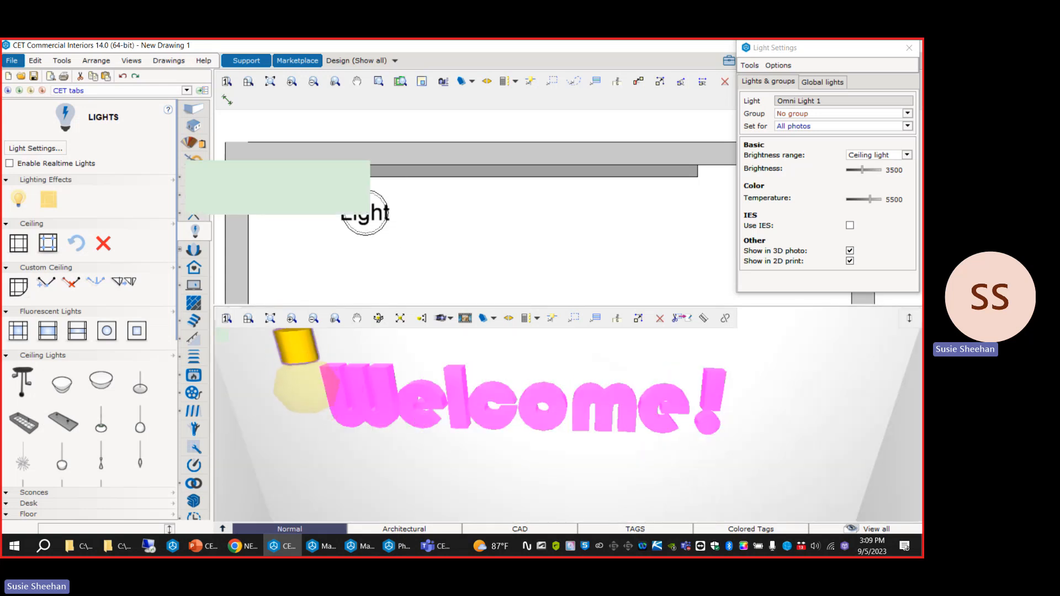
# Duplicate the omni light beside the first one and lower the copy to an elevation of 5'5.67".
pyautogui.hotkey('ctrl', 'v')
pyautogui.click(405, 216)
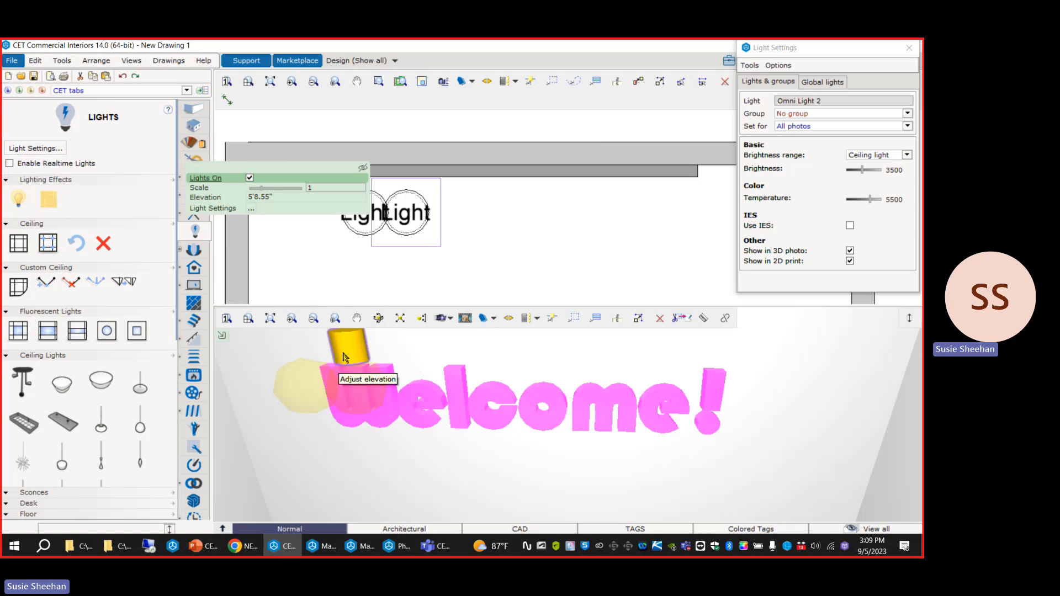
pyautogui.click(343, 361)
pyautogui.click(350, 423)
pyautogui.moveTo(424, 441); pyautogui.dragTo(431, 464, button='middle')
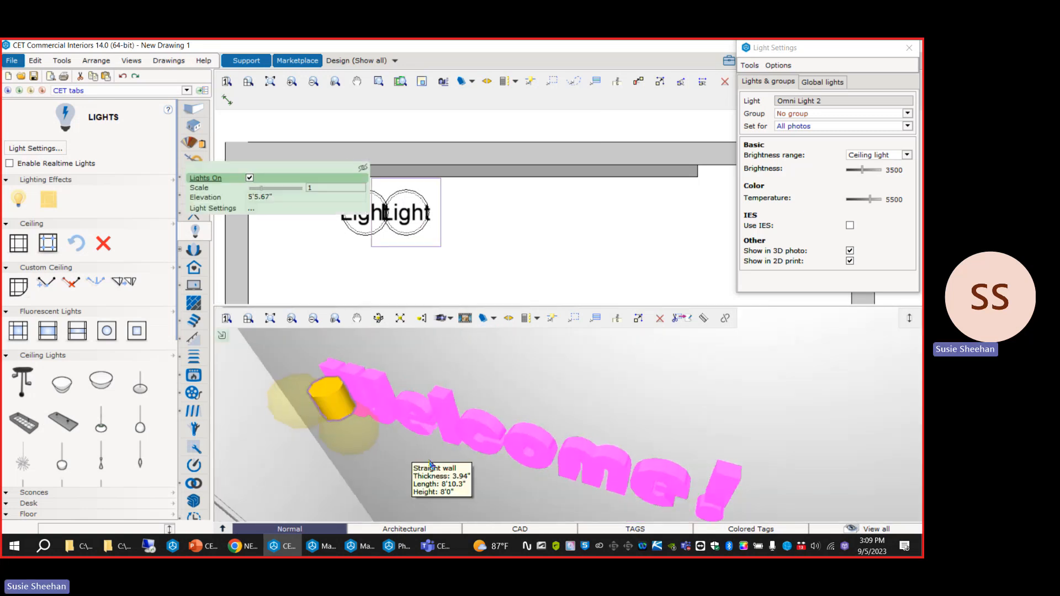
# Delete both omni lights in front of the Welcome! text.
pyautogui.click(438, 398)
pyautogui.scroll(-3, 475, 237)
pyautogui.click(475, 239)
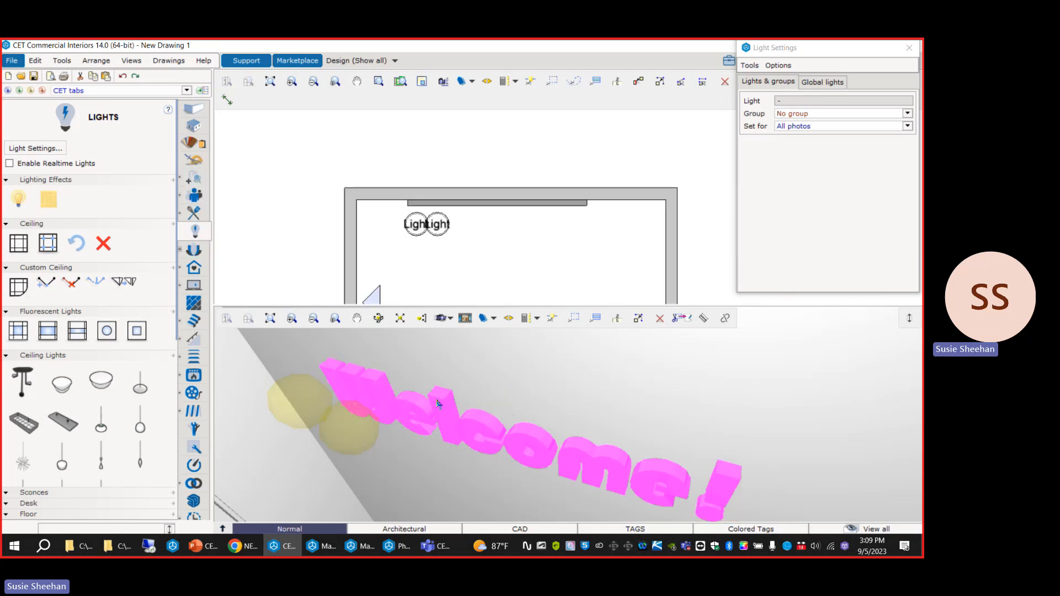
pyautogui.scroll(-2, 372, 415)
pyautogui.click(349, 408)
pyautogui.press('Delete')
pyautogui.click(349, 407)
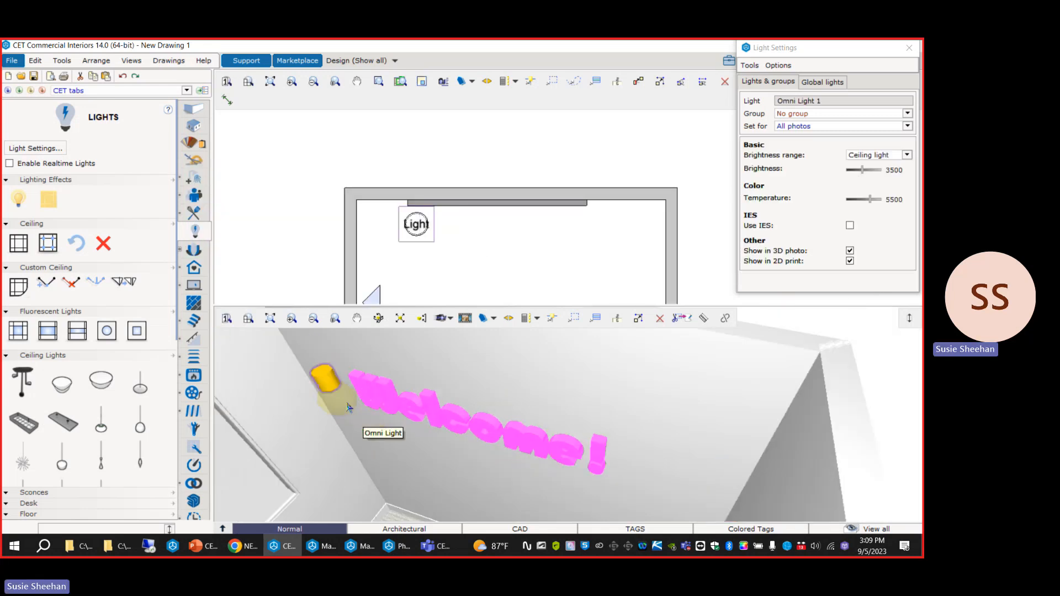
pyautogui.press('Delete')
# Duplicate the Welcome! 3D text and place the copy parallel, slightly in front of the original.
pyautogui.click(450, 204)
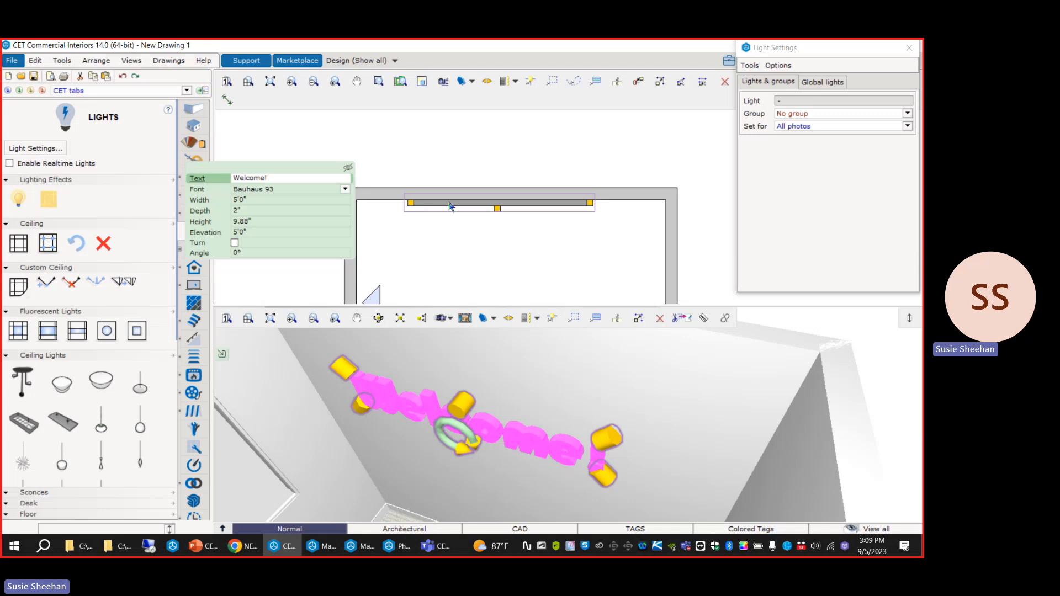
pyautogui.hotkey('ctrl', 'd')
pyautogui.scroll(2, 489, 217)
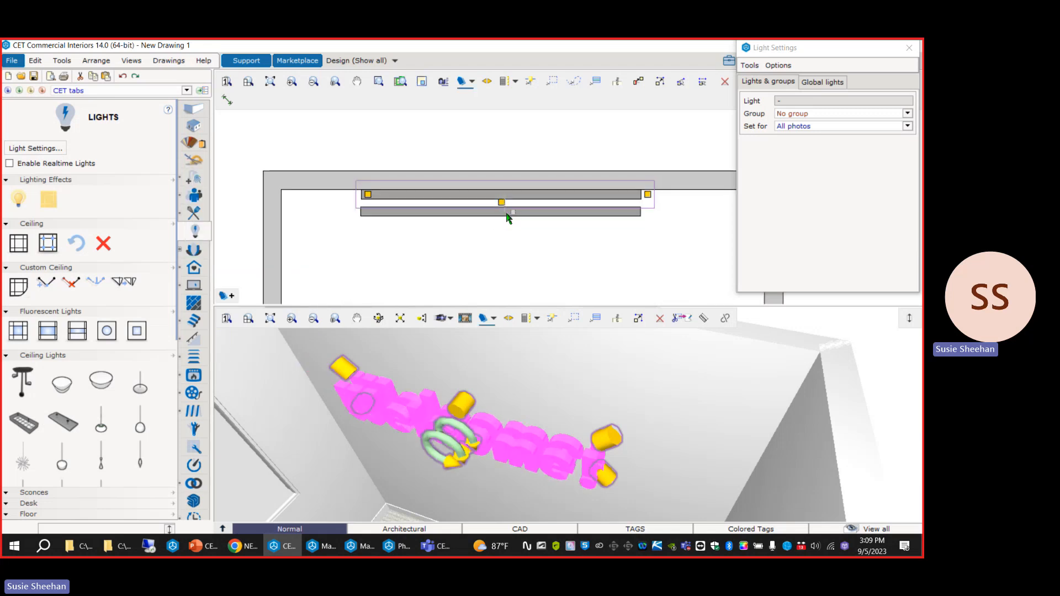
pyautogui.click(507, 221)
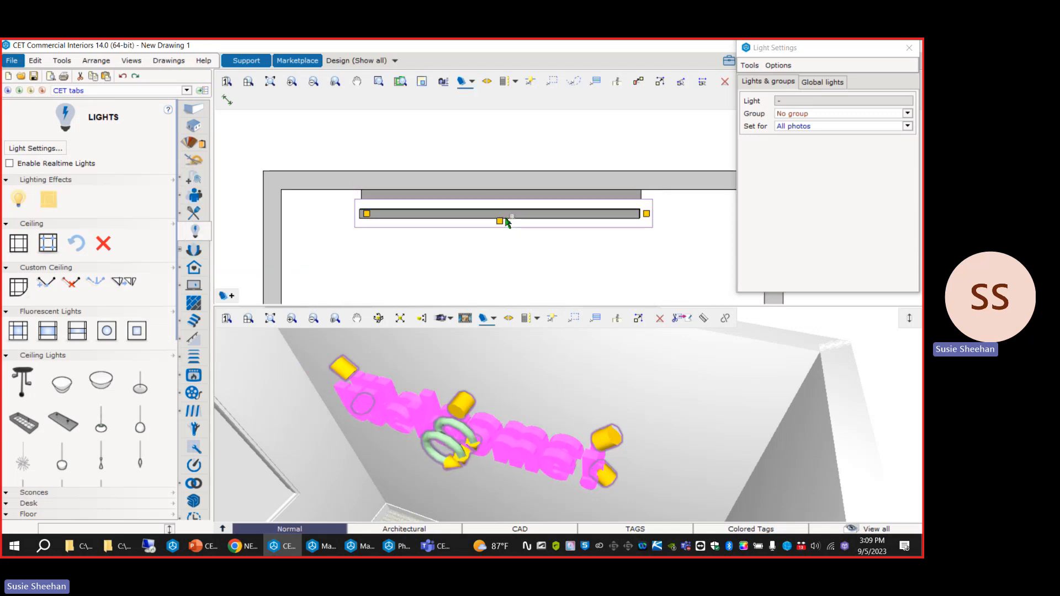
pyautogui.click(471, 265)
# Set the depth of the Welcome! text against the wall to 1".
pyautogui.moveTo(388, 435); pyautogui.dragTo(409, 370, button='middle')
pyautogui.click(407, 370)
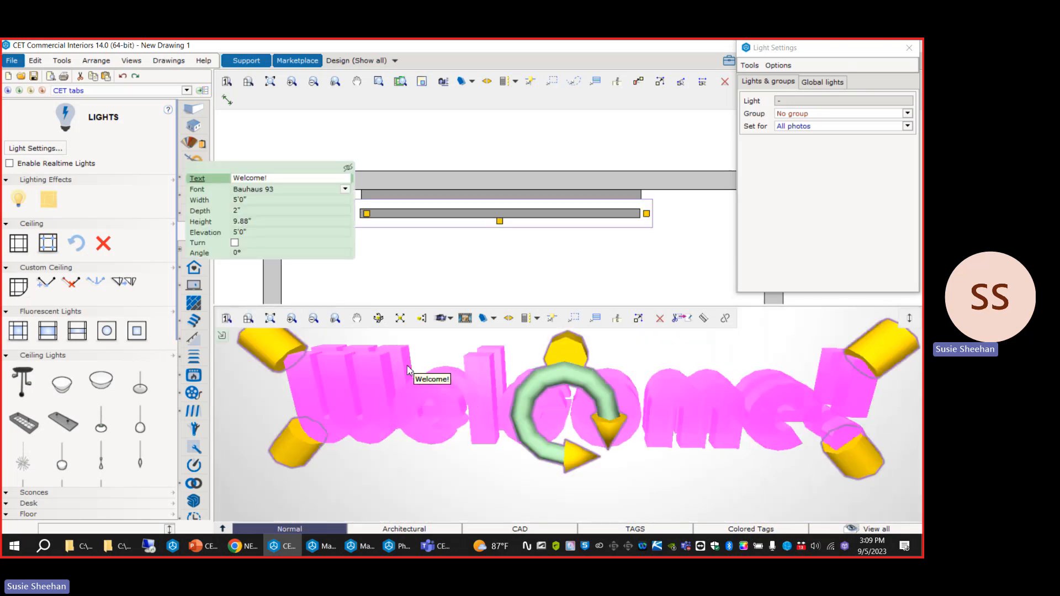
pyautogui.click(248, 211)
pyautogui.write('1')
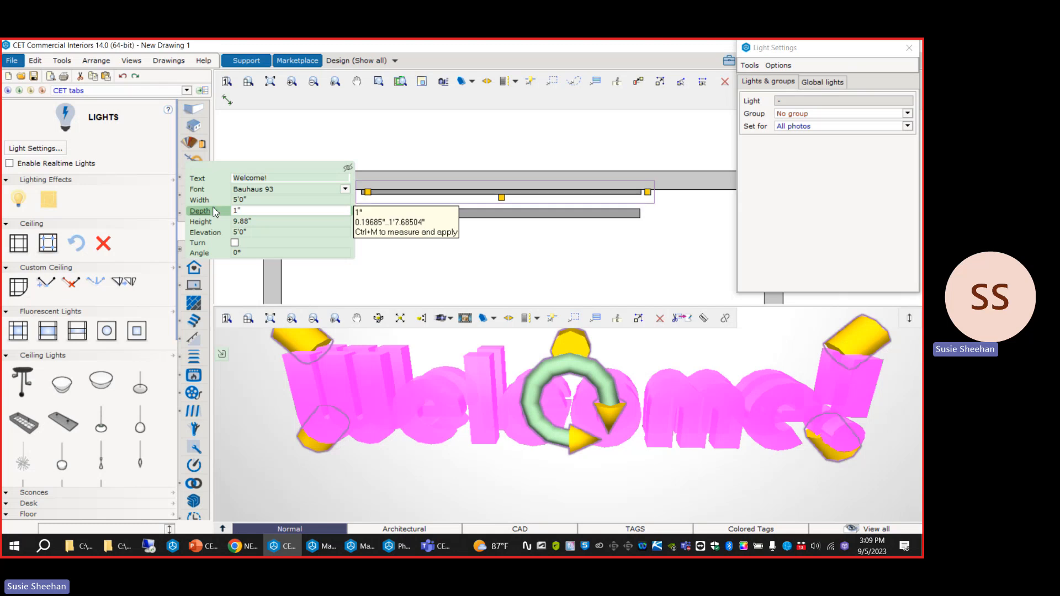
pyautogui.click(566, 150)
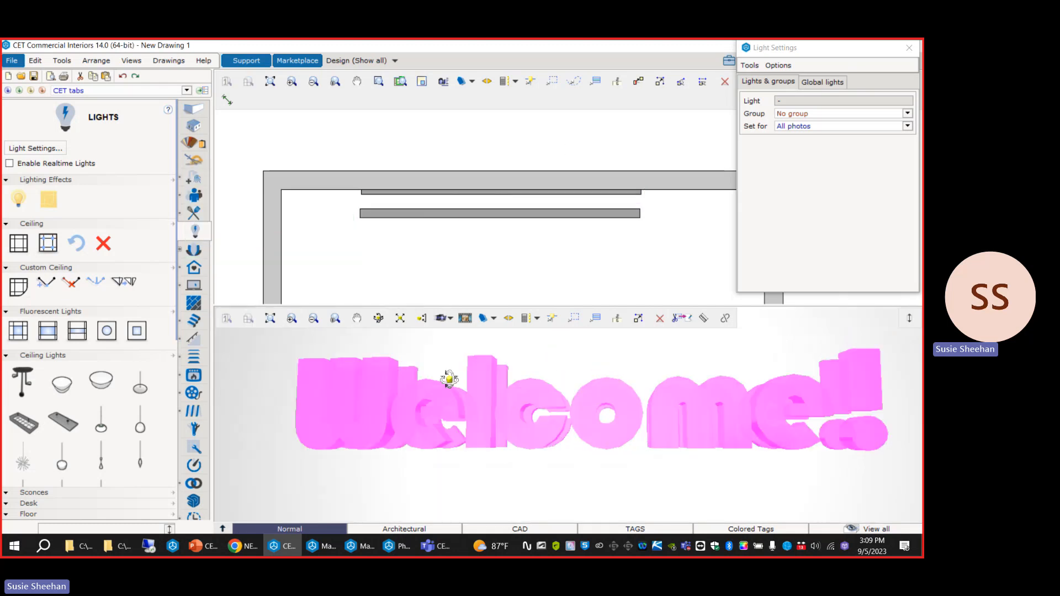
# Move the front Welcome! text slightly closer to the one against the wall.
pyautogui.moveTo(449, 379); pyautogui.dragTo(410, 440, button='middle')
pyautogui.click(514, 437)
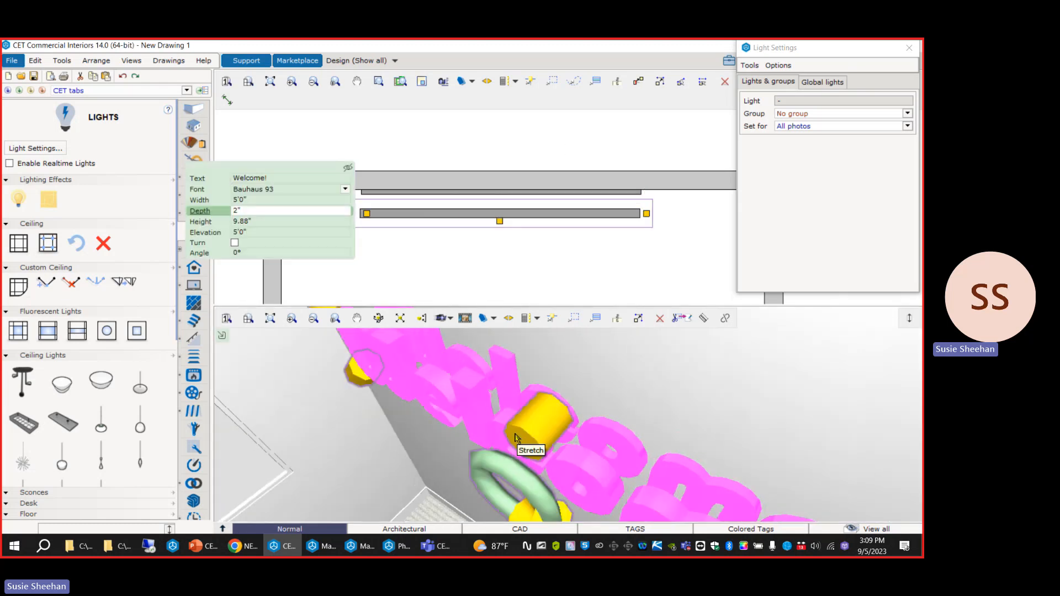
pyautogui.click(518, 201)
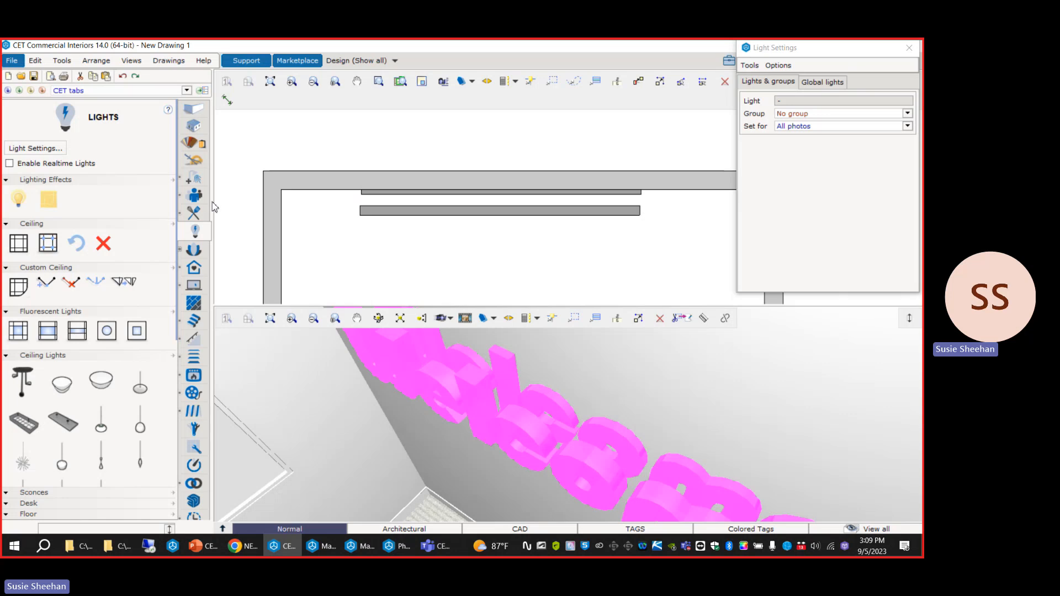
# Place an omni light between the two Welcome! texts near the first letter and reduce its scale to about 0.43.
pyautogui.click(29, 201)
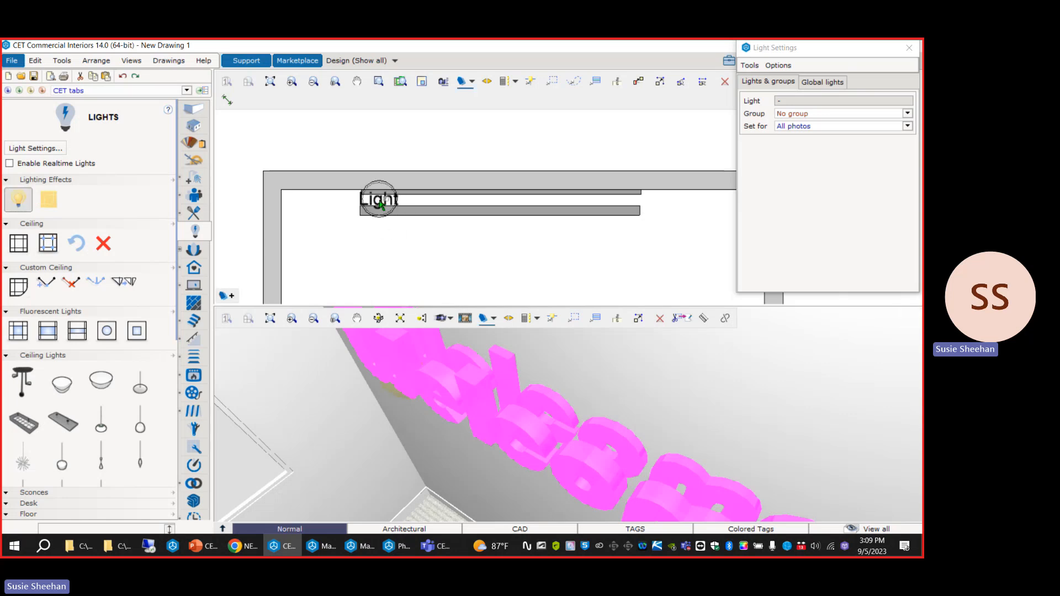
pyautogui.click(377, 199)
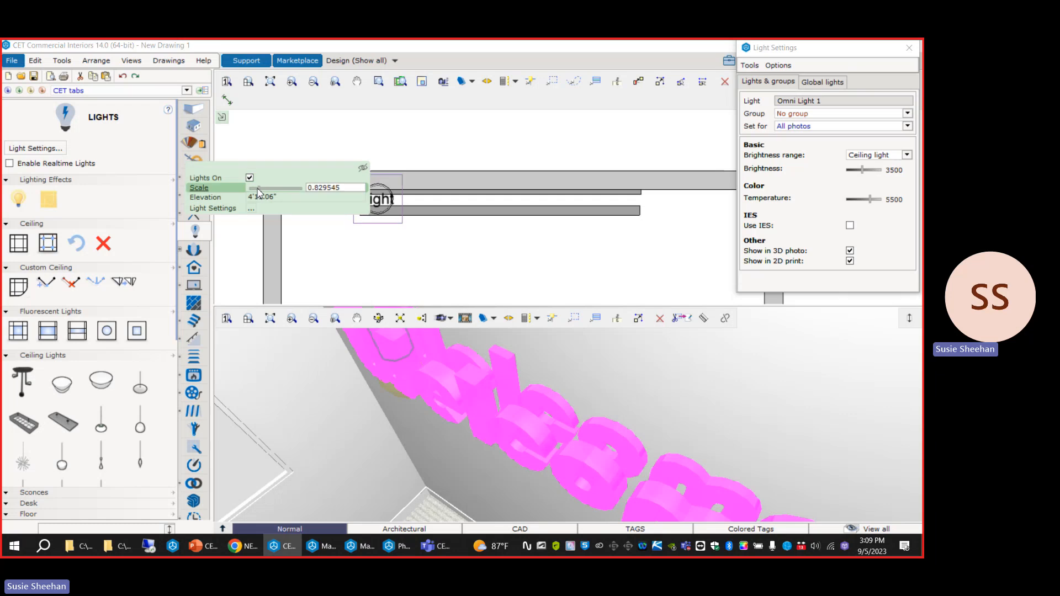
pyautogui.moveTo(255, 193); pyautogui.dragTo(254, 193)
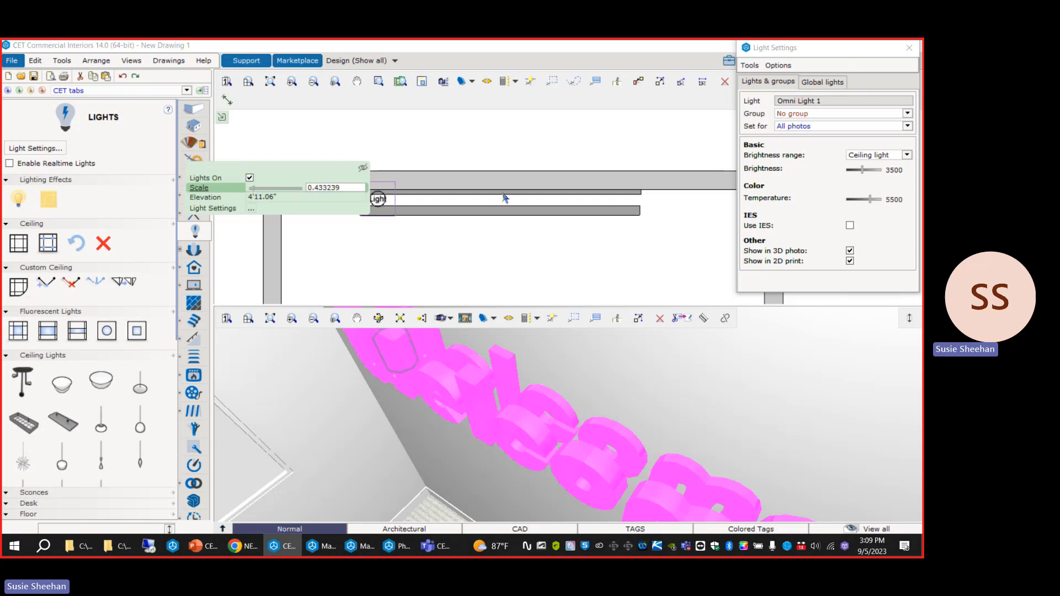
pyautogui.click(515, 148)
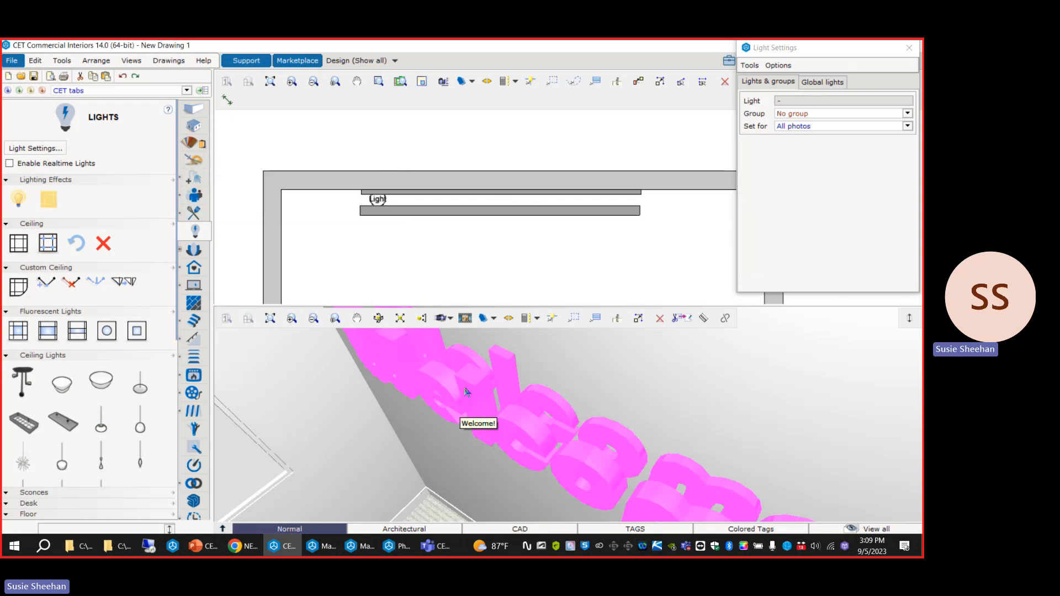
# Examine the omni light's placement between the two Welcome! texts from the side and the front in the 3D view.
pyautogui.moveTo(468, 393); pyautogui.dragTo(408, 500, button='middle')
pyautogui.click(407, 498)
pyautogui.moveTo(401, 478)
pyautogui.mouseDown()
pyautogui.moveTo(394, 427)
pyautogui.moveTo(398, 472)
pyautogui.mouseUp()
pyautogui.moveTo(492, 431); pyautogui.dragTo(395, 466, button='middle')
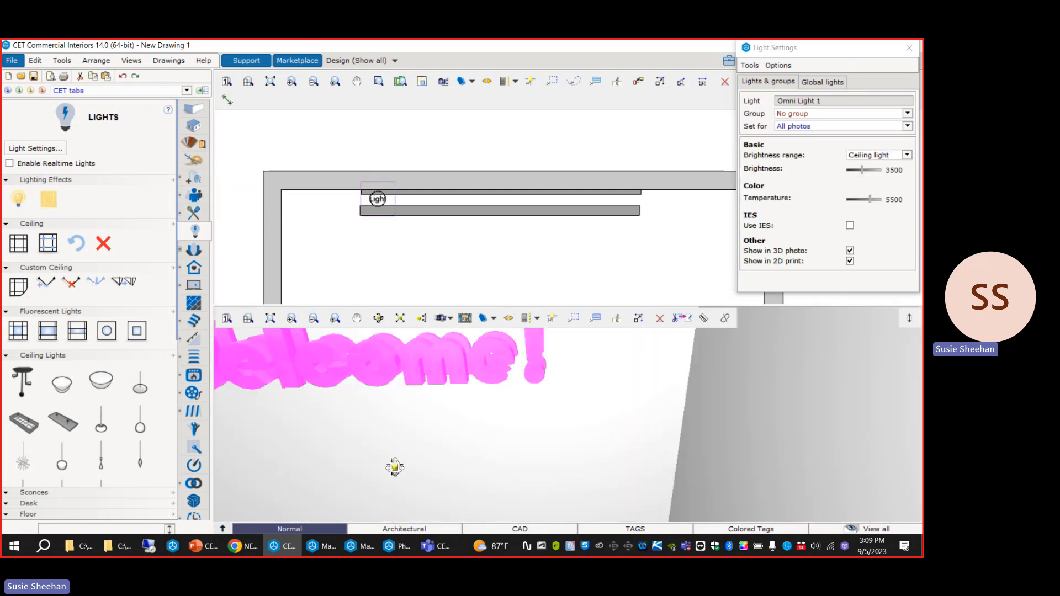
pyautogui.moveTo(610, 424); pyautogui.dragTo(515, 434, button='middle')
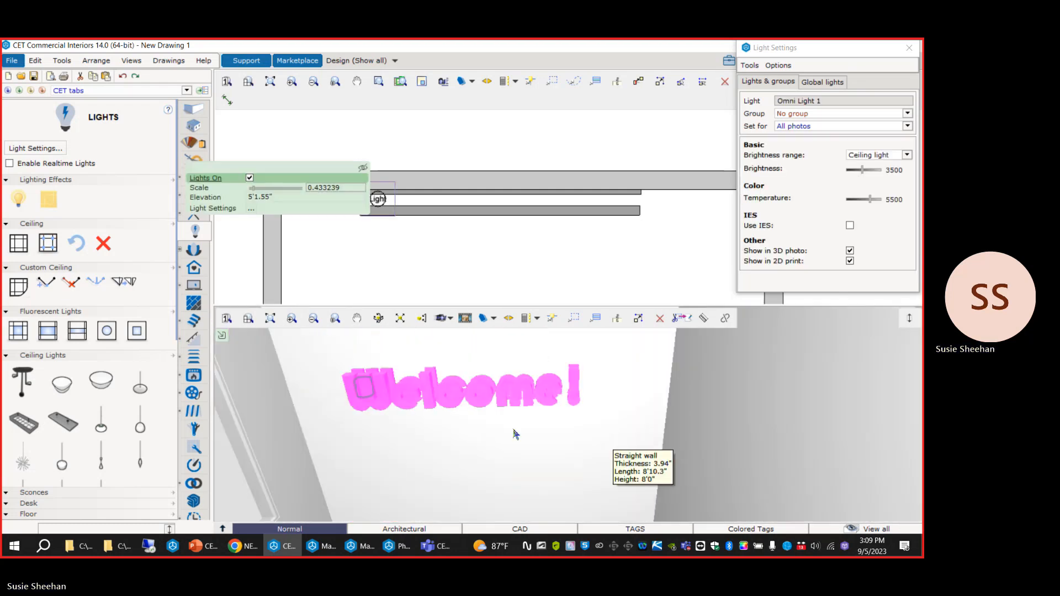
pyautogui.click(515, 156)
# Switch to the PowerPoint deck and show slide 32, "Finally a Neon Sign!", in the slide show.
pyautogui.click(198, 553)
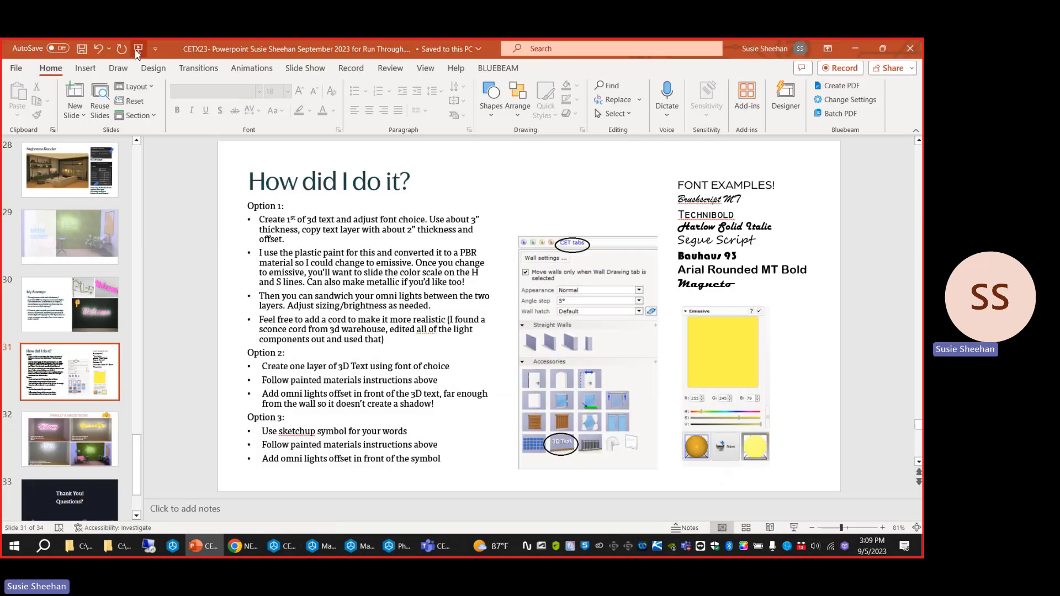
pyautogui.click(138, 49)
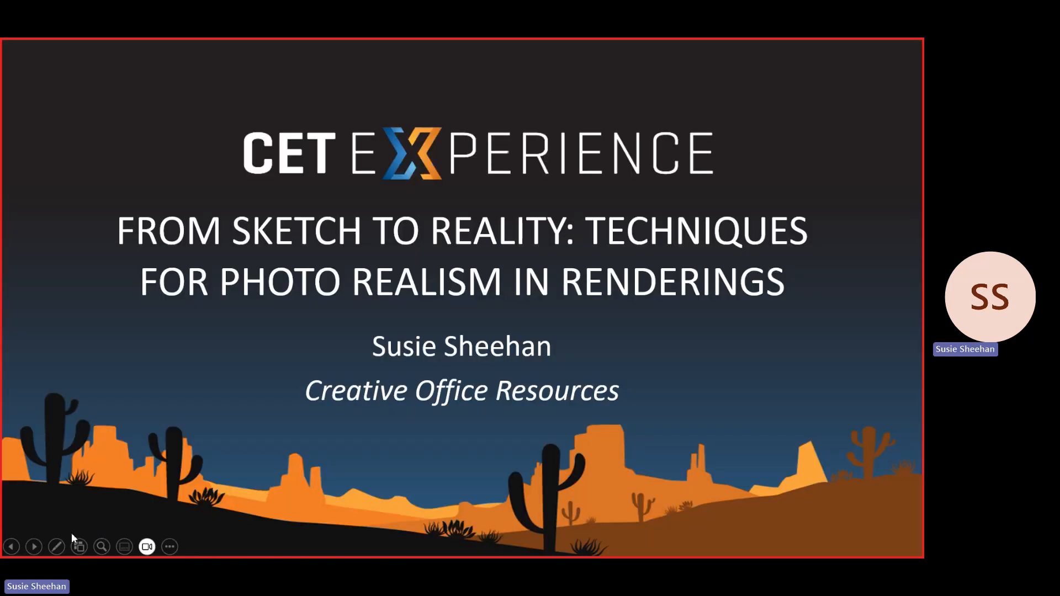
pyautogui.click(78, 546)
pyautogui.scroll(-3, 629, 531)
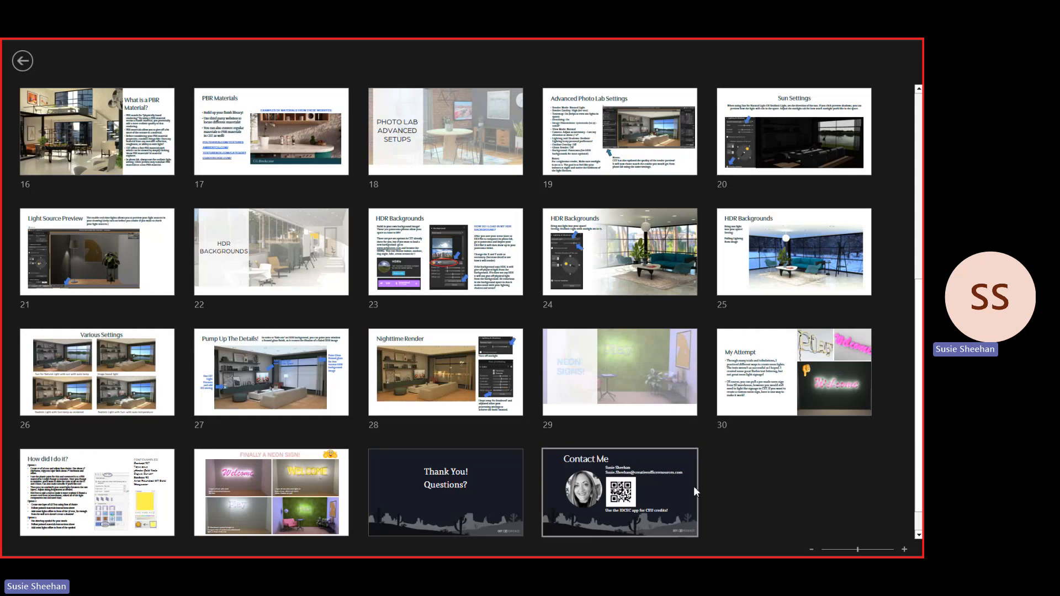
pyautogui.click(227, 502)
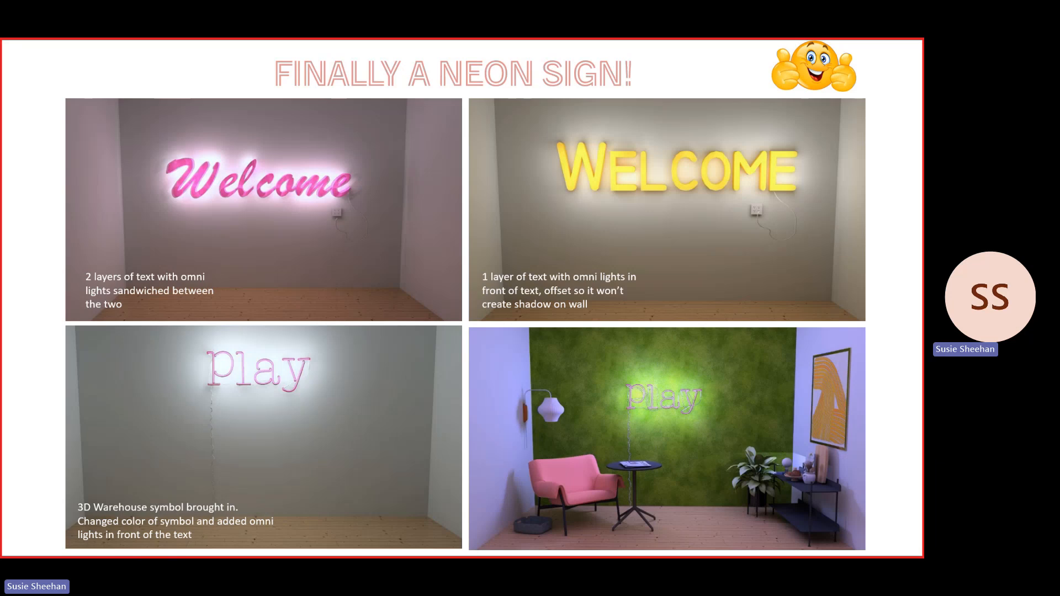
# Advance the slide show past the Thank You slide to the closing Contact Me slide.
pyautogui.click(128, 331)
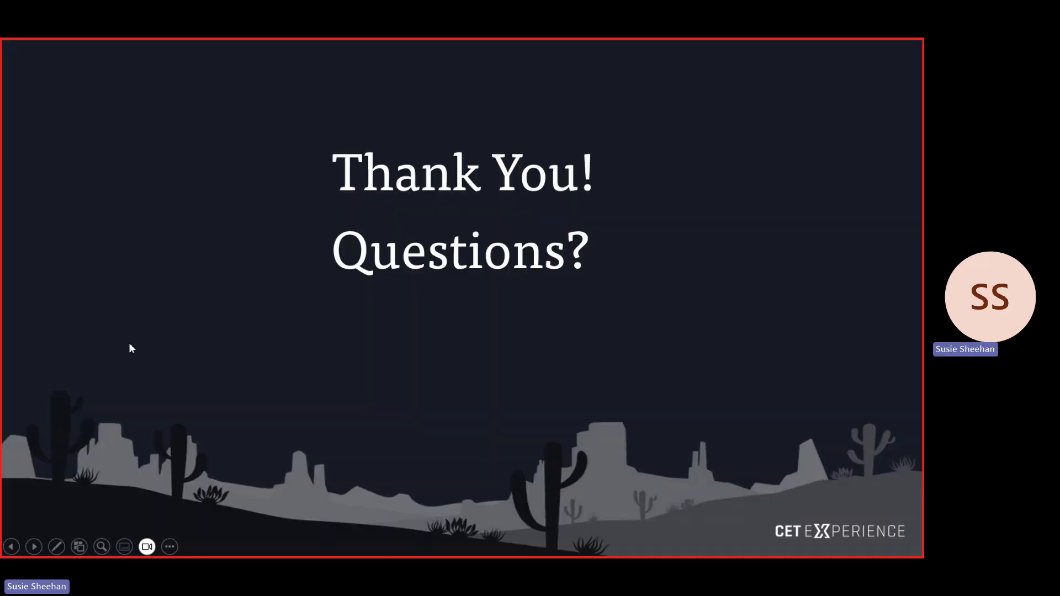
pyautogui.click(130, 345)
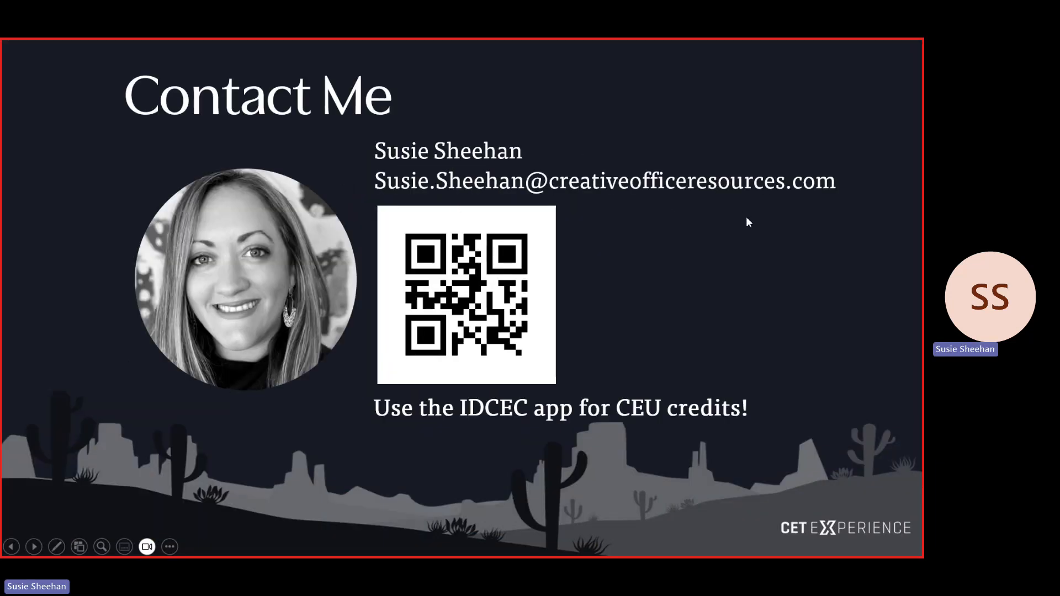